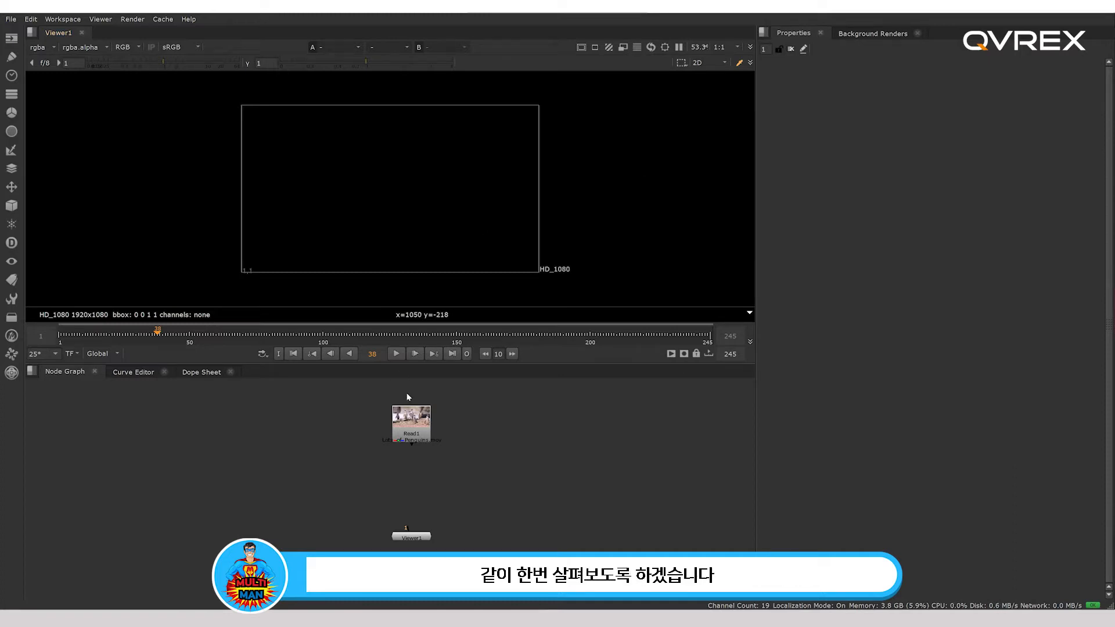
# Connect the Viewer to the Read1 node so the penguin clip is displayed, arranging the two nodes in a vertical line
pyautogui.moveTo(422, 427)
pyautogui.mouseDown()
pyautogui.moveTo(416, 417)
pyautogui.moveTo(449, 409)
pyautogui.moveTo(421, 410)
pyautogui.mouseUp()
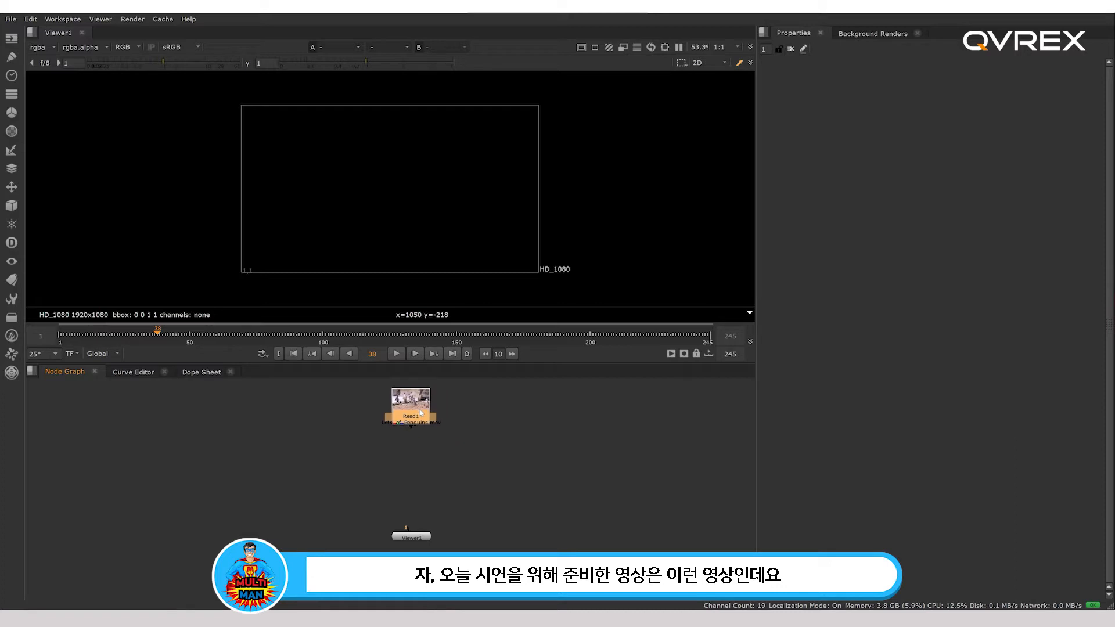
pyautogui.moveTo(411, 536); pyautogui.dragTo(414, 523)
pyautogui.click(414, 410)
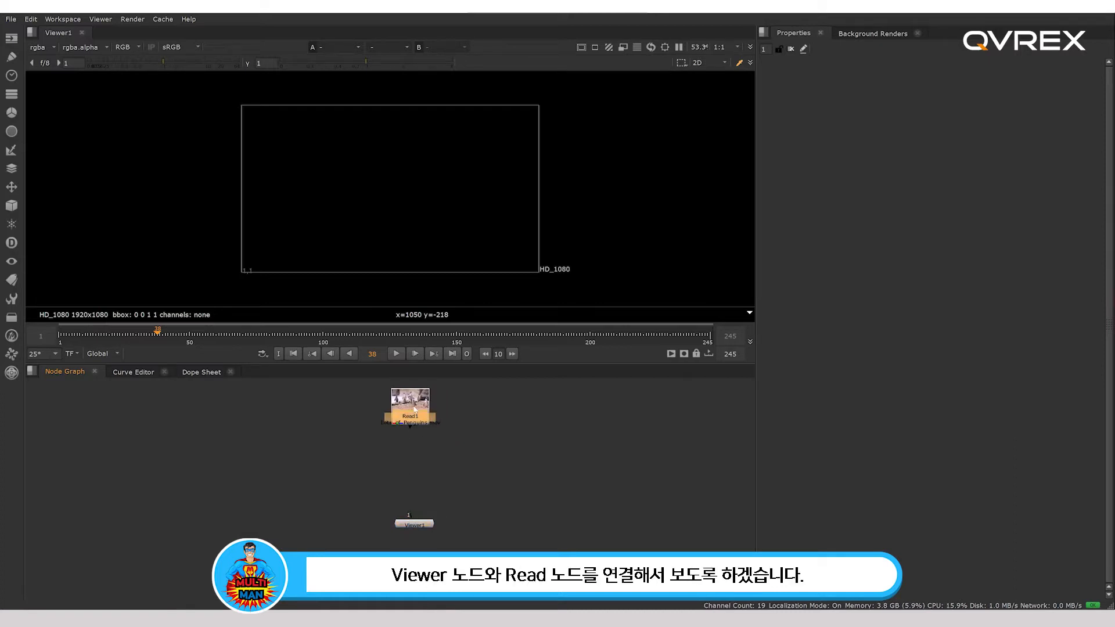
pyautogui.press('1')
pyautogui.moveTo(415, 409); pyautogui.dragTo(419, 423)
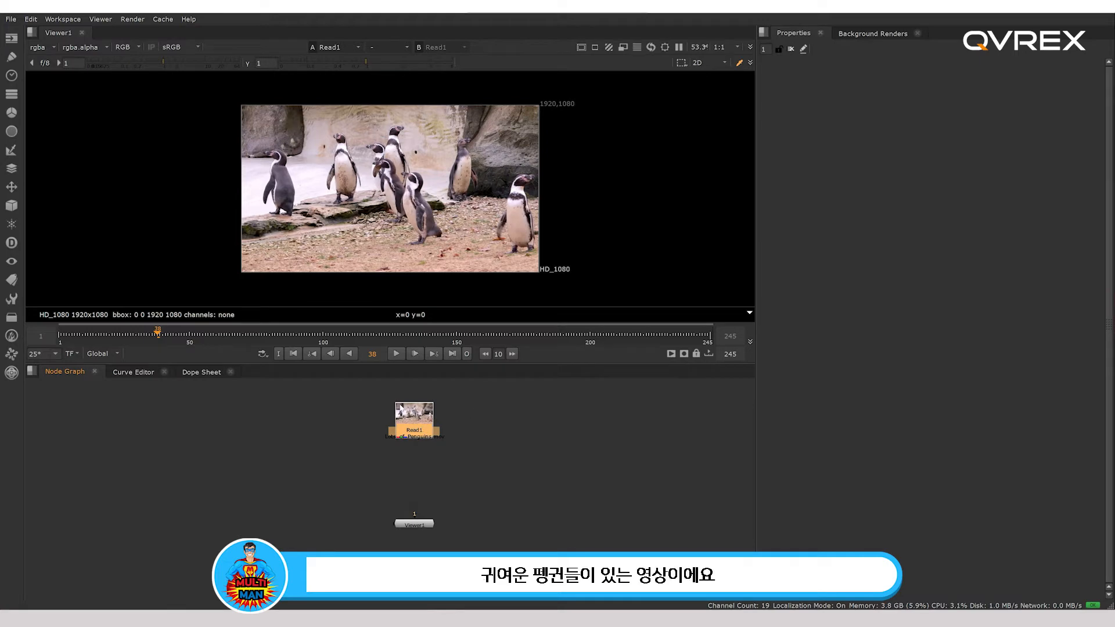
# Play the penguin clip in the Viewer to review the footage, pausing and resuming it
pyautogui.click(398, 358)
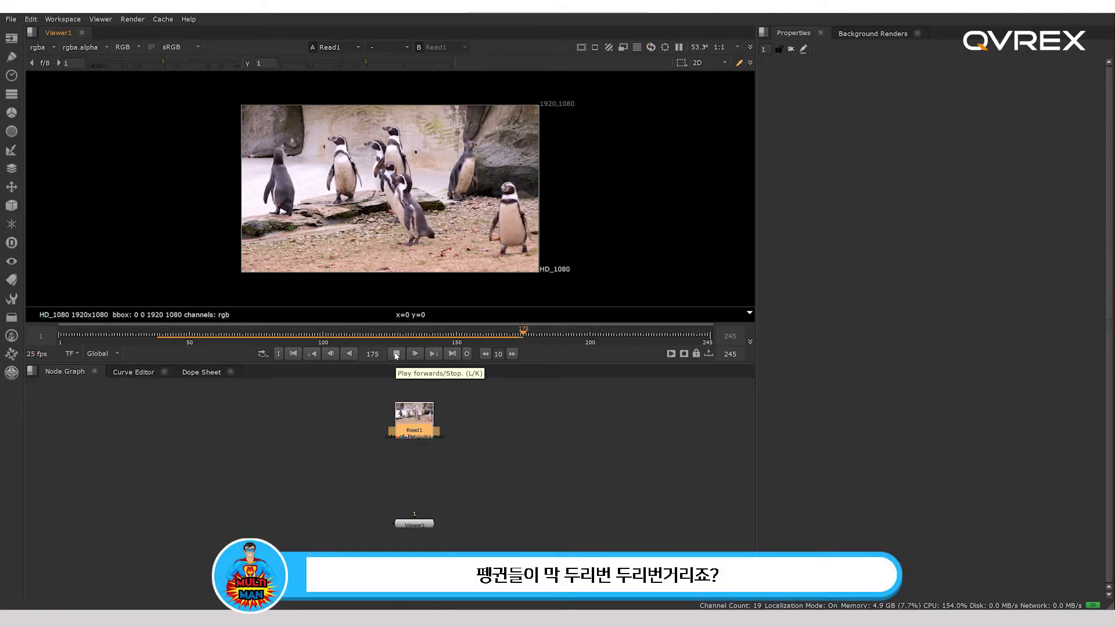
pyautogui.click(396, 353)
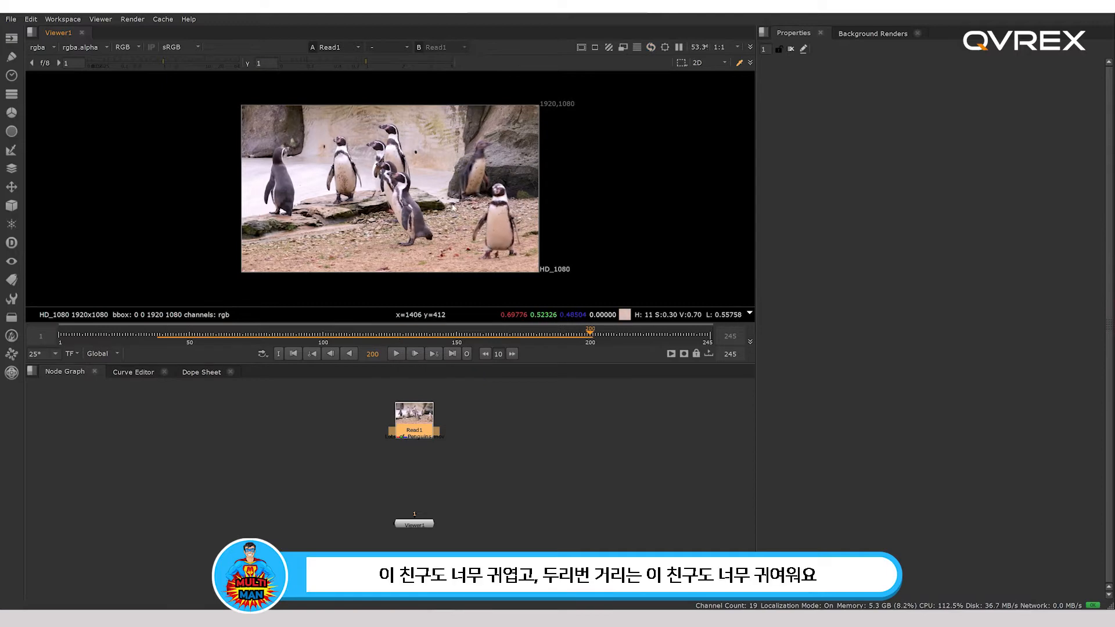
pyautogui.click(398, 354)
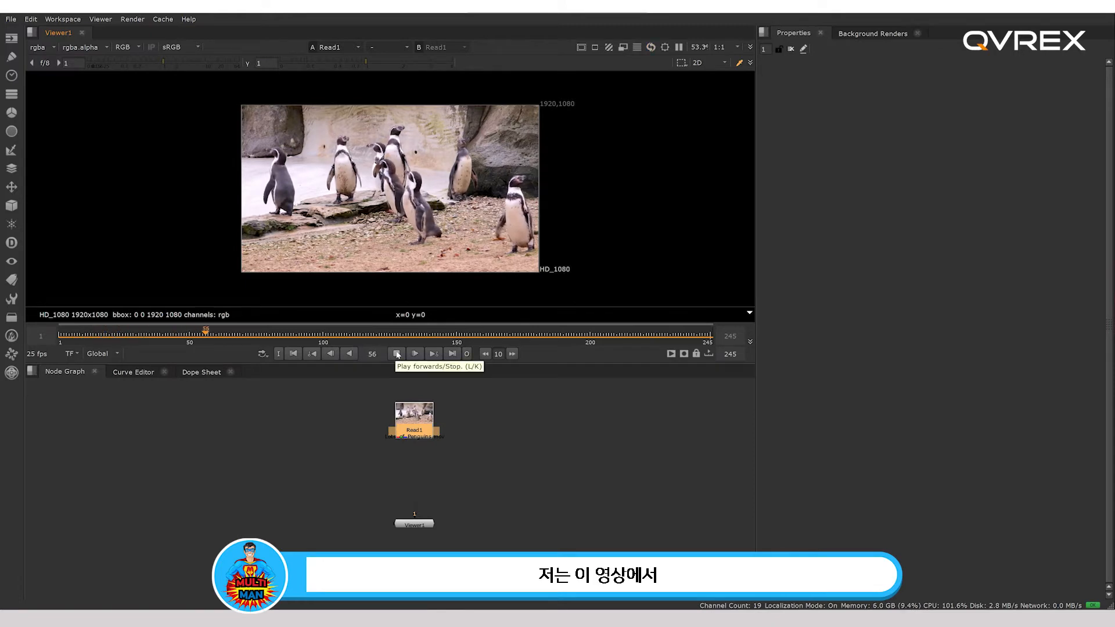
pyautogui.click(397, 354)
pyautogui.press('1')
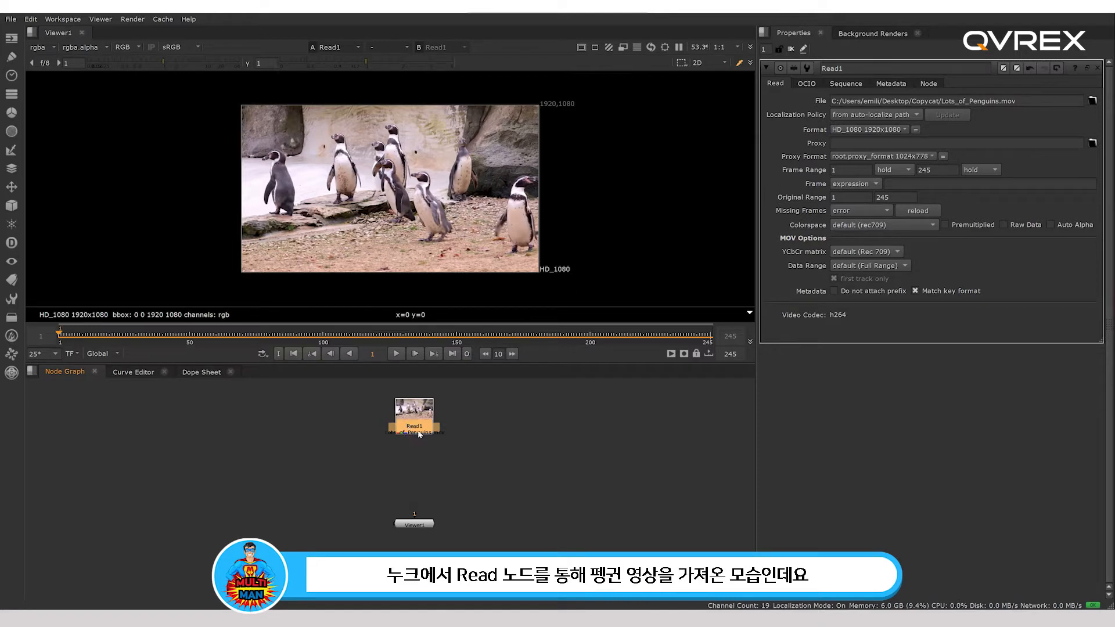
pyautogui.click(447, 419)
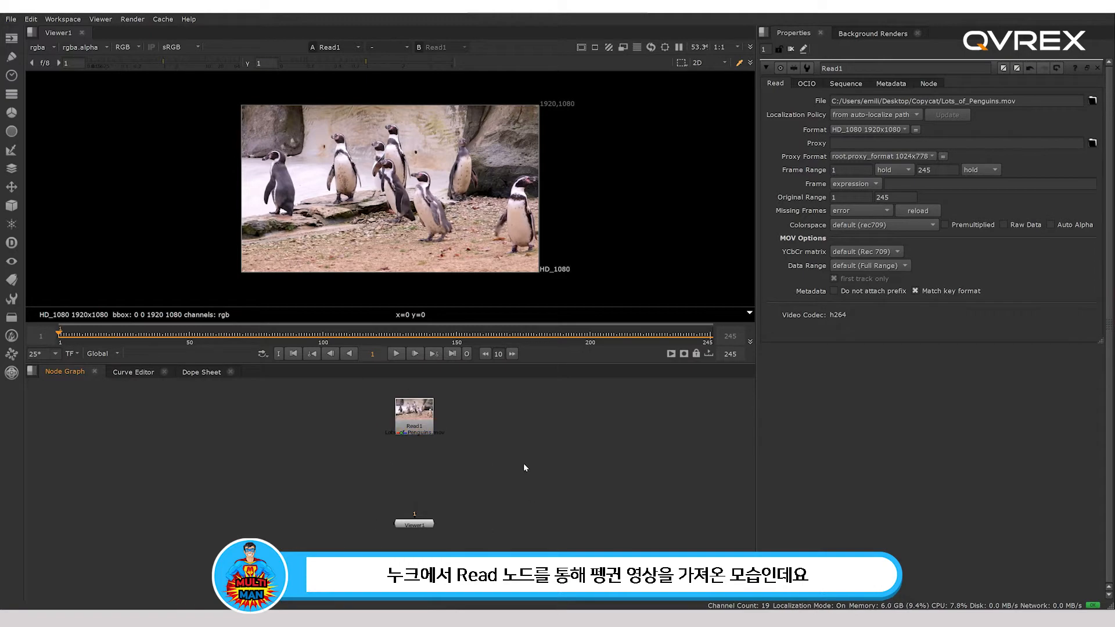
pyautogui.press('r')
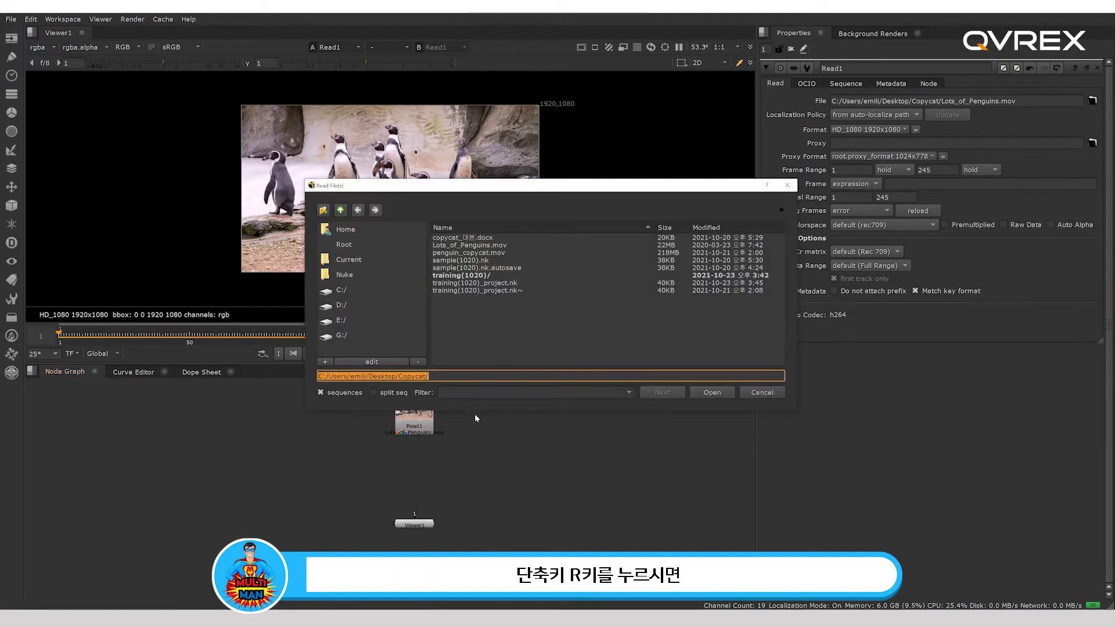
pyautogui.click(749, 392)
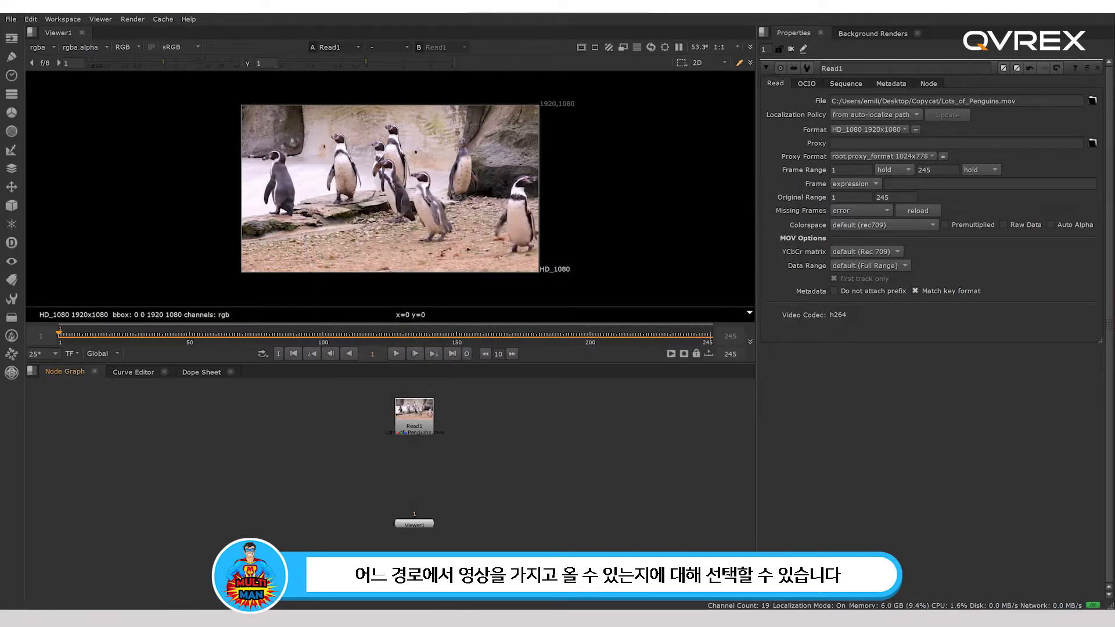
# Add a FrameRange node directly after the Read1 node
pyautogui.click(421, 411)
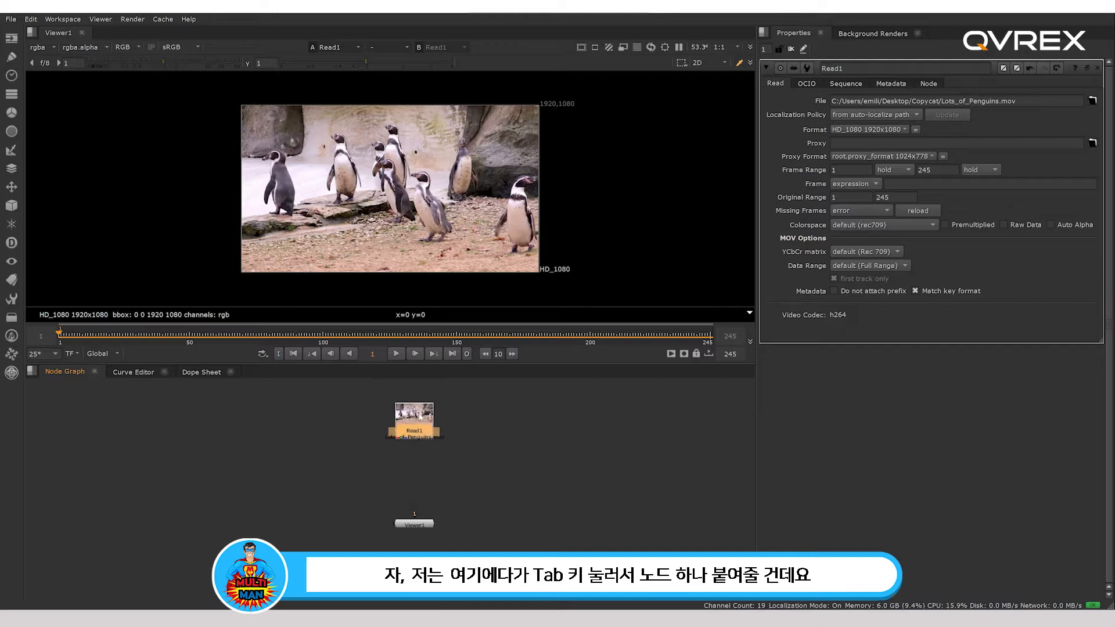
pyautogui.press('Tab')
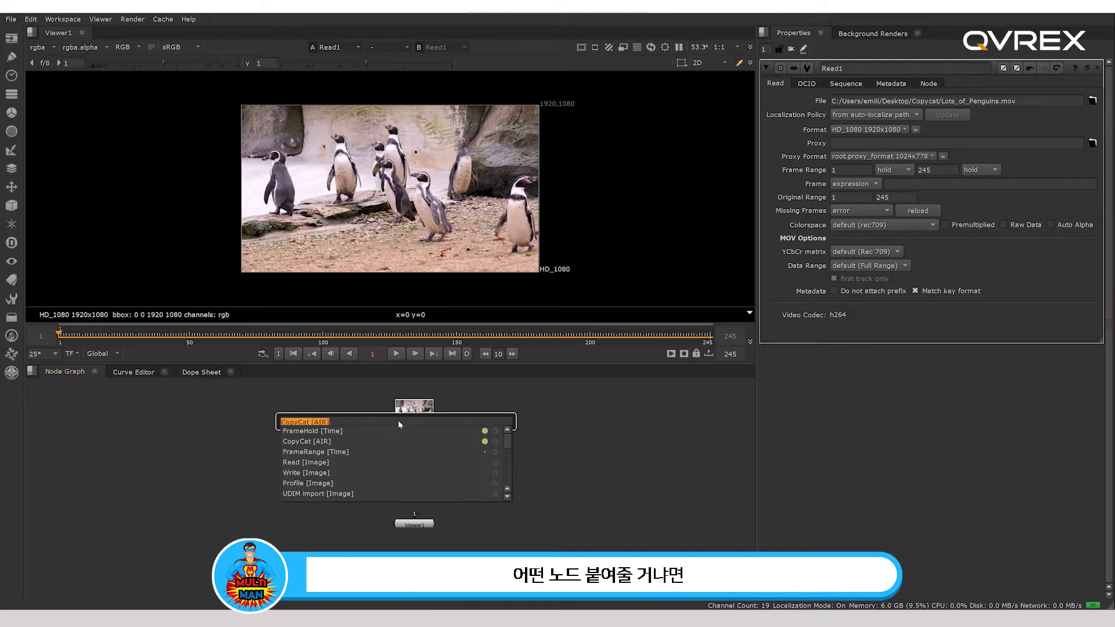
pyautogui.write('frame')
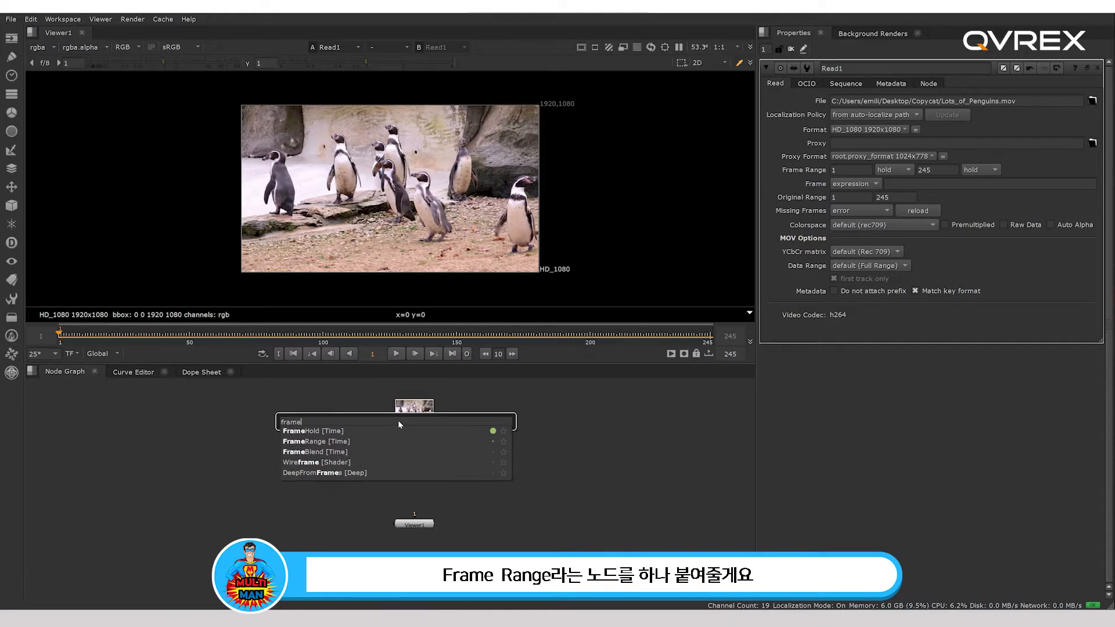
pyautogui.write('ra')
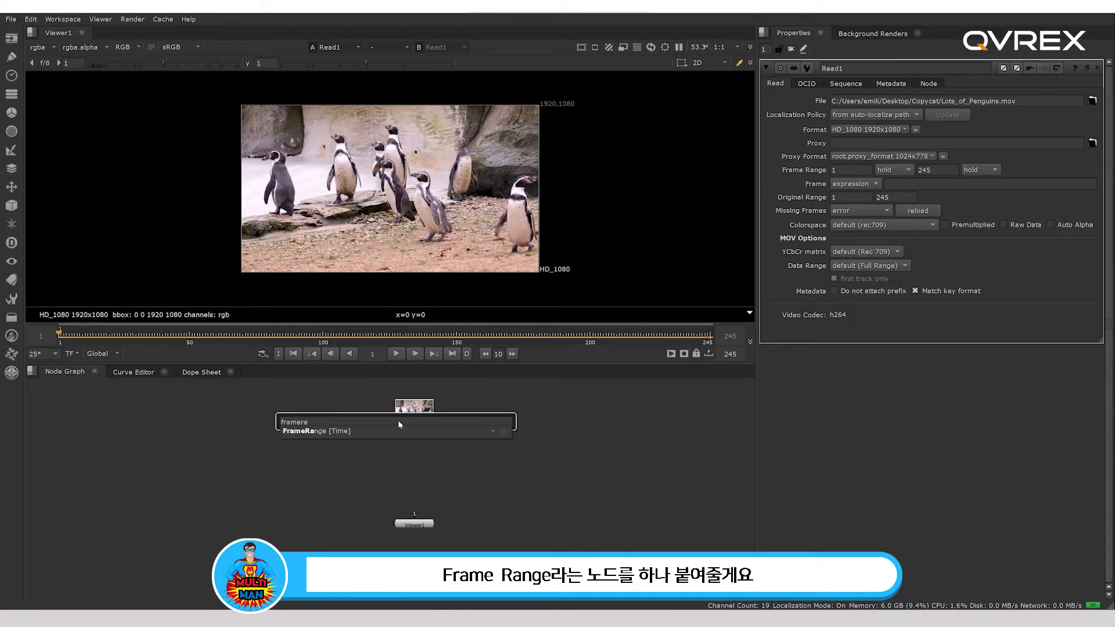
pyautogui.write('nge')
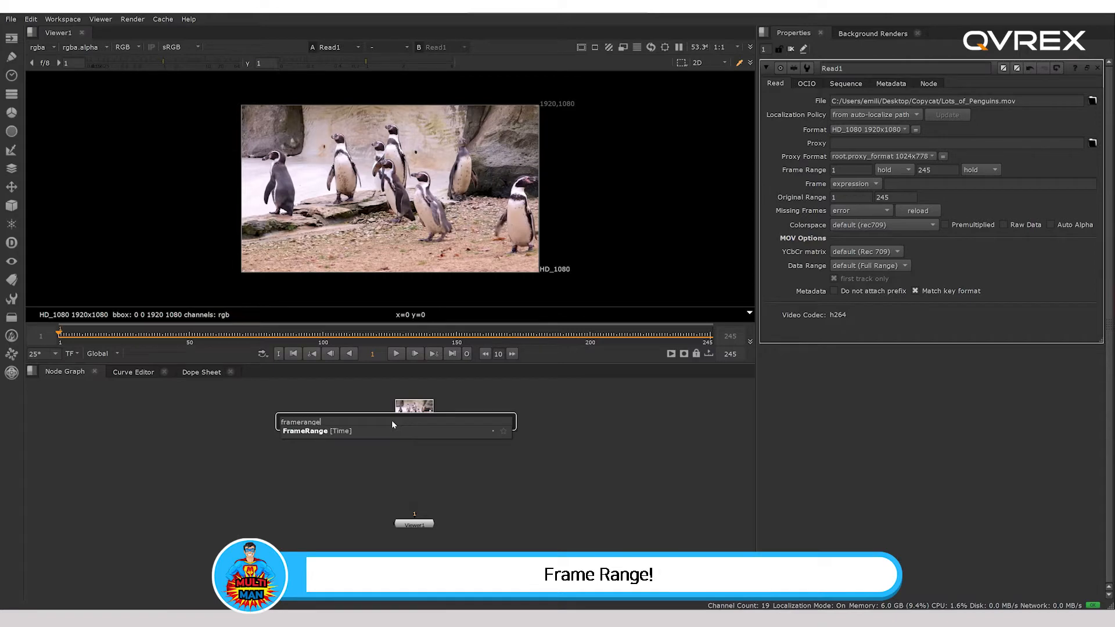
pyautogui.press('Return')
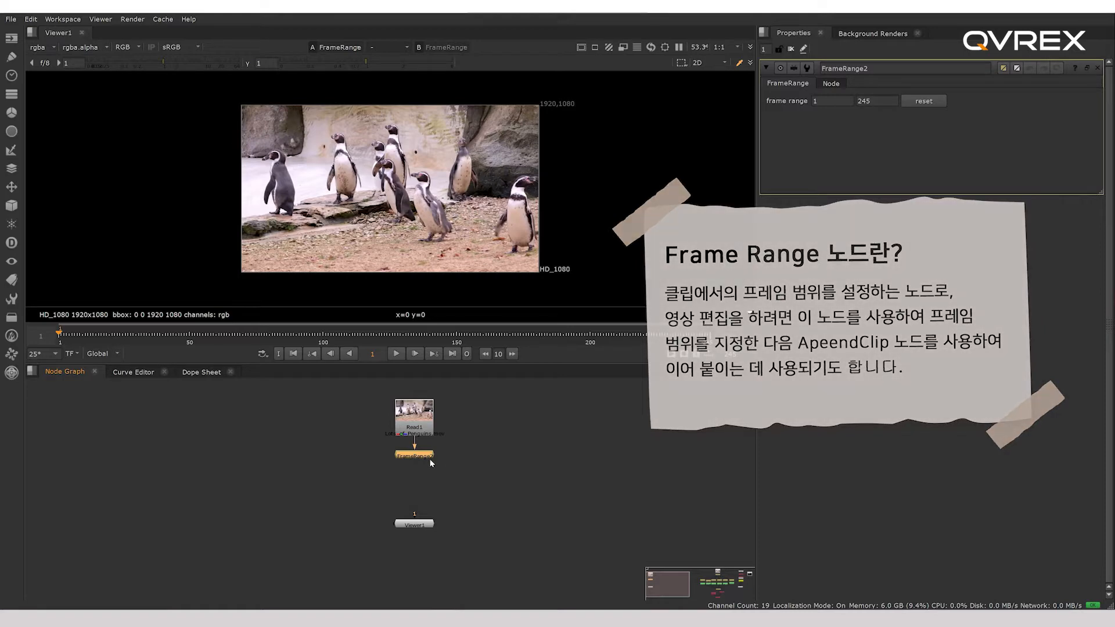
# Set the last frame of the FrameRange node to 1, limiting the range to a single frame
pyautogui.click(437, 458)
pyautogui.click(425, 456)
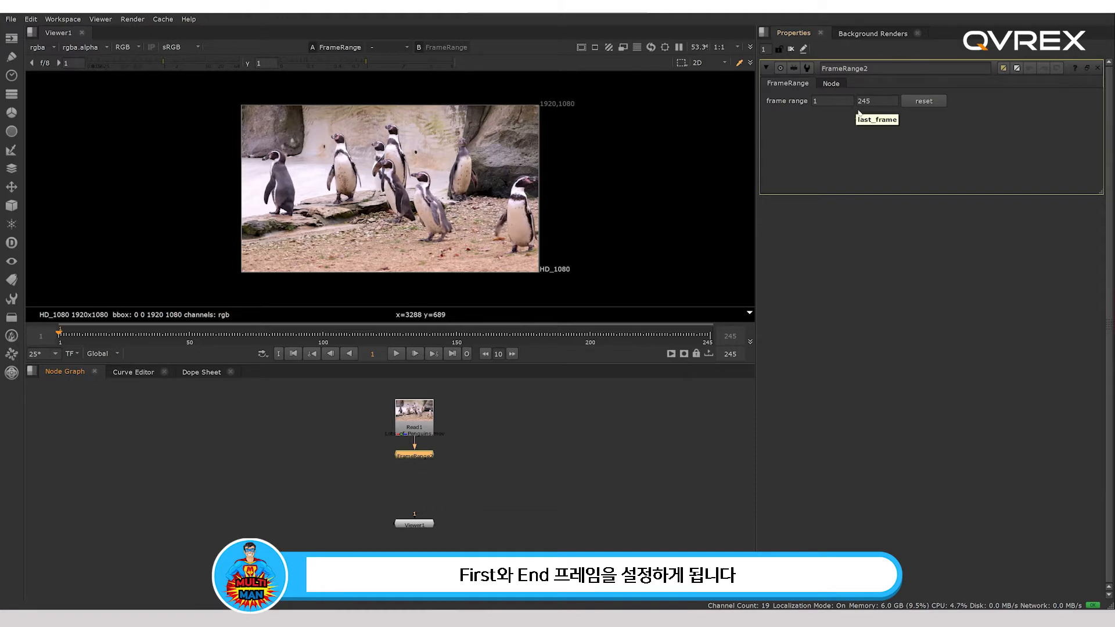
pyautogui.doubleClick(876, 101)
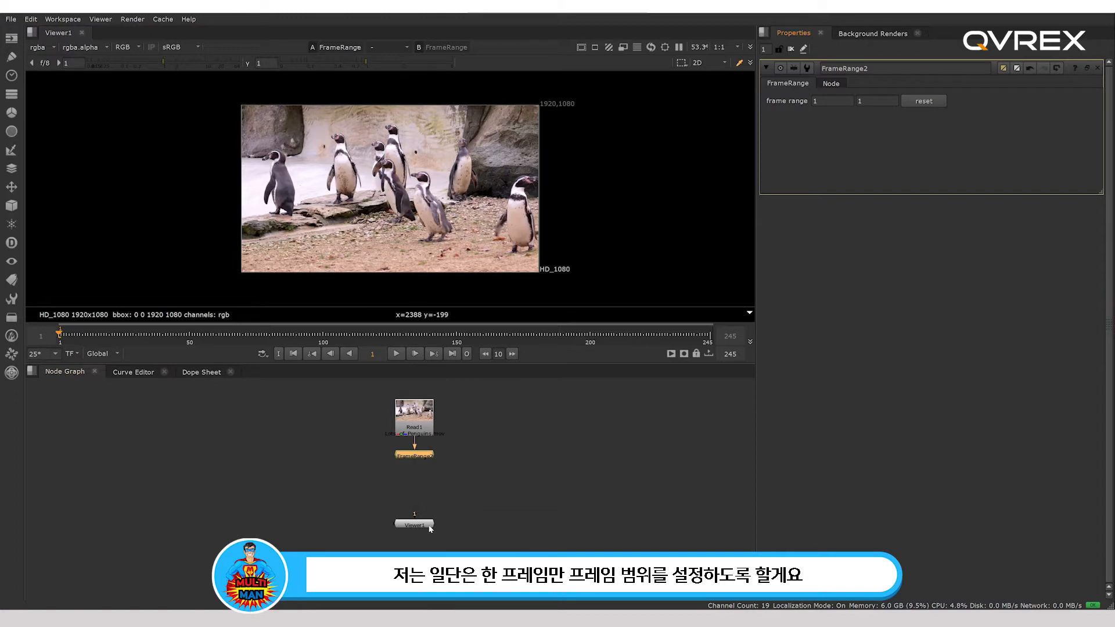
# Make room above the Viewer, add a FrameHold node after the FrameRange node, and place it off to the left
pyautogui.moveTo(429, 523); pyautogui.dragTo(429, 550)
pyautogui.click(403, 455)
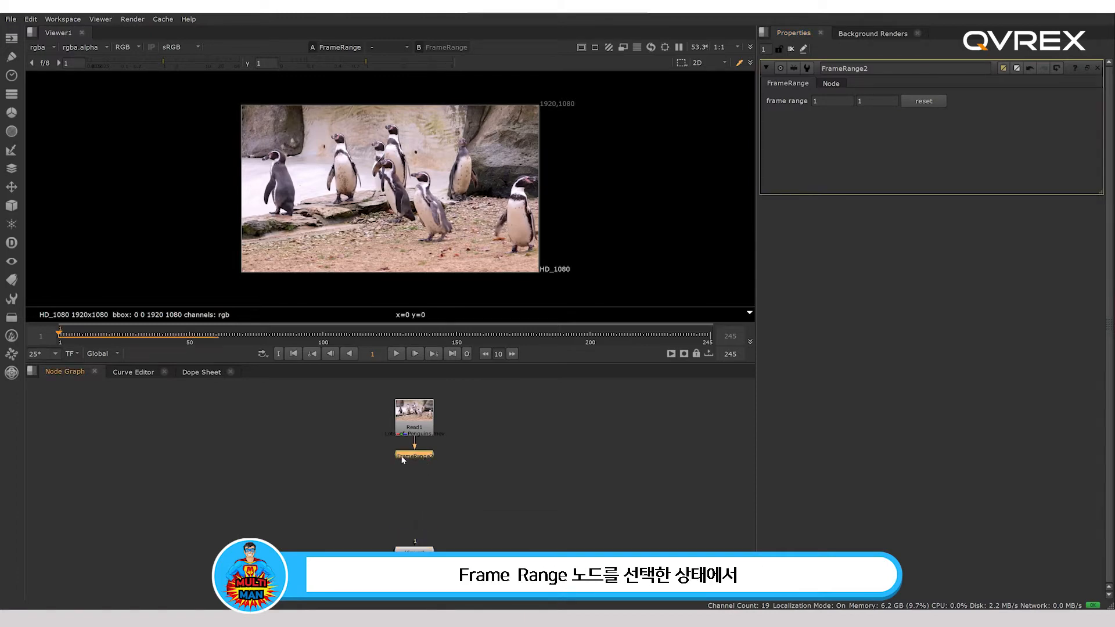
pyautogui.press('Tab')
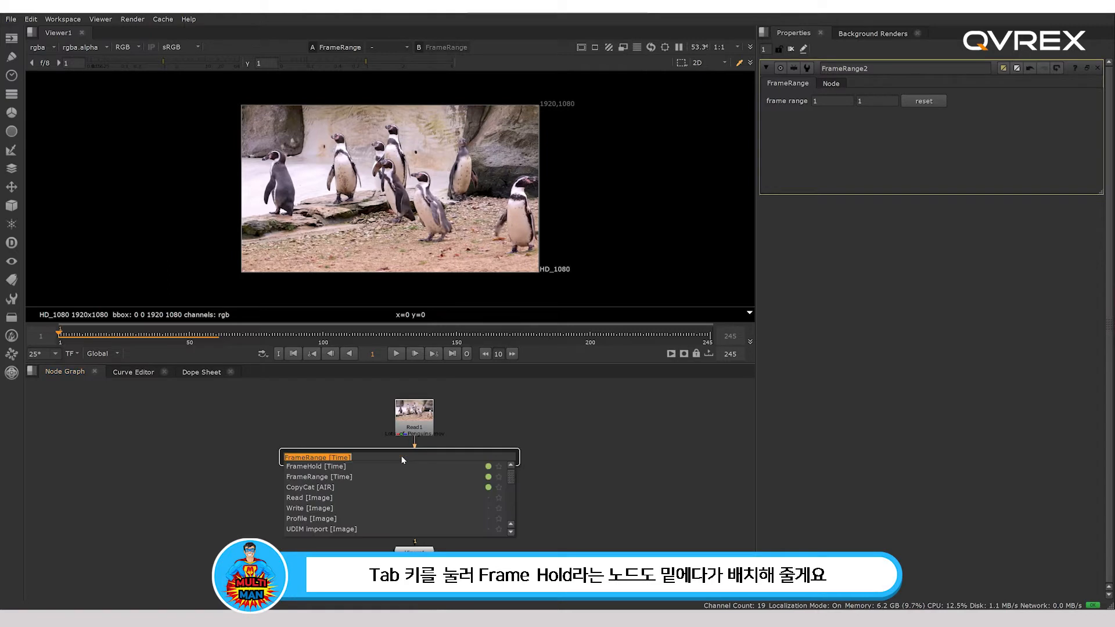
pyautogui.write('framehold')
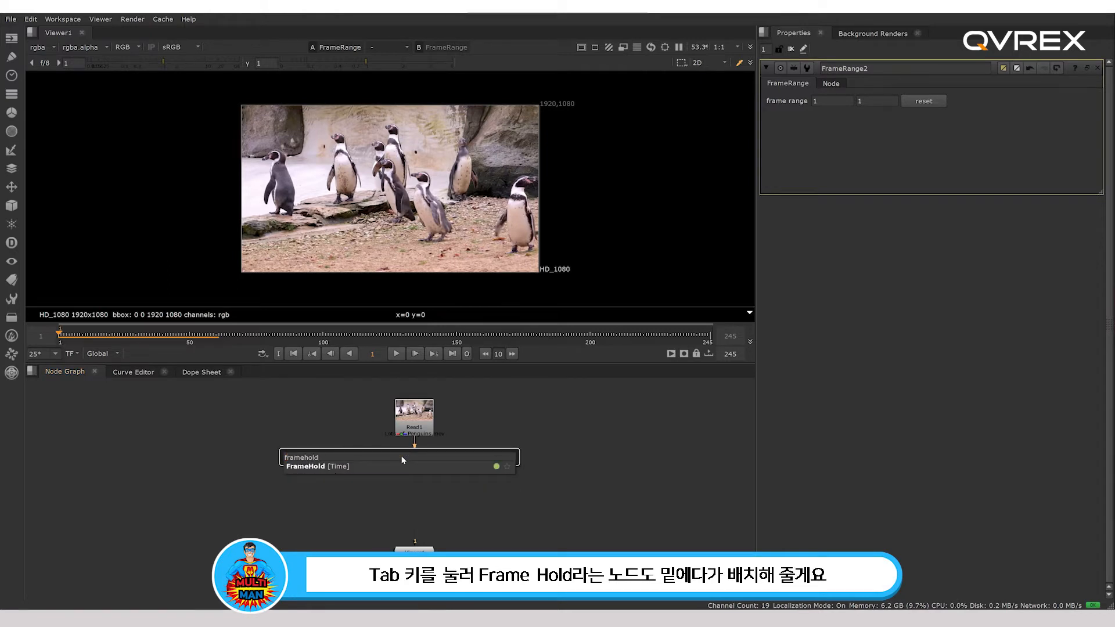
pyautogui.press('Return')
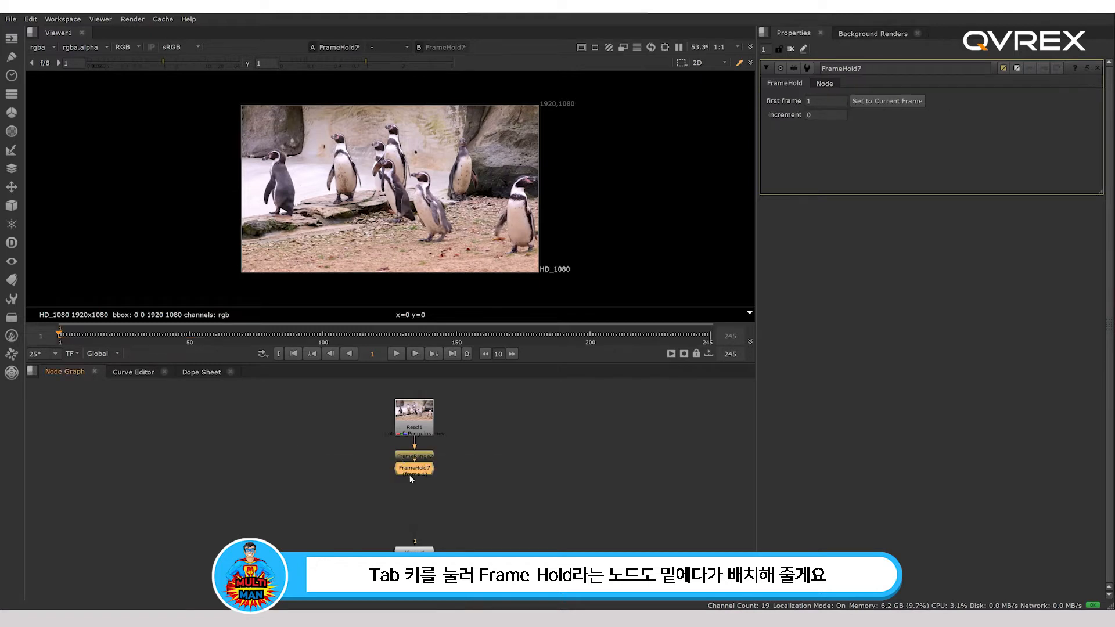
pyautogui.moveTo(410, 478); pyautogui.dragTo(370, 491)
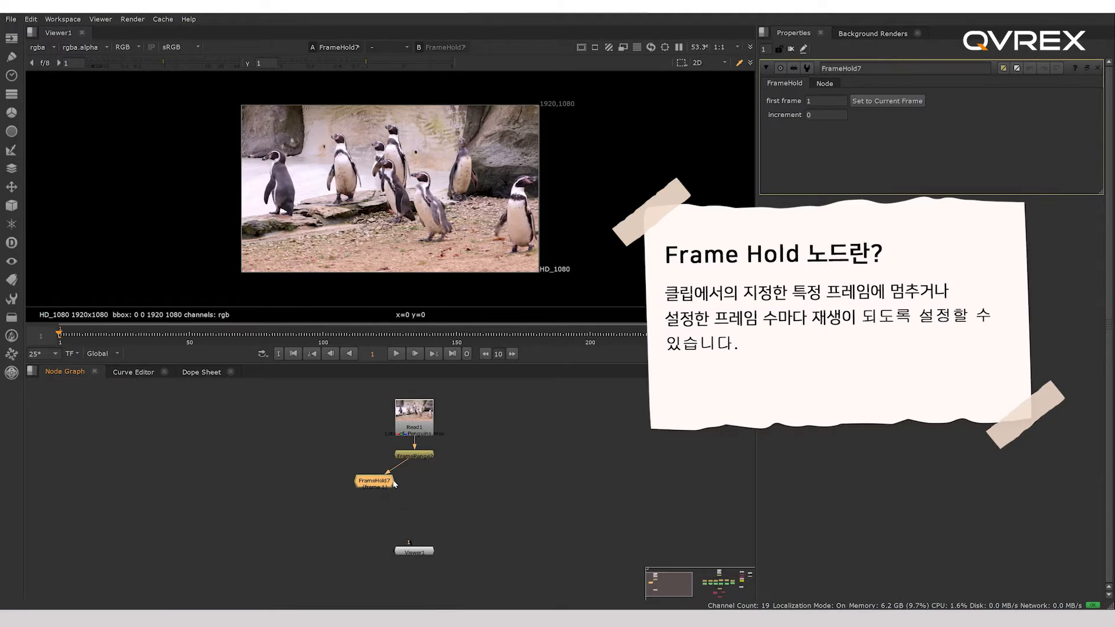
# Set the FrameHold node's increment to 5
pyautogui.doubleClick(382, 486)
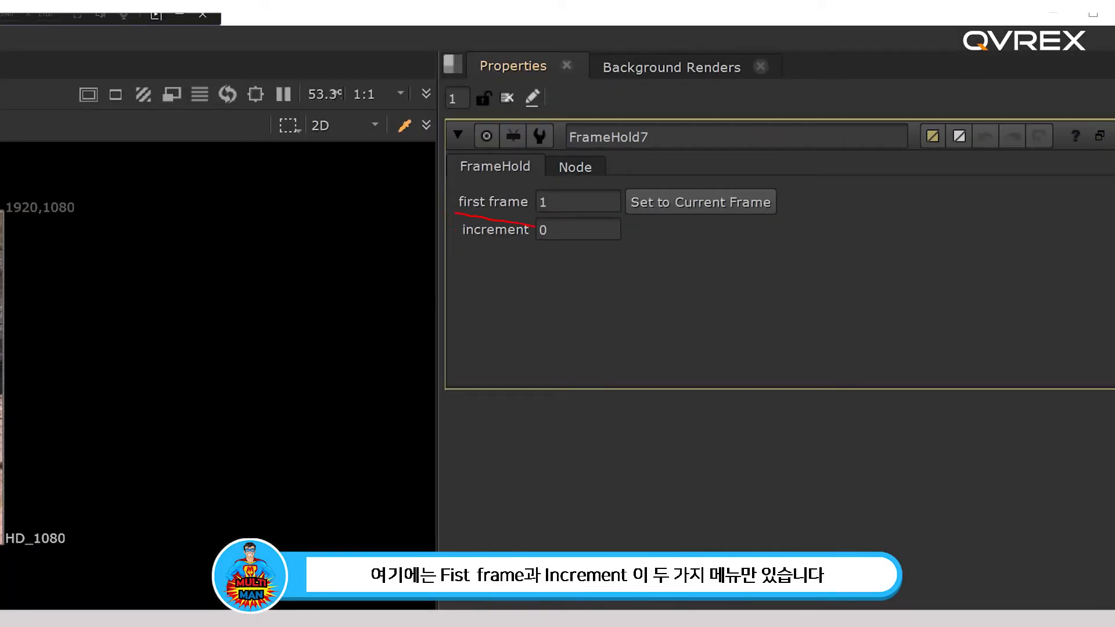
pyautogui.moveTo(457, 242); pyautogui.dragTo(522, 243)
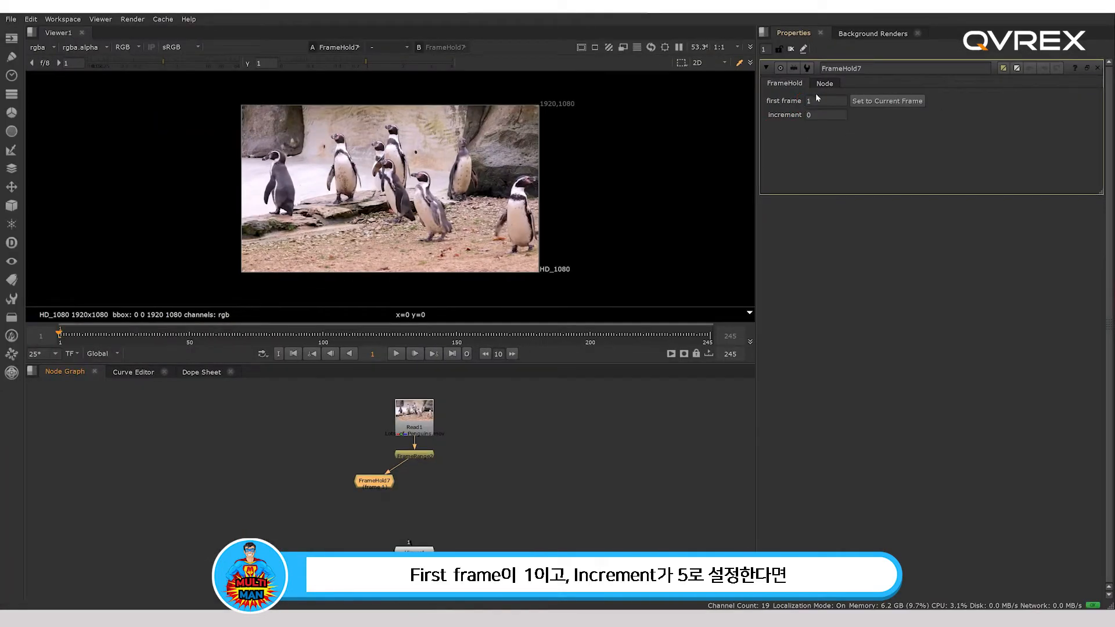
pyautogui.click(825, 114)
pyautogui.write('5')
pyautogui.press('Return')
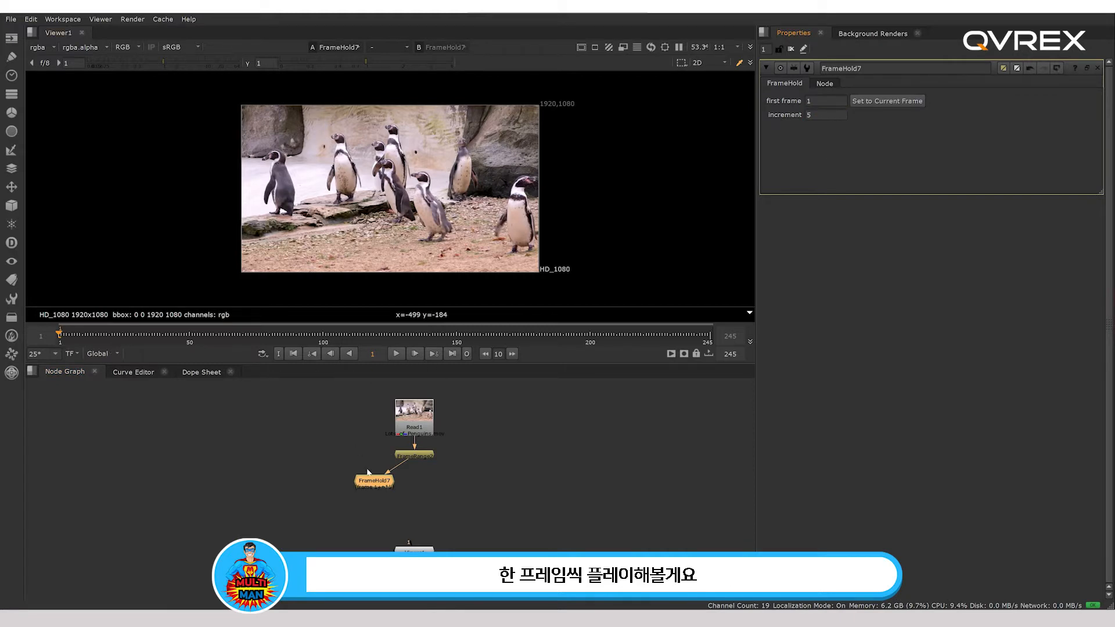
# Step forward through the timeline frame by frame to examine how the FrameHold increment affects the image
pyautogui.press('Right')
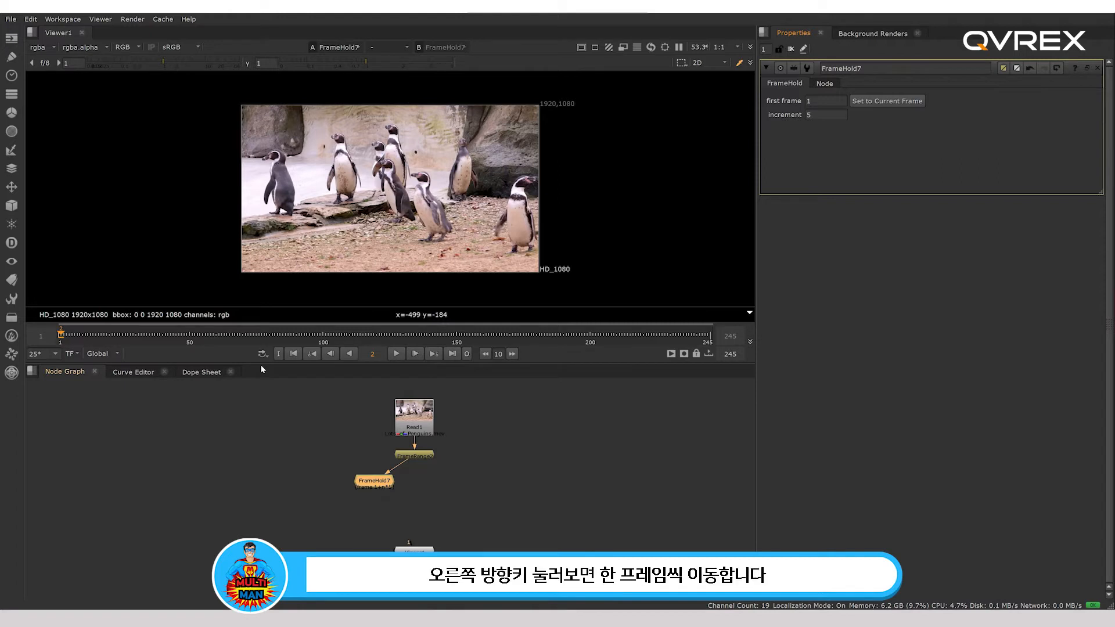
pyautogui.press('Right')
pyautogui.press('Right')
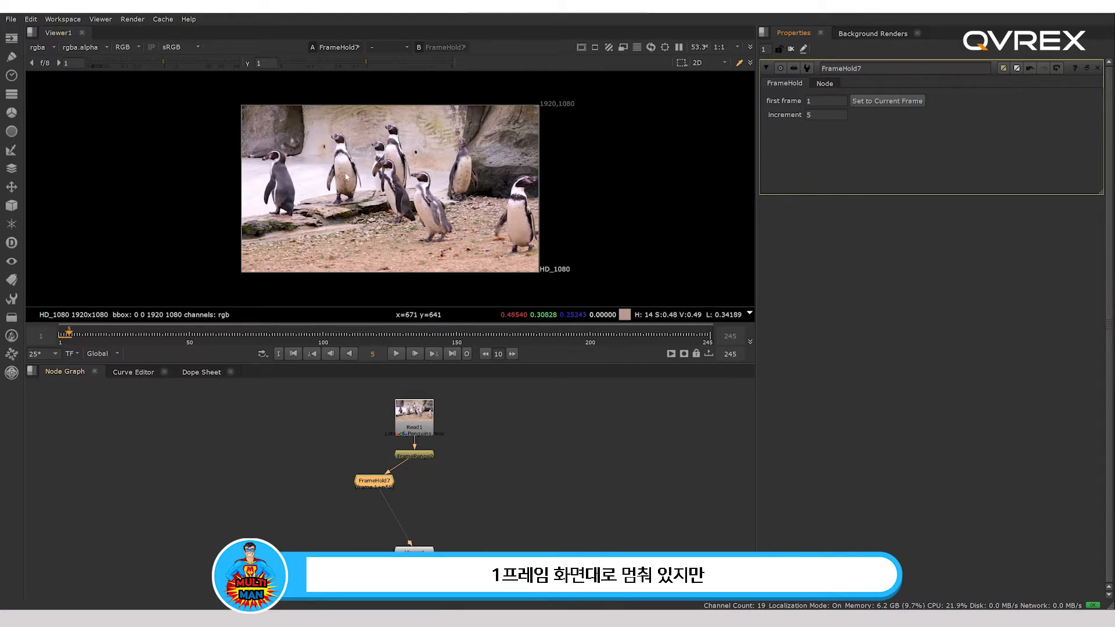
pyautogui.press('Right')
pyautogui.press('Right')
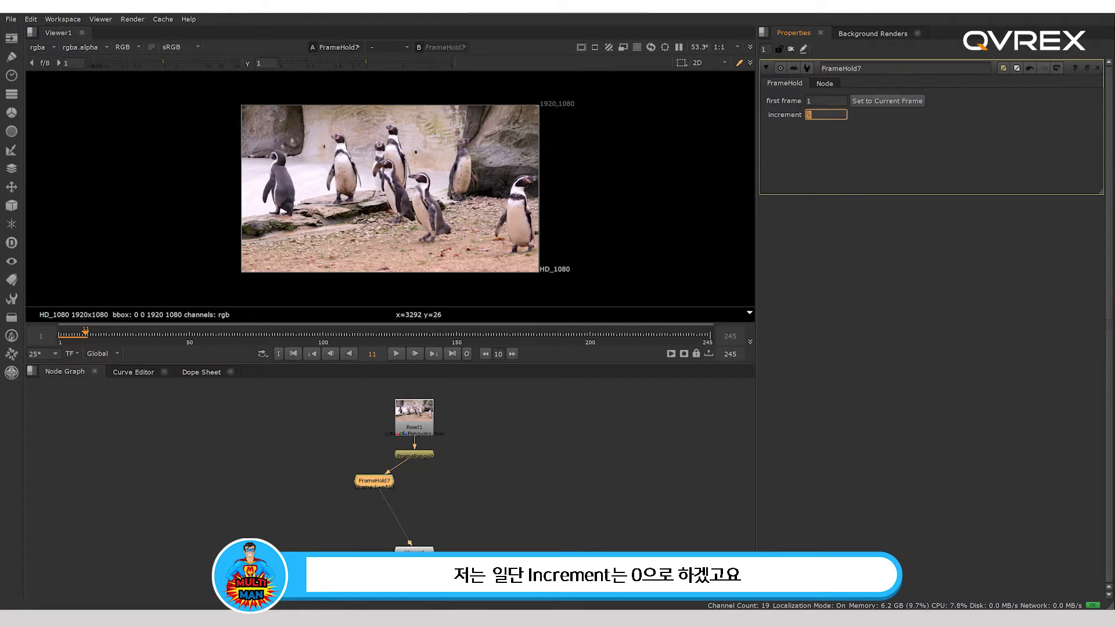
# Set the FrameHold increment to 0 and show the FrameRange node's output in the Viewer, with the FrameHold node farther left
pyautogui.press('Return')
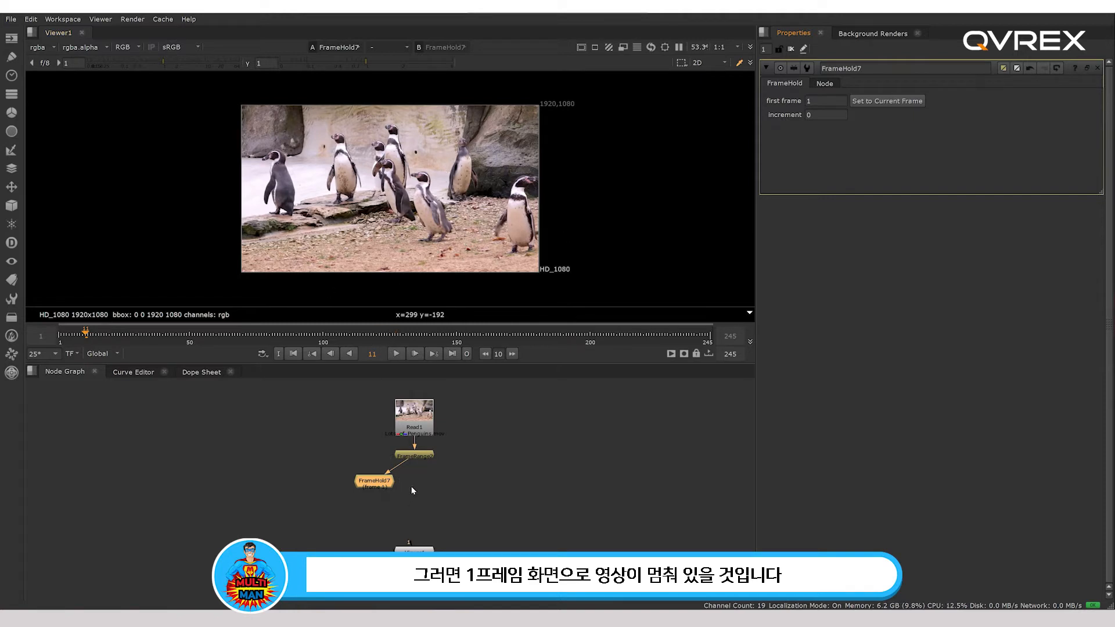
pyautogui.moveTo(390, 487); pyautogui.dragTo(414, 457)
pyautogui.moveTo(415, 564); pyautogui.dragTo(415, 534)
pyautogui.click(414, 456)
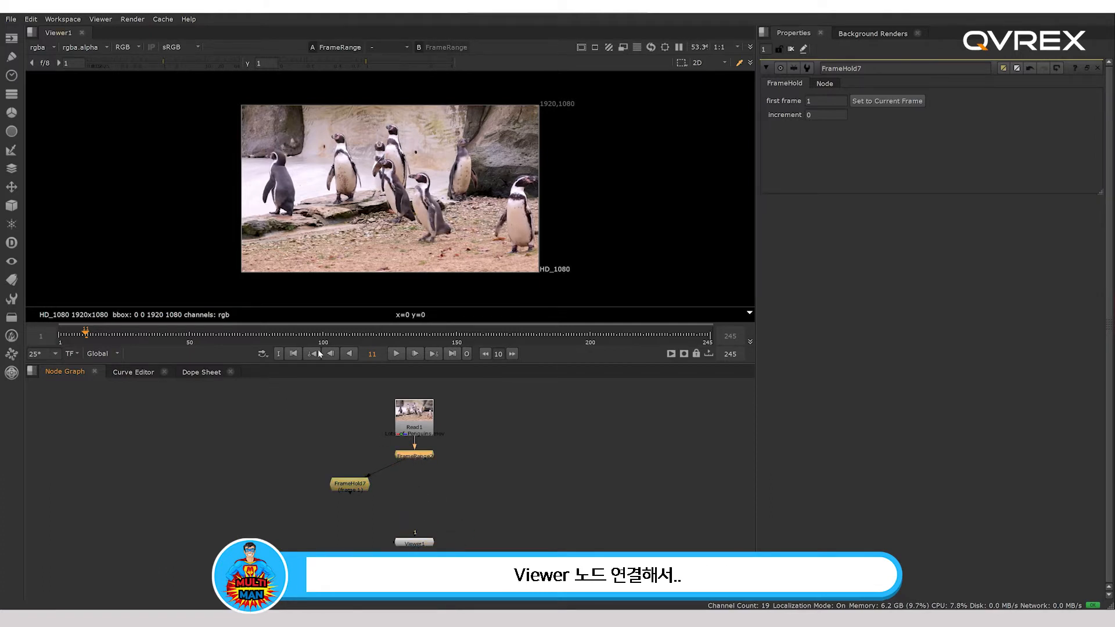
# Play the clip from its beginning and enlarge the penguins in the Viewer to examine how their heads move
pyautogui.click(61, 336)
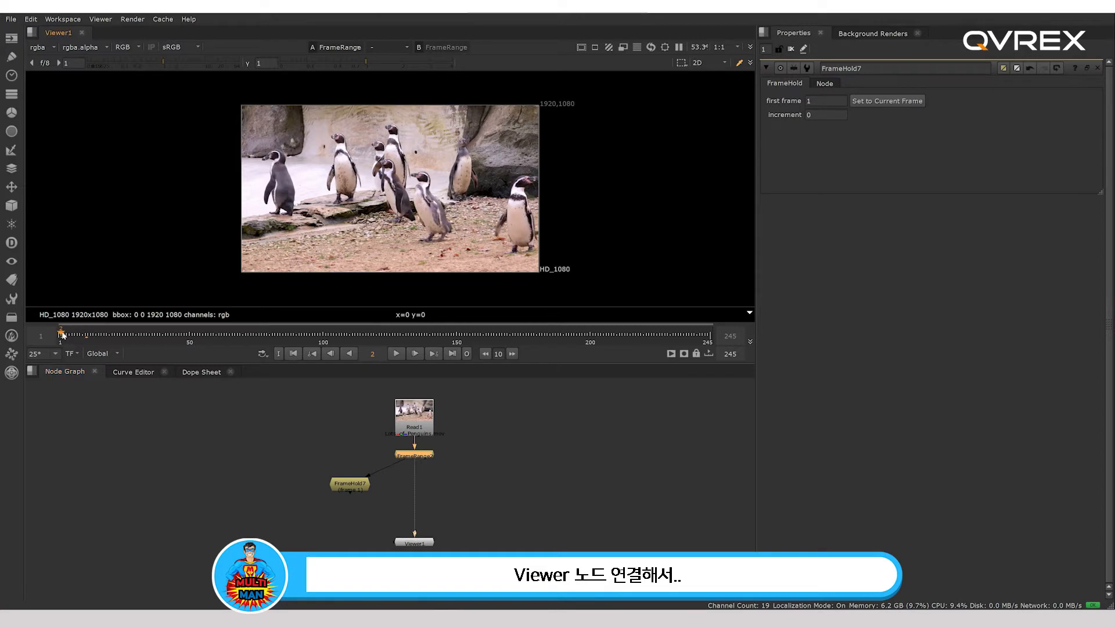
pyautogui.click(396, 354)
pyautogui.click(396, 353)
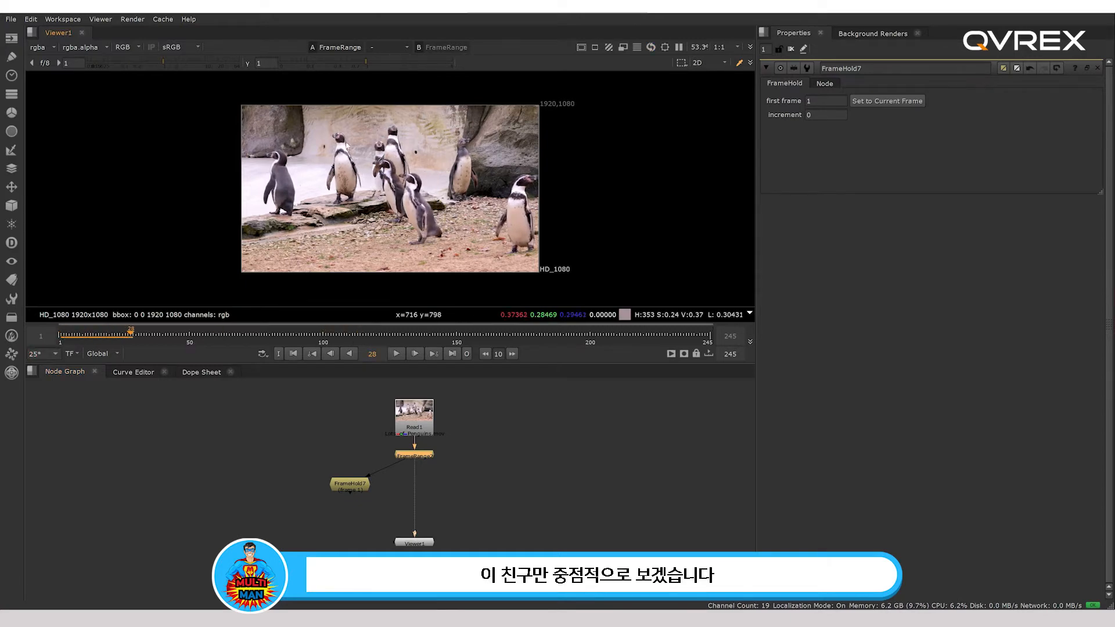
pyautogui.scroll(2, 335, 138)
pyautogui.scroll(2, 335, 138)
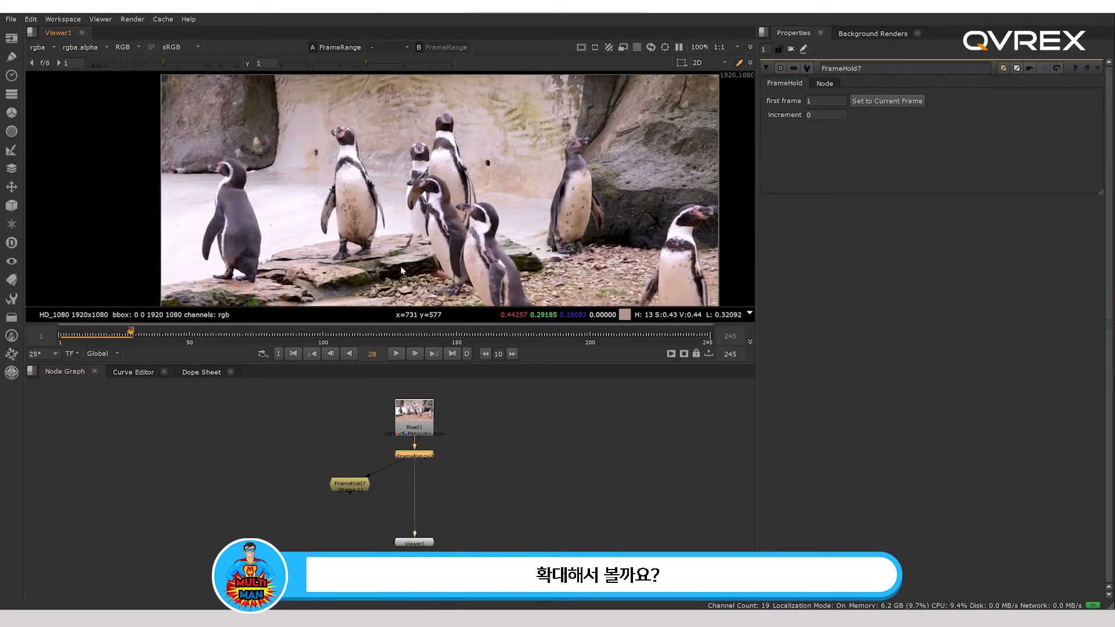
pyautogui.click(415, 354)
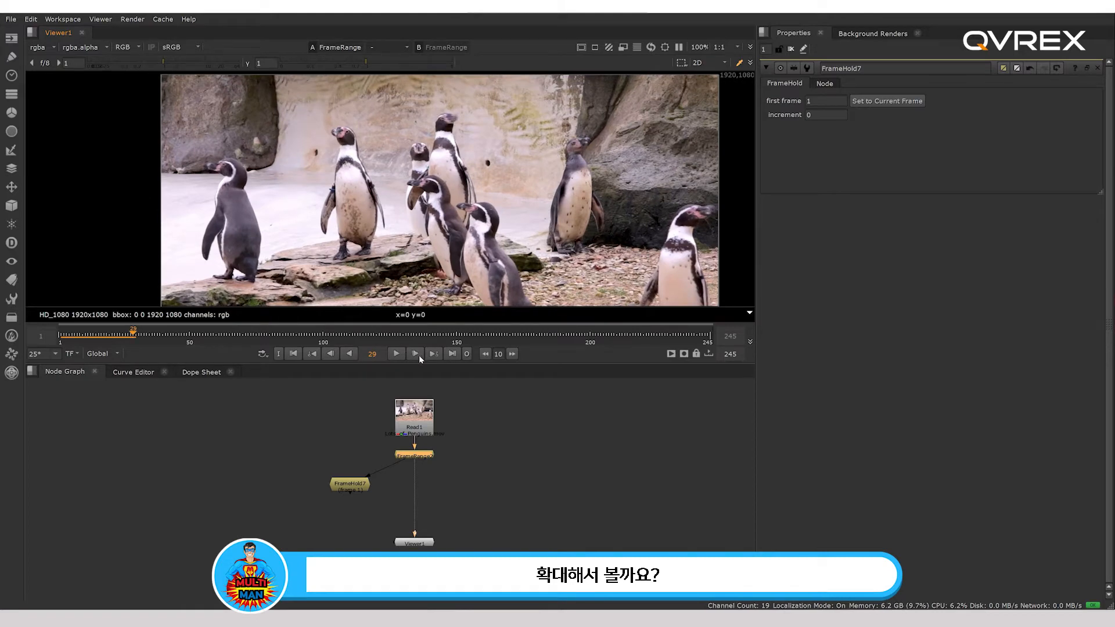
pyautogui.click(396, 354)
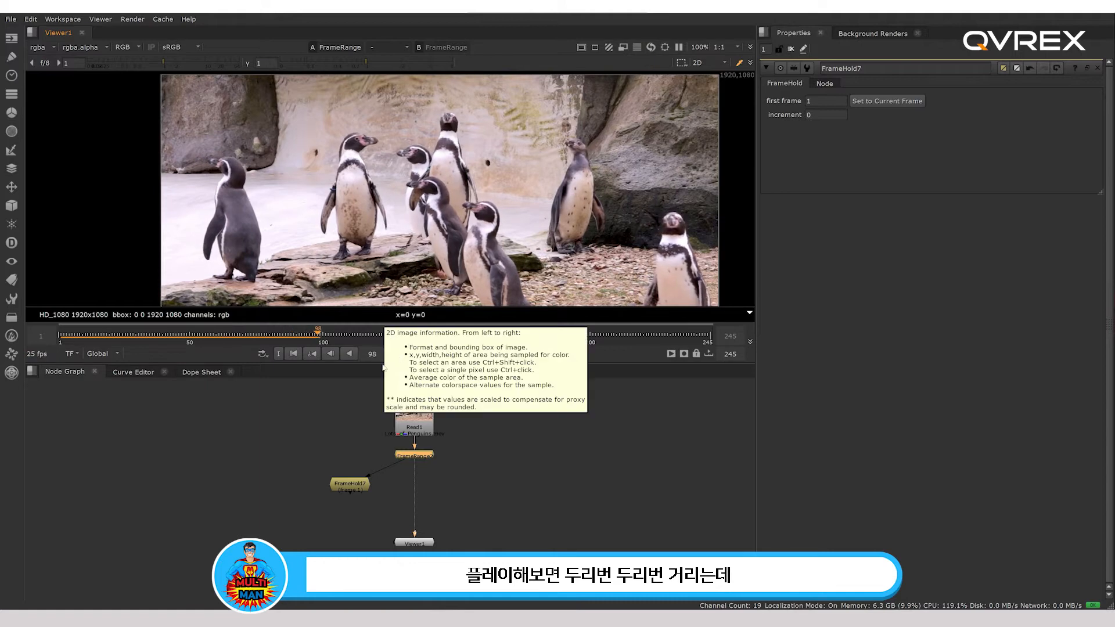
pyautogui.click(395, 354)
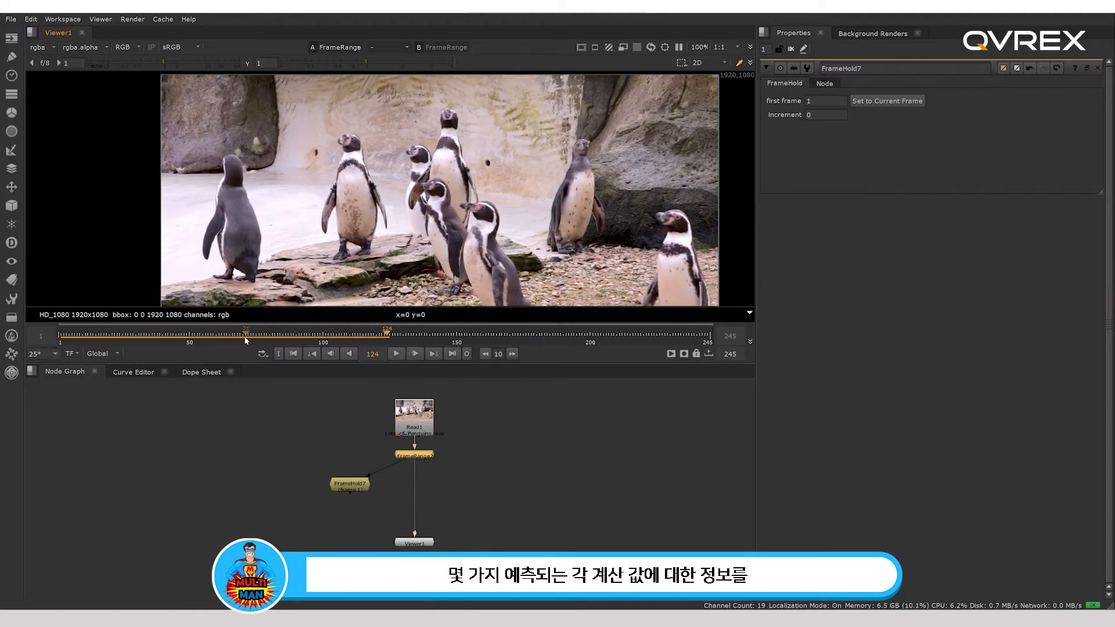
# Add a FrameHold node at frame 38 under the FrameRange node and reconnect the frame 1 FrameHold directly to FrameRange
pyautogui.moveTo(238, 341); pyautogui.dragTo(157, 339)
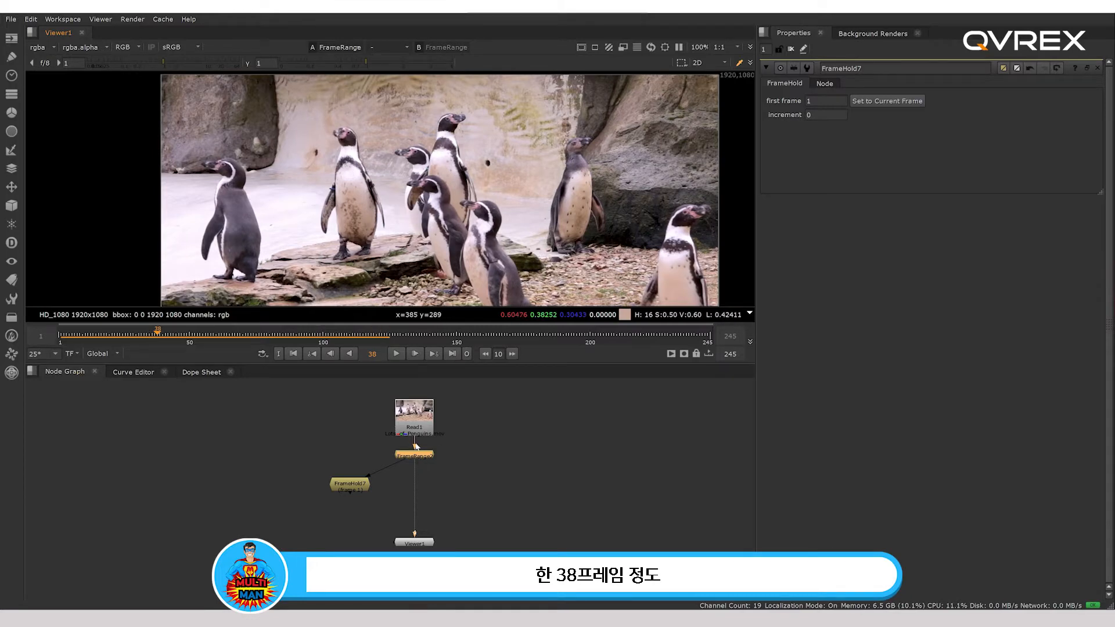
pyautogui.press('Tab')
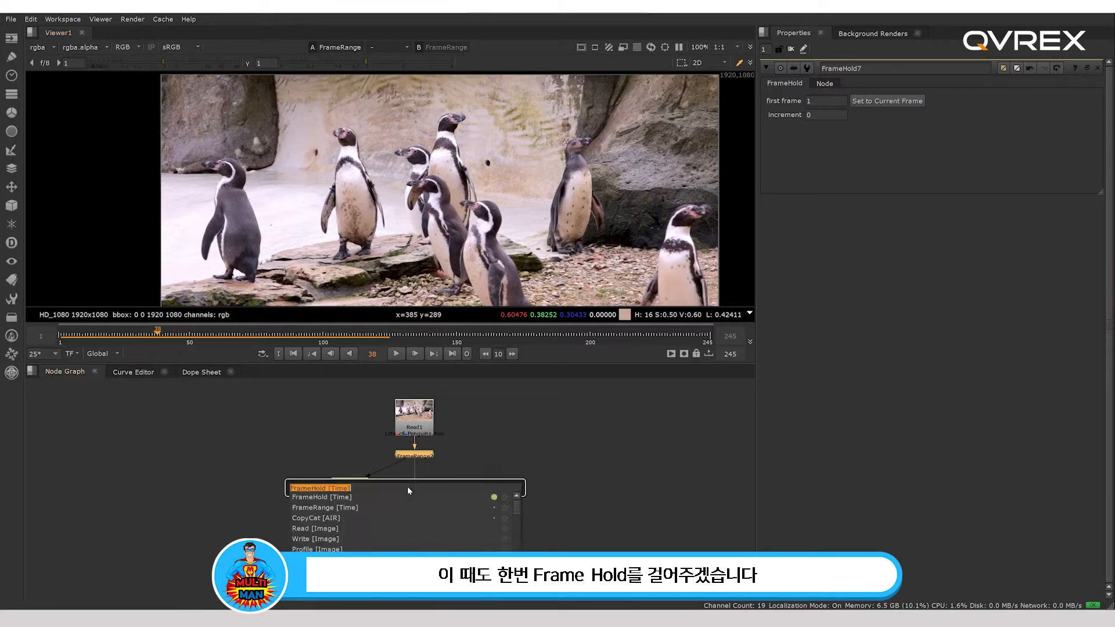
pyautogui.press('Return')
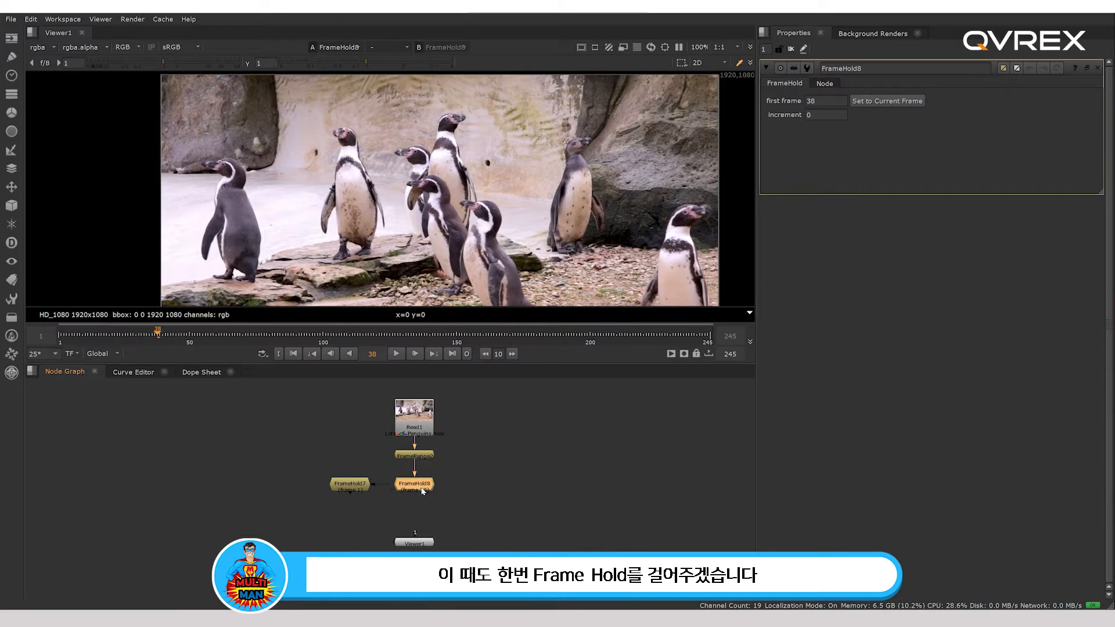
pyautogui.moveTo(414, 490); pyautogui.dragTo(414, 485)
pyautogui.click(359, 487)
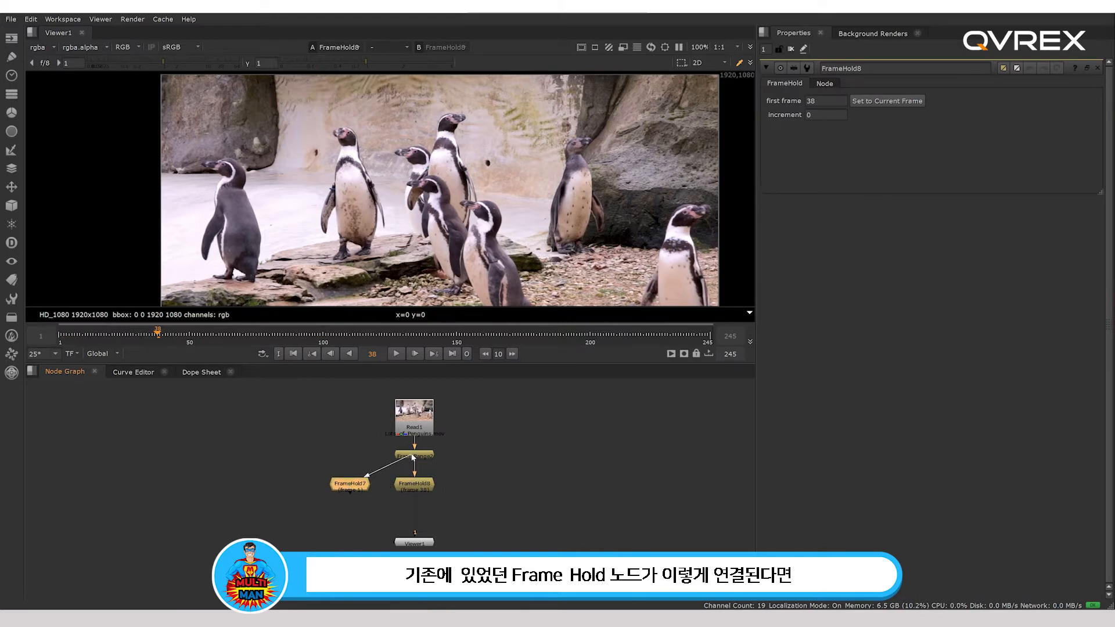
pyautogui.moveTo(413, 457); pyautogui.dragTo(396, 485)
# Compare the frame 1 and frame 38 FrameHold outputs by alternating between them in the Viewer
pyautogui.click(347, 484)
pyautogui.press('1')
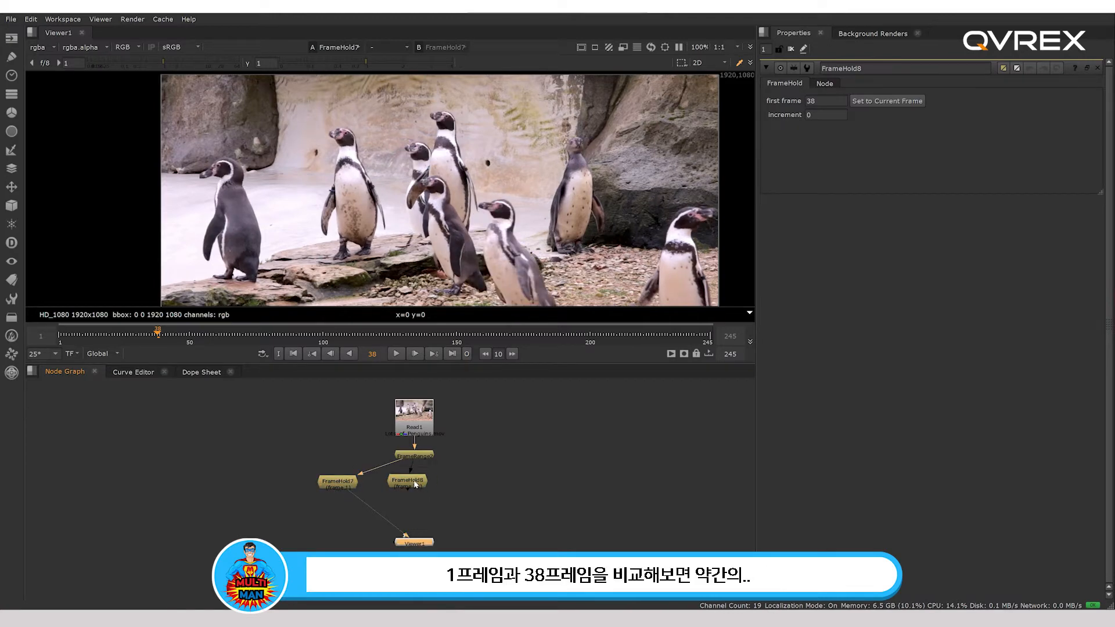
pyautogui.click(416, 485)
pyautogui.press('1')
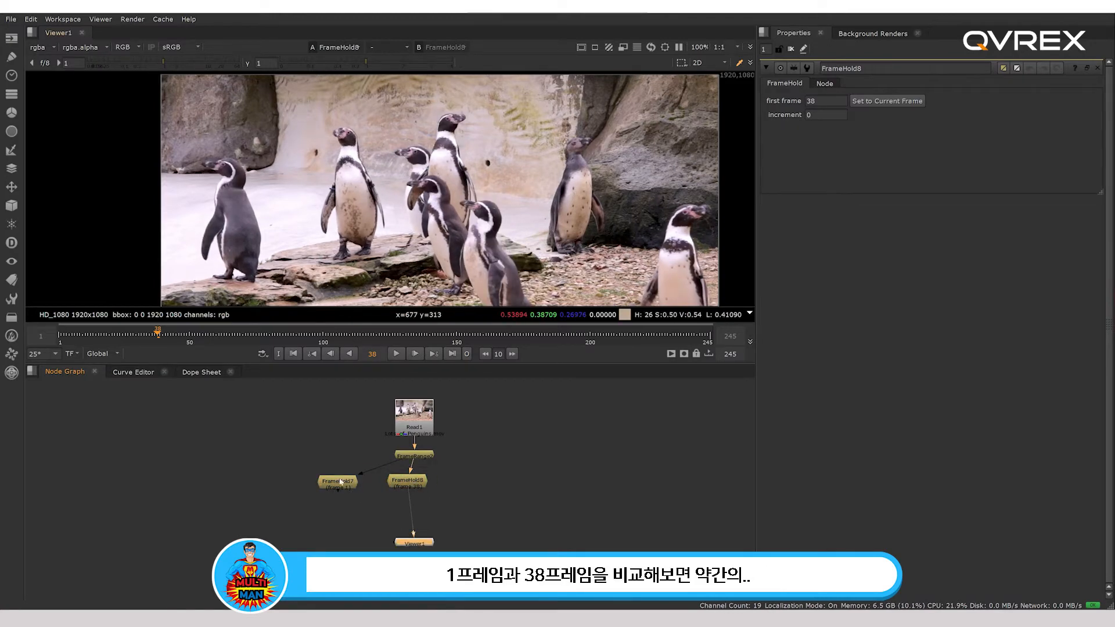
pyautogui.click(340, 484)
pyautogui.press('1')
pyautogui.click(408, 485)
pyautogui.press('2')
pyautogui.click(414, 542)
pyautogui.press('1')
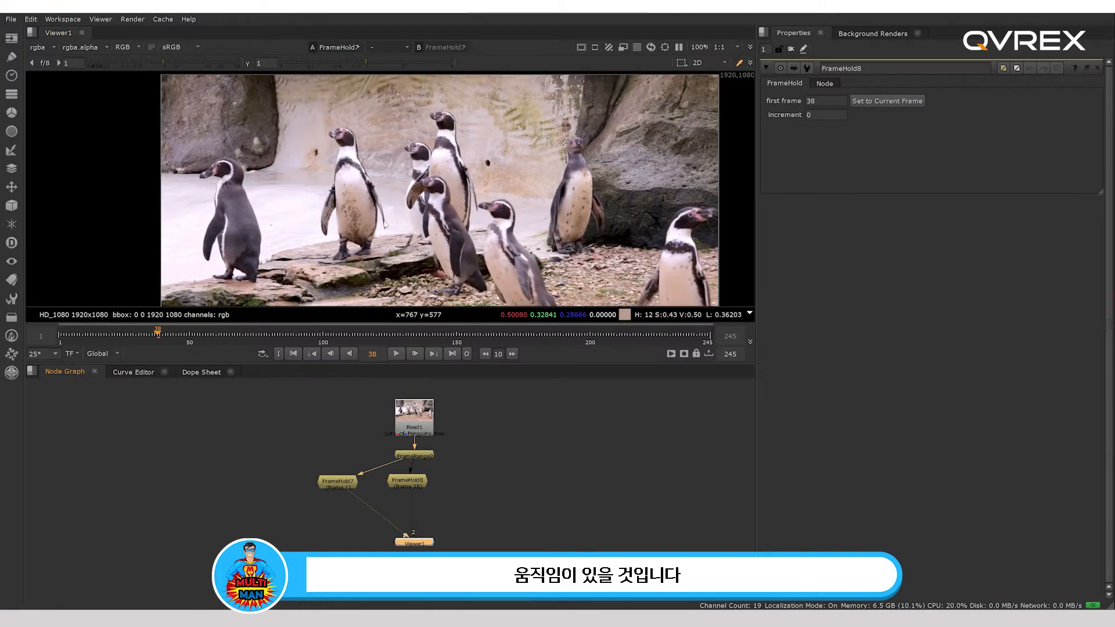
pyautogui.press('2')
pyautogui.press('1')
pyautogui.press('2')
pyautogui.press('1')
pyautogui.press('2')
pyautogui.press('1')
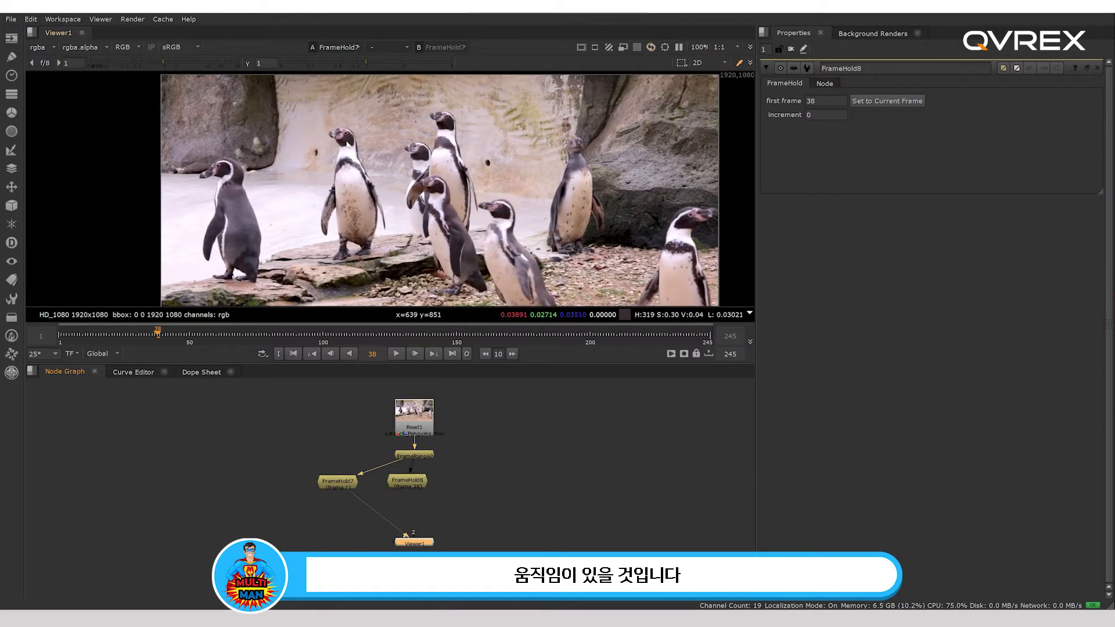
pyautogui.press('2')
pyautogui.press('1')
pyautogui.press('2')
# Place the frame 38 FrameHold beside the frame 1 one and show the FrameRange output in the Viewer again
pyautogui.click(429, 542)
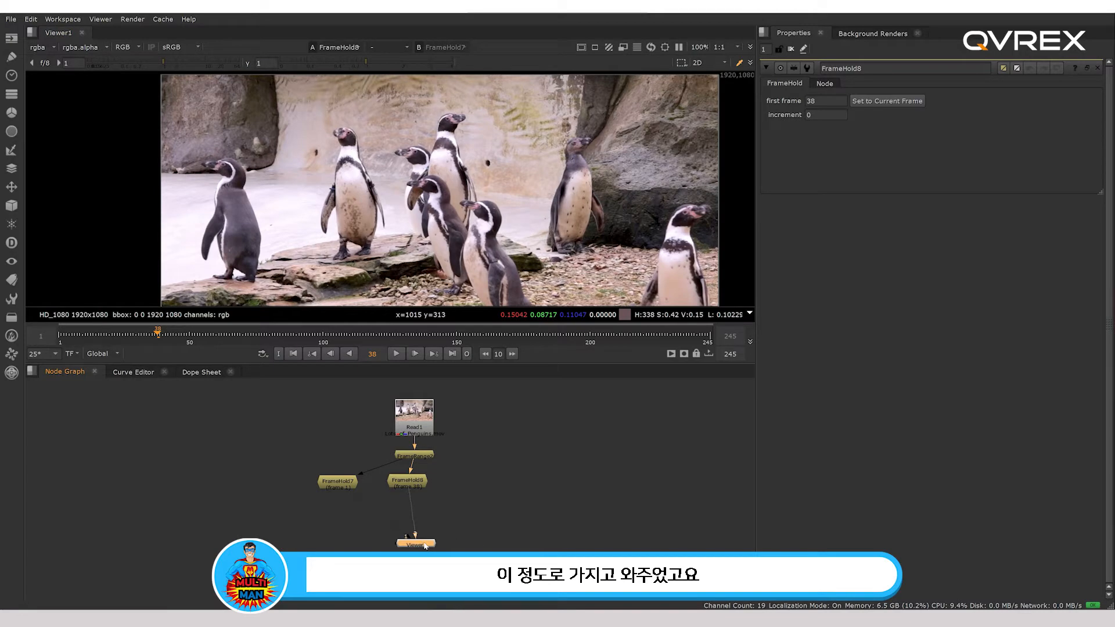
pyautogui.hotkey('ctrl', 'shift', 'x')
pyautogui.click(426, 456)
pyautogui.press('1')
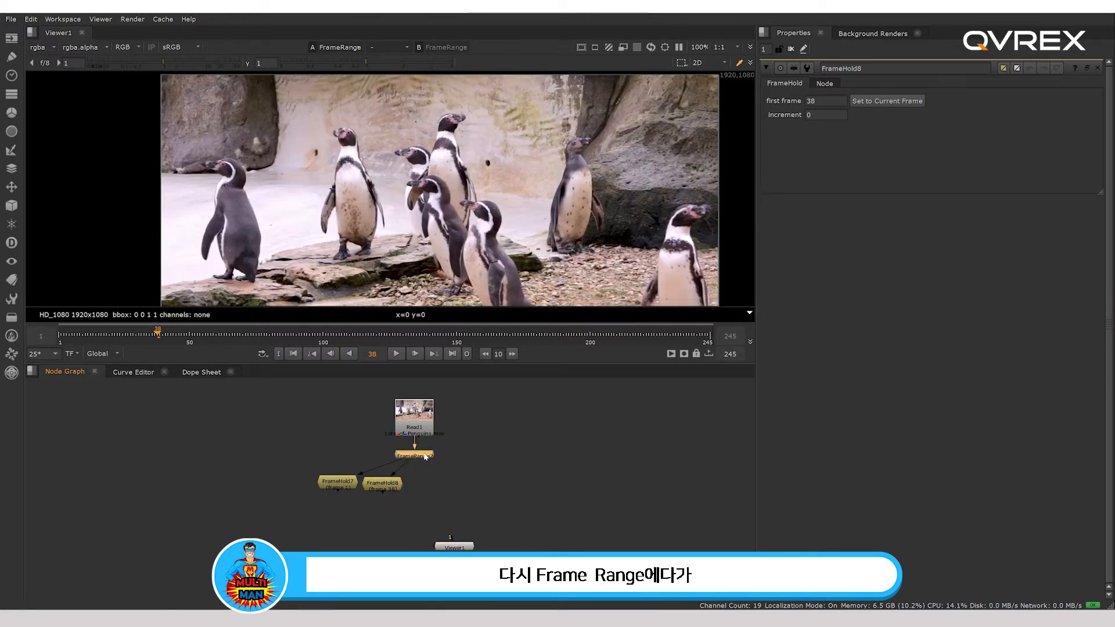
pyautogui.press('Tab')
pyautogui.press('Escape')
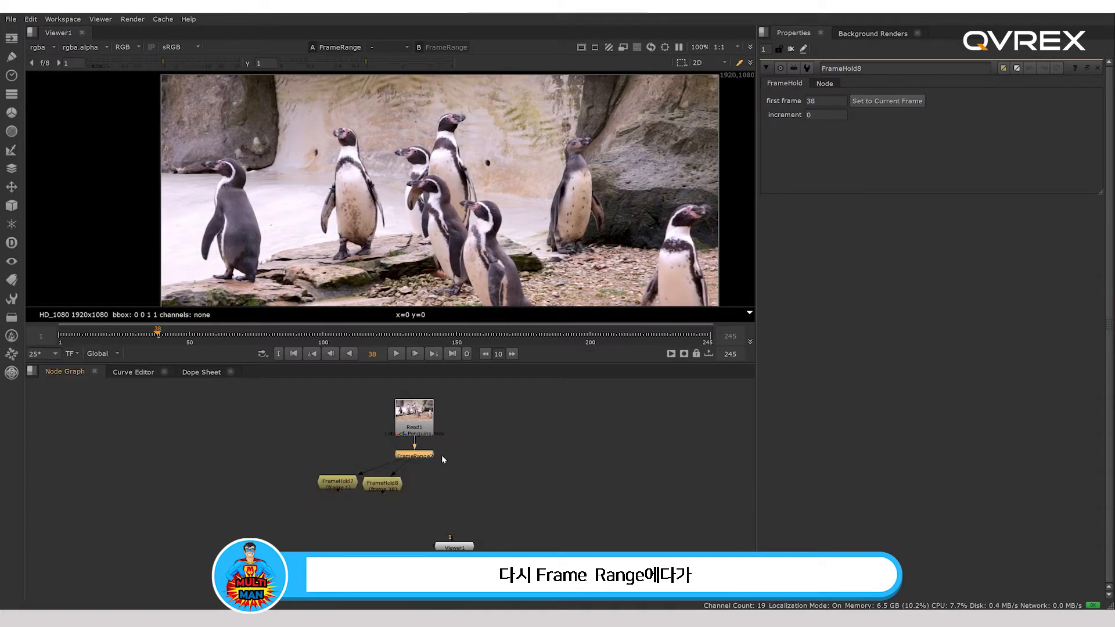
pyautogui.moveTo(454, 547); pyautogui.dragTo(455, 549)
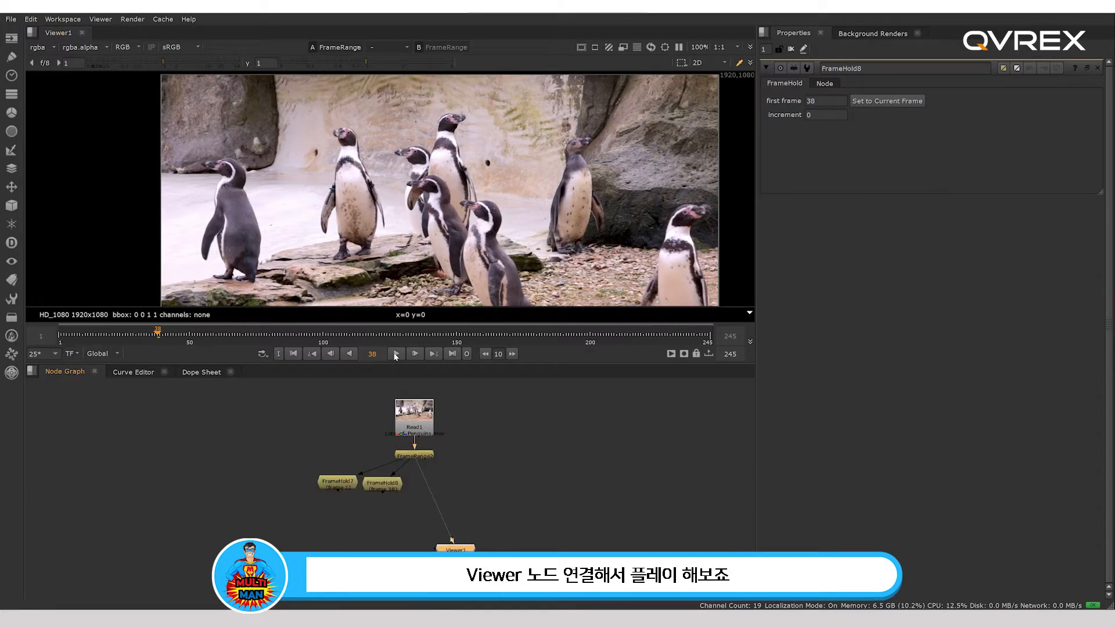
# Add a FrameHold node at frame 47 under the FrameRange node, next to the frame 38 FrameHold
pyautogui.moveTo(158, 334); pyautogui.dragTo(182, 335)
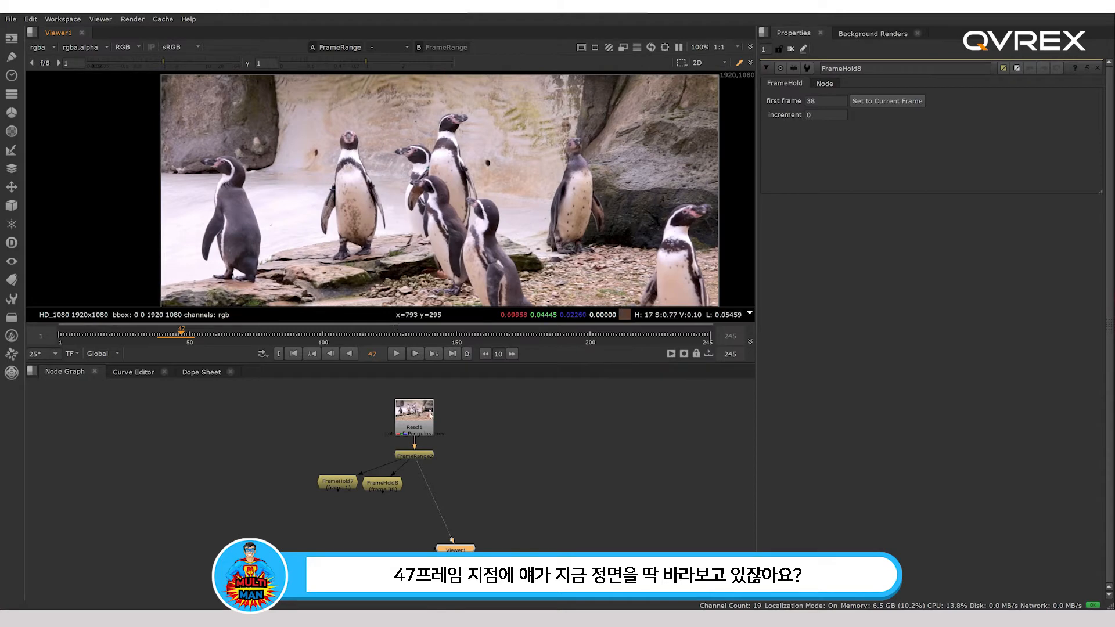
pyautogui.press('Tab')
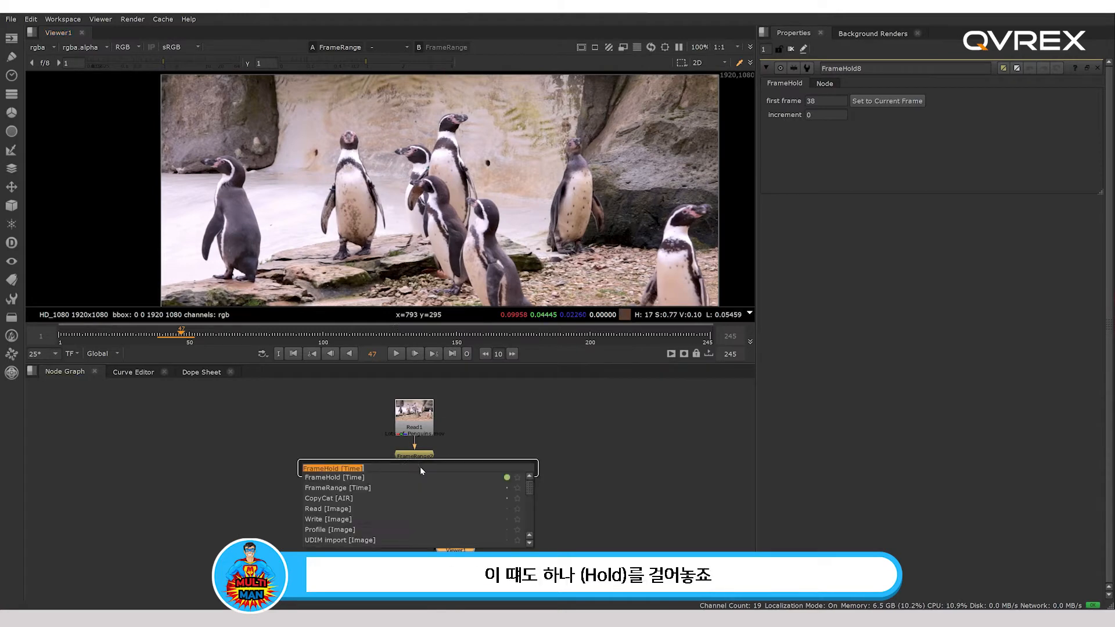
pyautogui.press('Return')
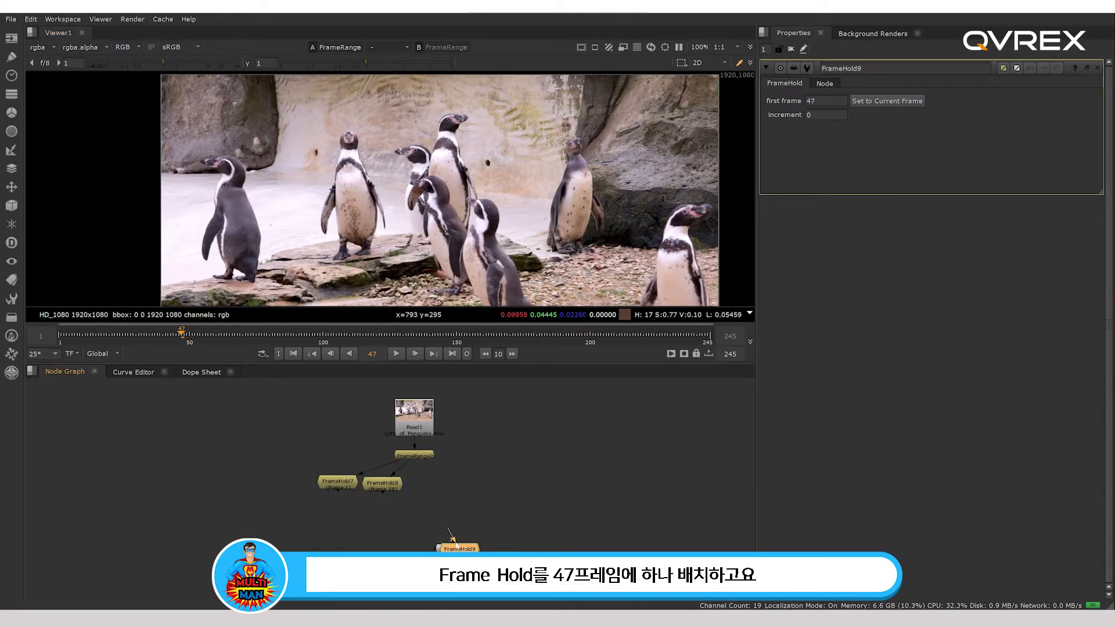
pyautogui.moveTo(452, 539); pyautogui.dragTo(437, 491)
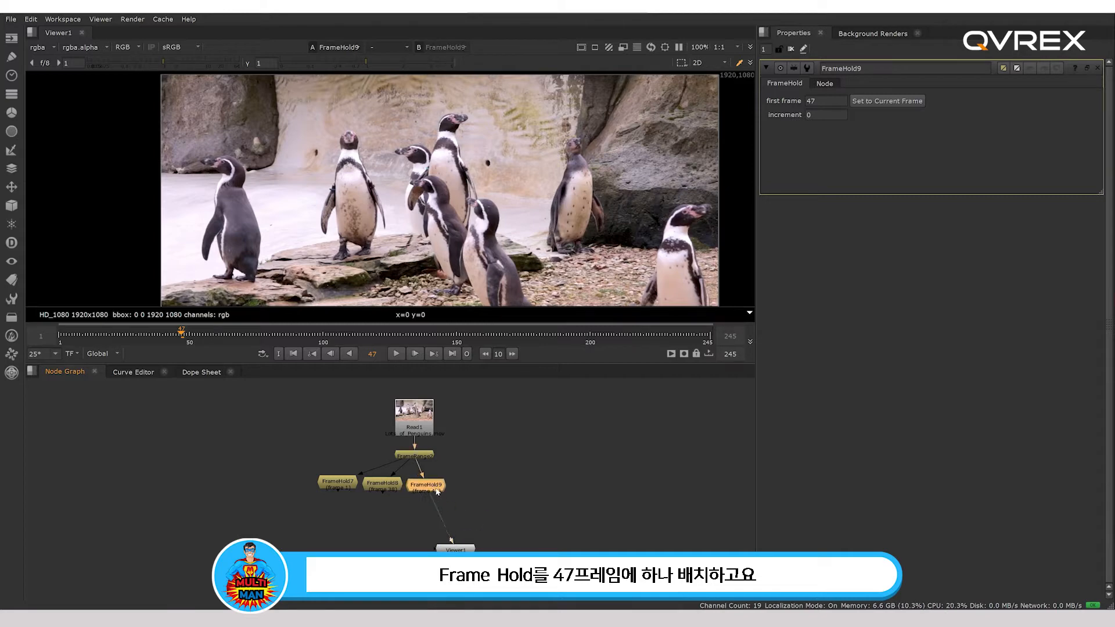
# Move the Viewer node aside, connect it to FrameRange, and shift the three FrameHold nodes farther left
pyautogui.moveTo(455, 549); pyautogui.dragTo(490, 498)
pyautogui.click(428, 459)
pyautogui.press('1')
pyautogui.moveTo(292, 460); pyautogui.dragTo(453, 523)
pyautogui.moveTo(412, 491); pyautogui.dragTo(381, 496)
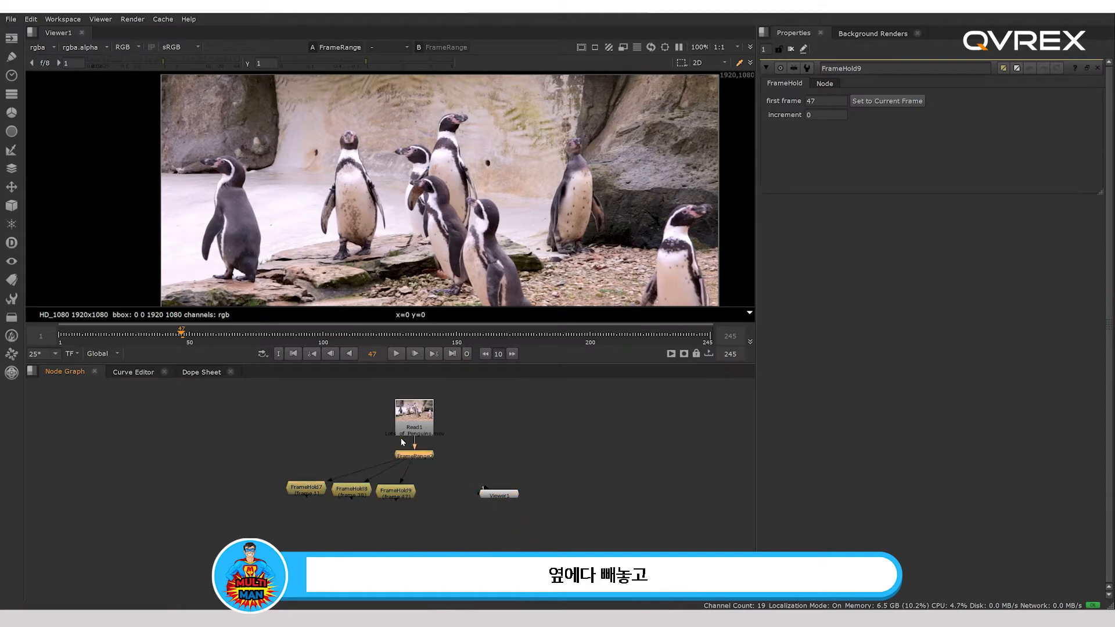
# Add a FrameHold node at frame 69 under the FrameRange node, keeping the Viewer to its right
pyautogui.click(431, 458)
pyautogui.click(396, 353)
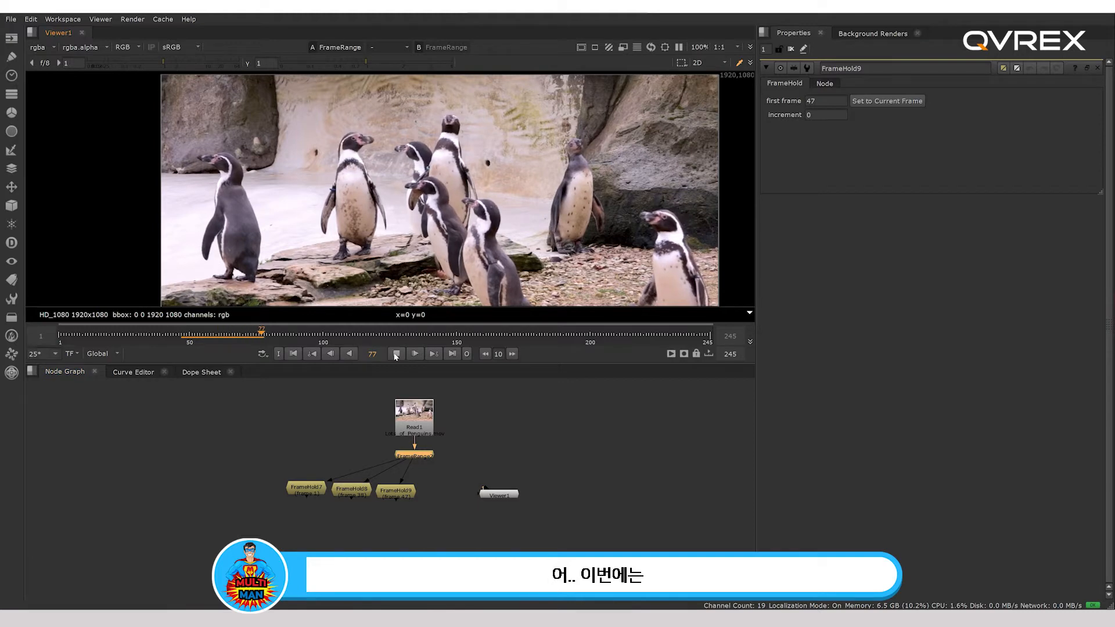
pyautogui.click(395, 353)
pyautogui.moveTo(262, 335); pyautogui.dragTo(241, 335)
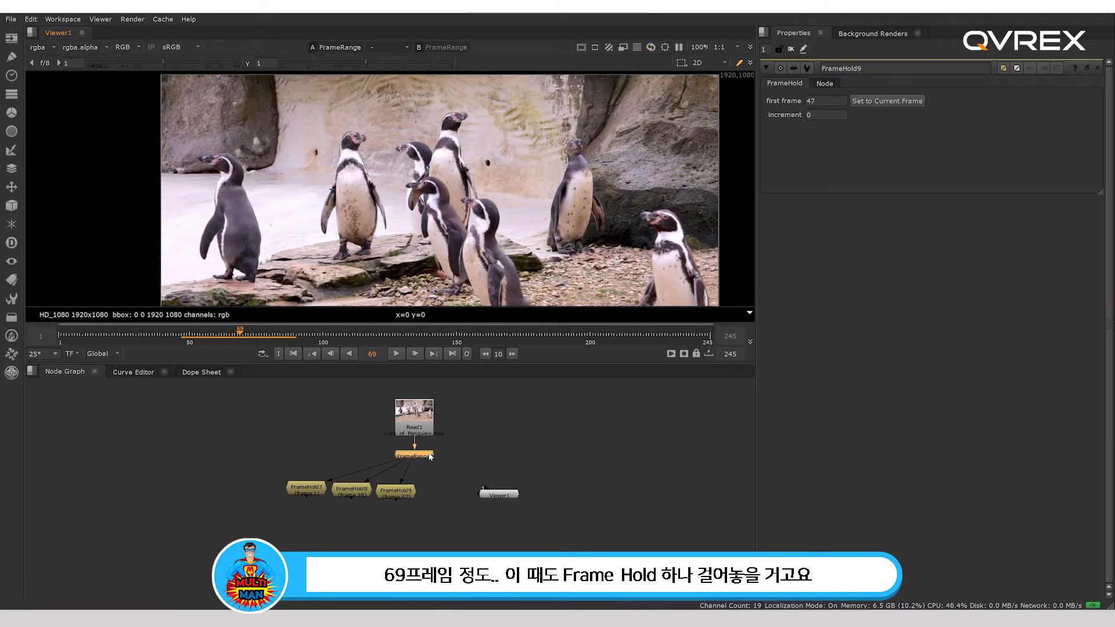
pyautogui.press('Tab')
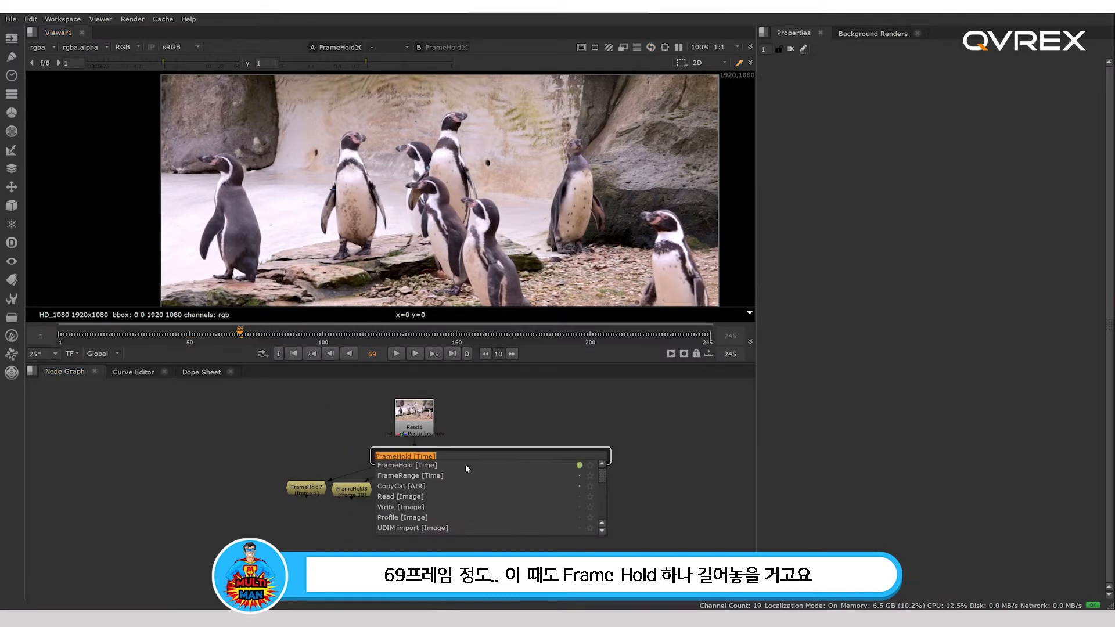
pyautogui.press('Return')
pyautogui.moveTo(495, 455); pyautogui.dragTo(506, 496)
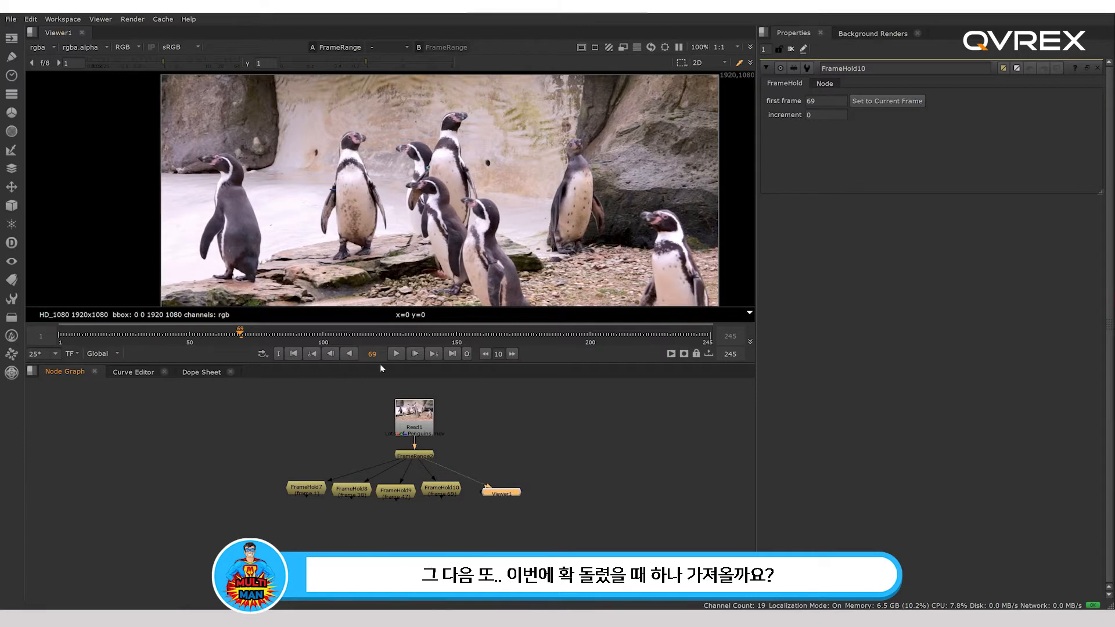
# Add a FrameHold node at frame 87 under the FrameRange node, at the end of the FrameHold row
pyautogui.click(397, 354)
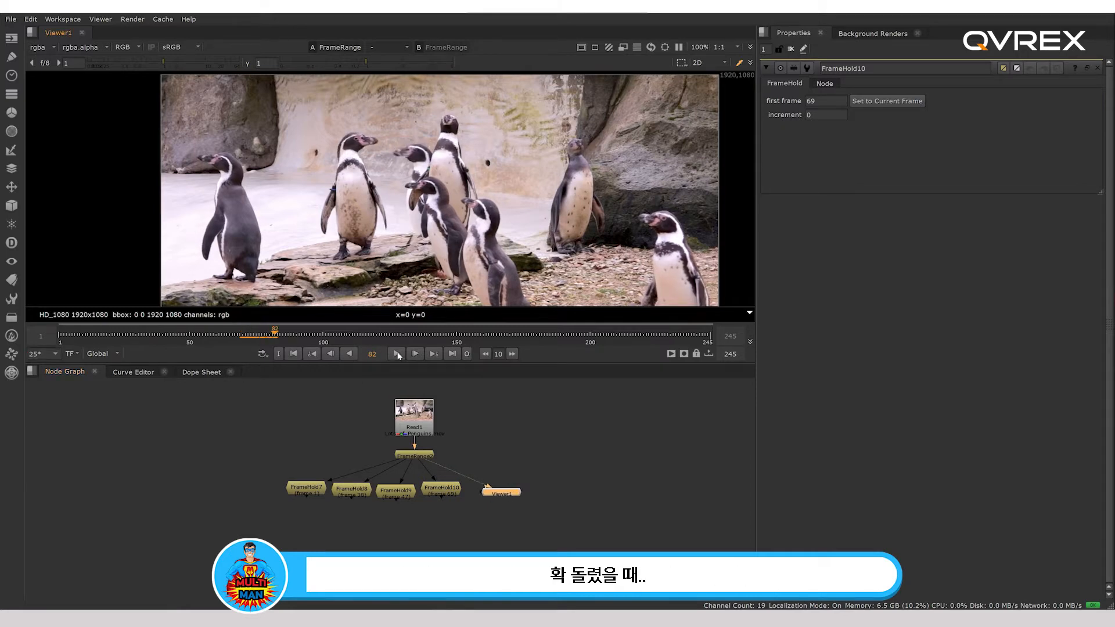
pyautogui.click(398, 355)
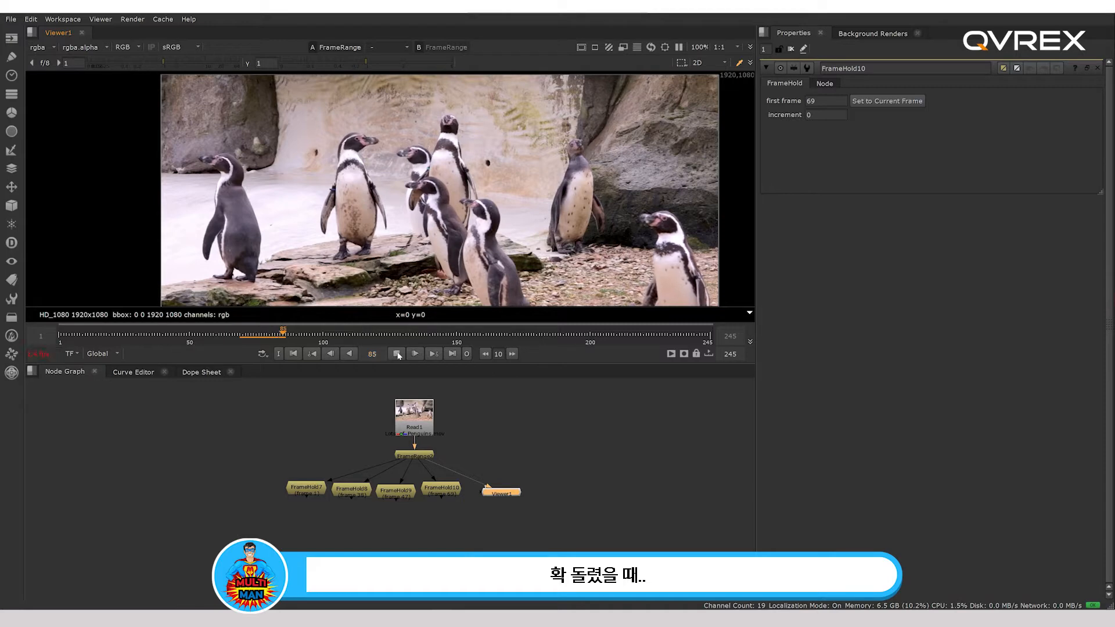
pyautogui.click(397, 355)
pyautogui.moveTo(292, 337); pyautogui.dragTo(289, 336)
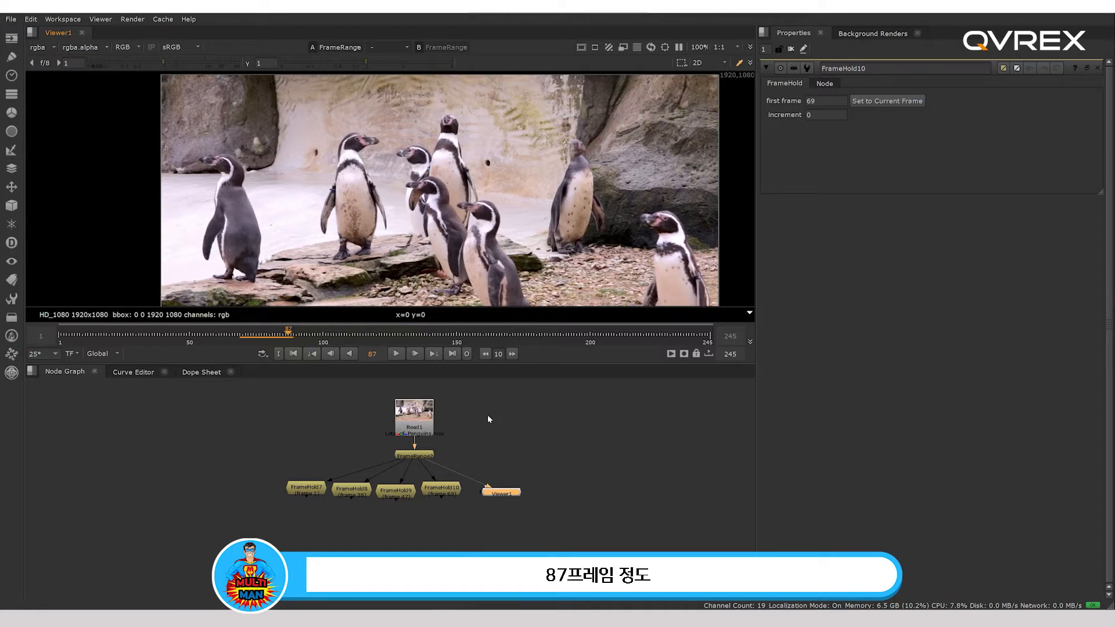
pyautogui.click(528, 437)
pyautogui.press('Tab')
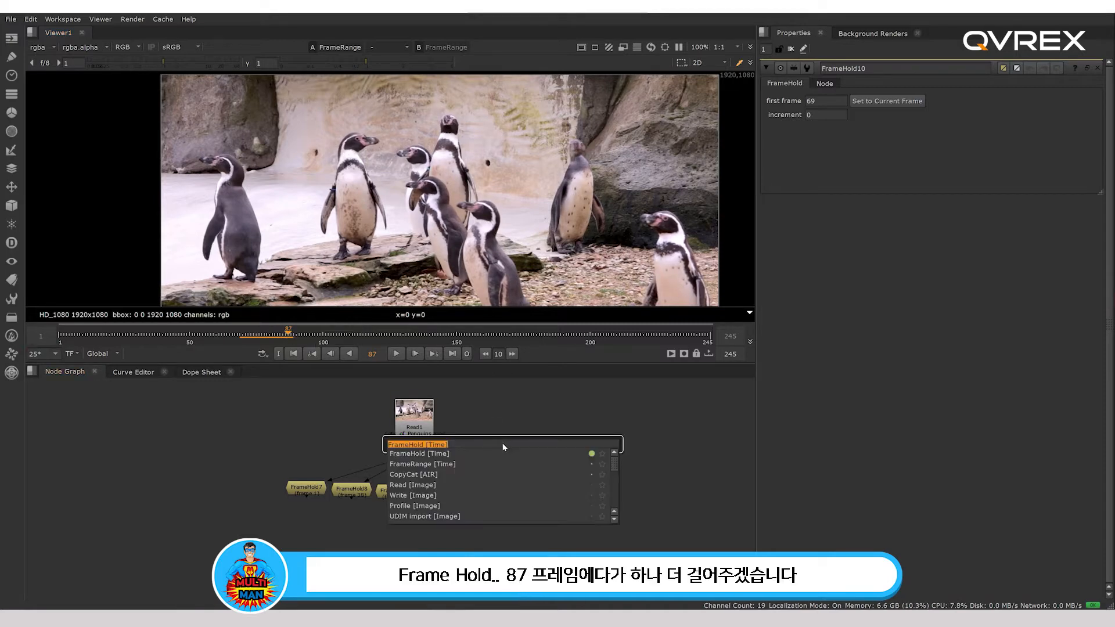
pyautogui.press('Return')
pyautogui.moveTo(536, 447); pyautogui.dragTo(496, 538)
# Move the Viewer node below the end of the FrameHold row and show the FrameRange output in it
pyautogui.click(495, 489)
pyautogui.moveTo(496, 490); pyautogui.dragTo(541, 533)
pyautogui.keyDown('ctrl'); pyautogui.keyDown('shift'); pyautogui.click(422, 429); pyautogui.keyUp('shift'); pyautogui.keyUp('ctrl')
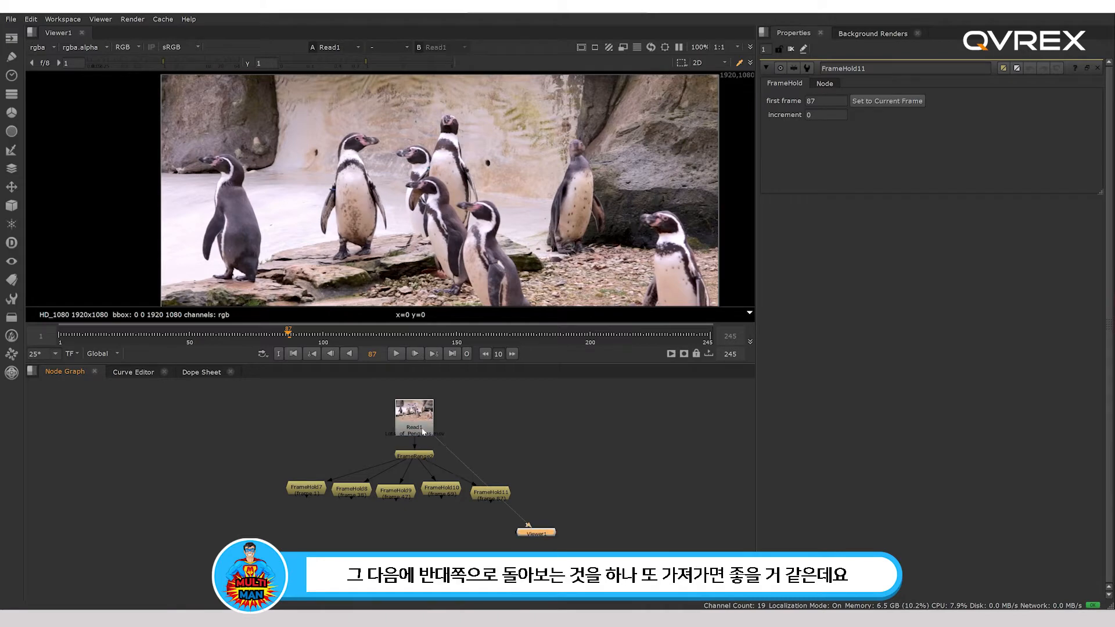
pyautogui.keyDown('ctrl'); pyautogui.keyDown('shift'); pyautogui.click(423, 457); pyautogui.keyUp('shift'); pyautogui.keyUp('ctrl')
# Add a FrameHold node at frame 154 under the FrameRange node, at the end of the FrameHold row, with the Viewer below it
pyautogui.click(395, 354)
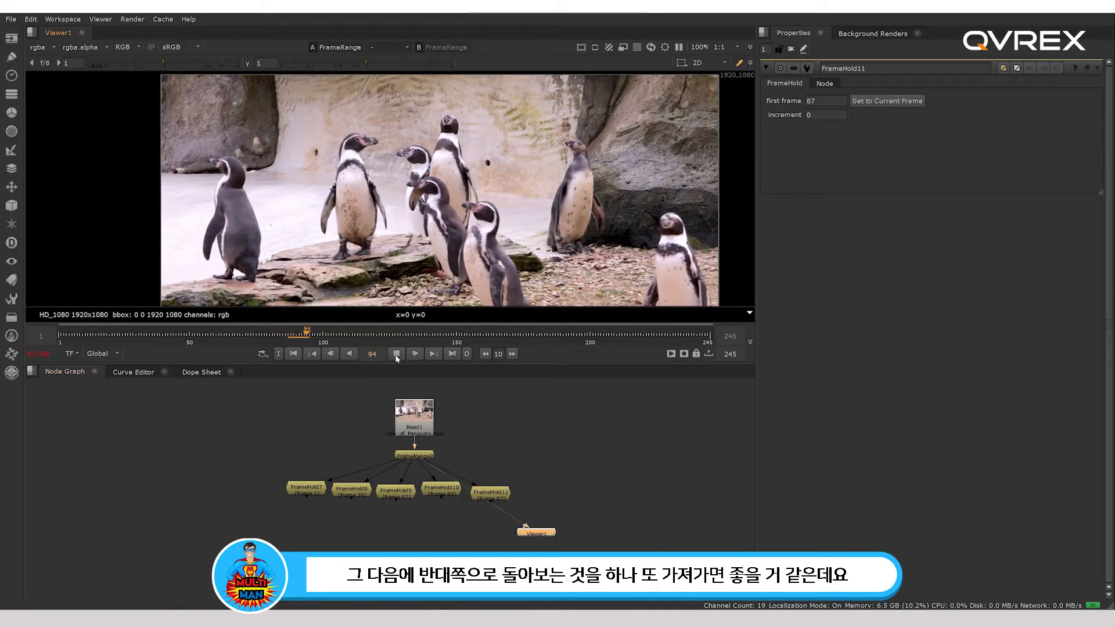
pyautogui.click(395, 354)
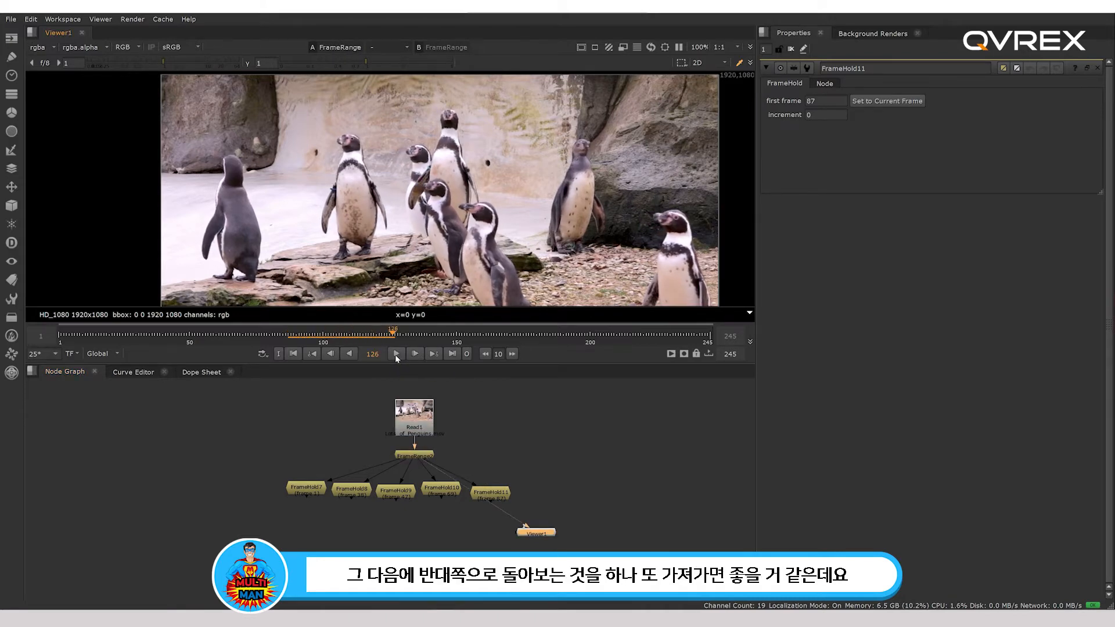
pyautogui.click(396, 353)
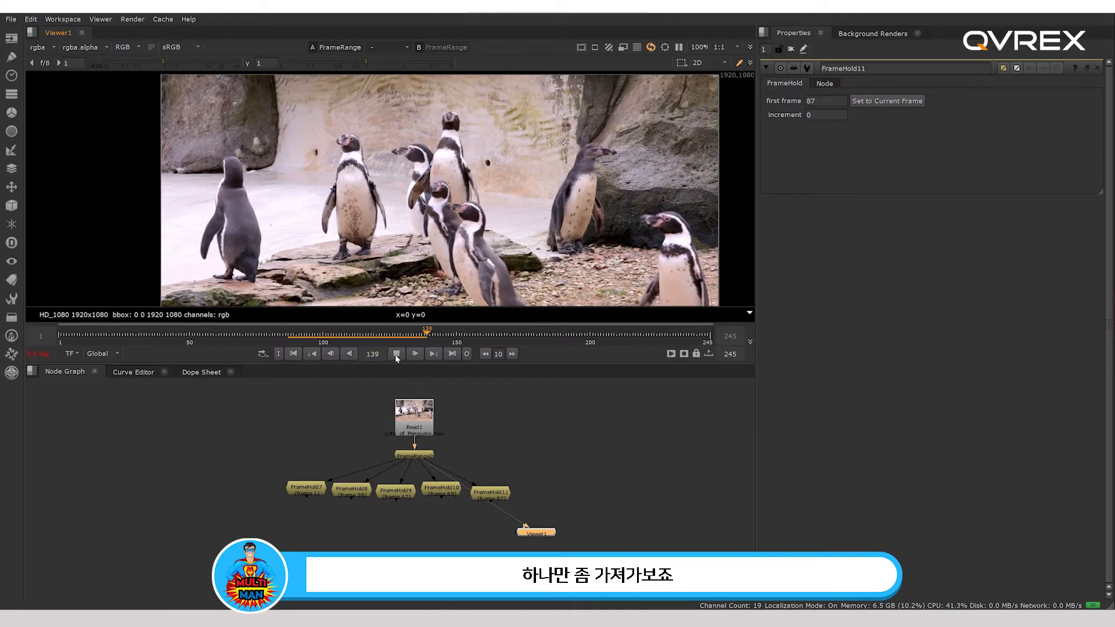
pyautogui.click(396, 353)
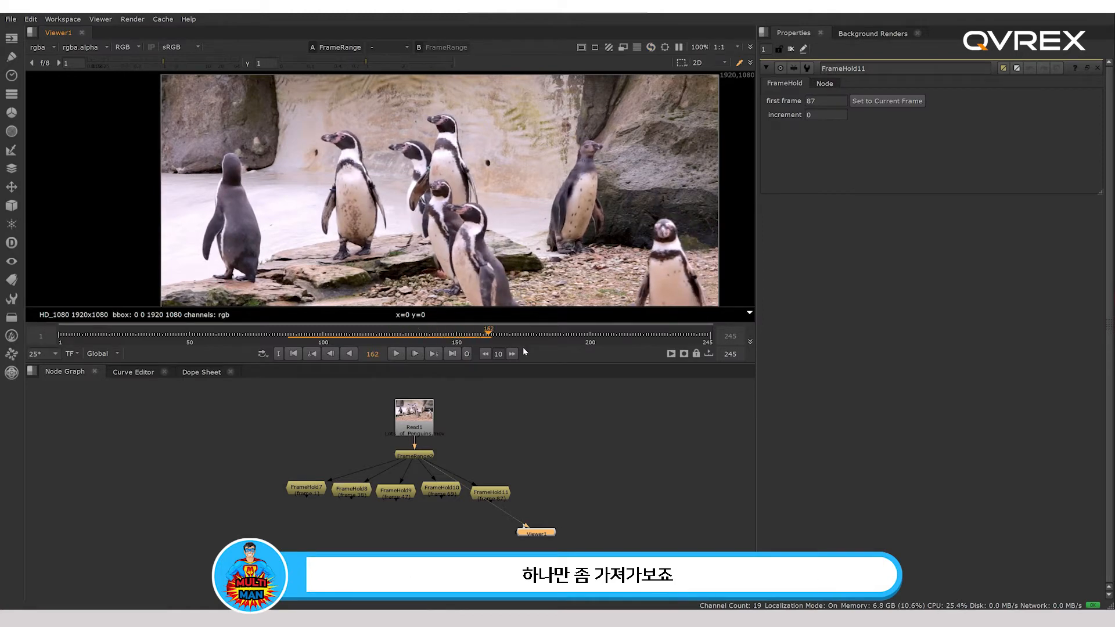
pyautogui.click(468, 335)
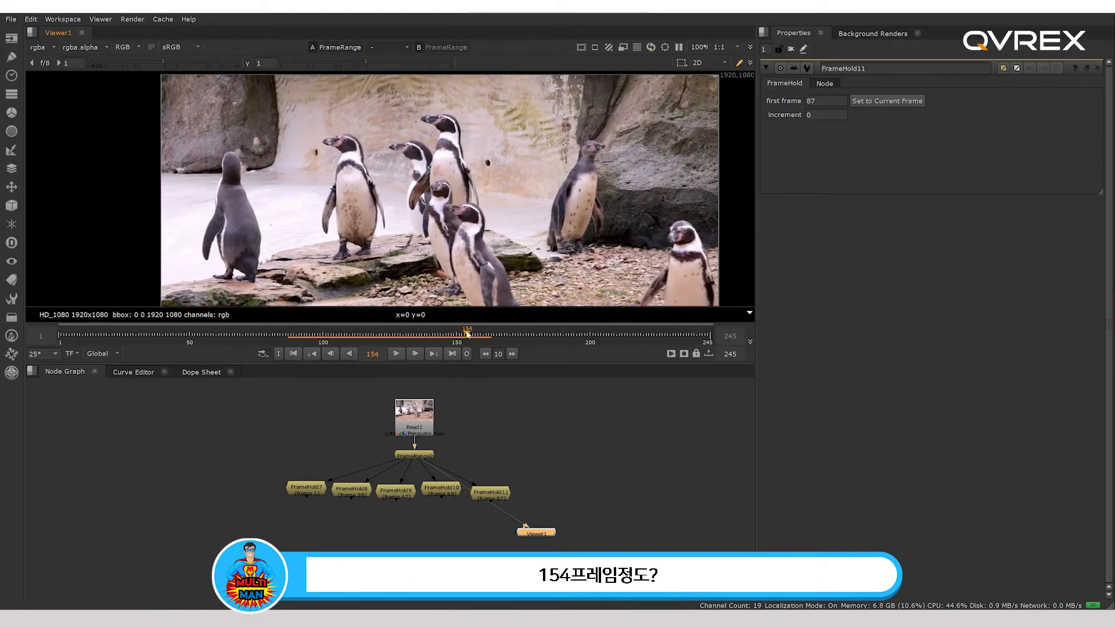
pyautogui.moveTo(541, 532); pyautogui.dragTo(586, 484)
pyautogui.click(534, 454)
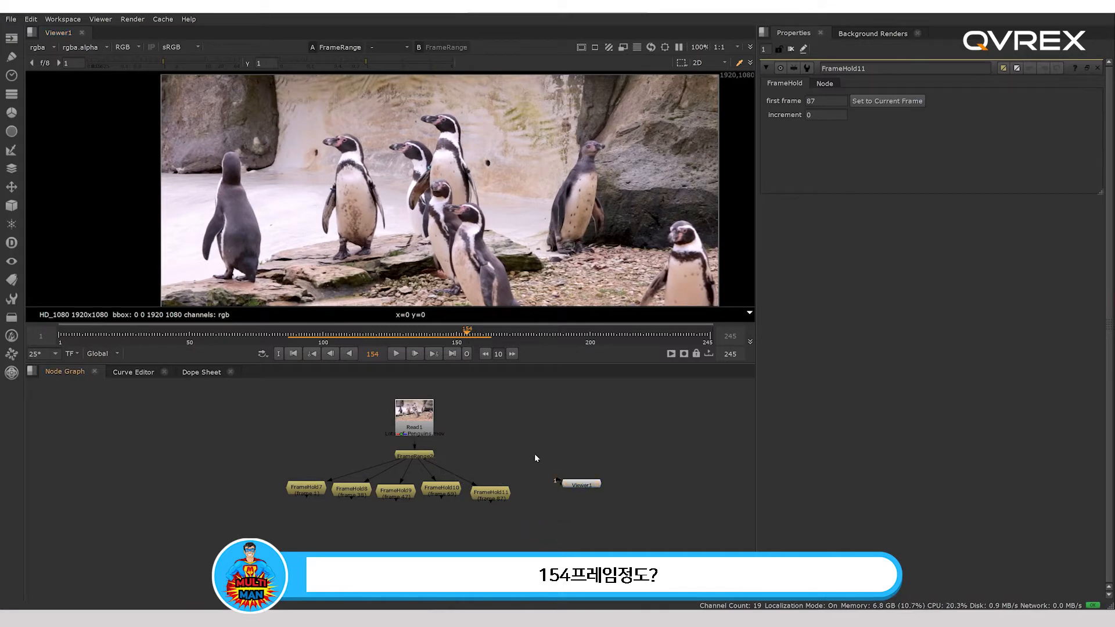
pyautogui.press('Tab')
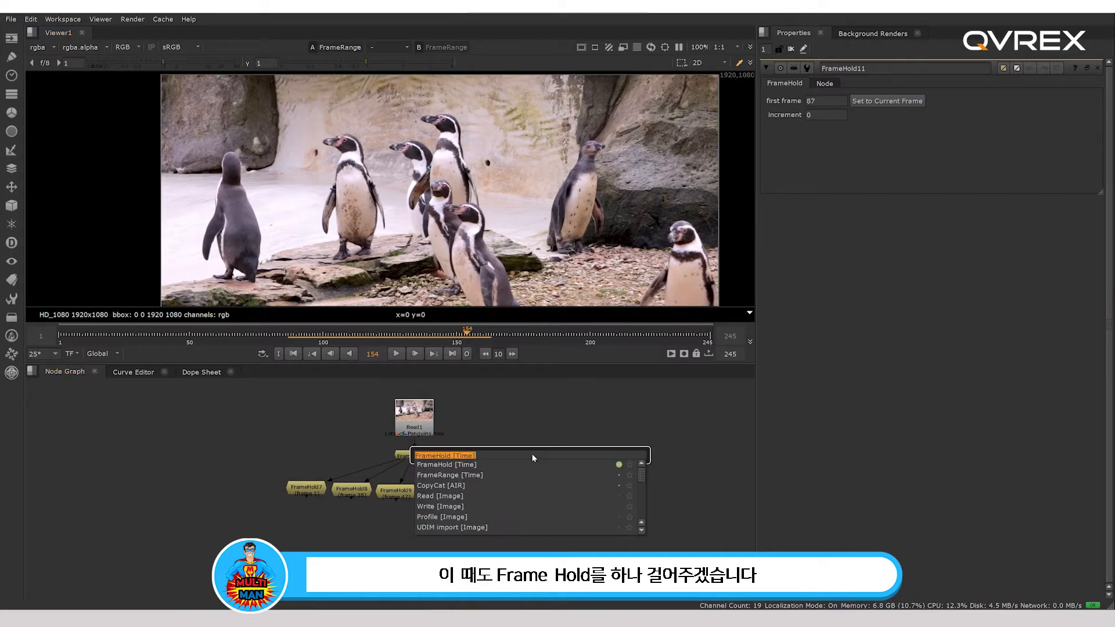
pyautogui.press('Return')
pyautogui.moveTo(531, 456); pyautogui.dragTo(569, 535)
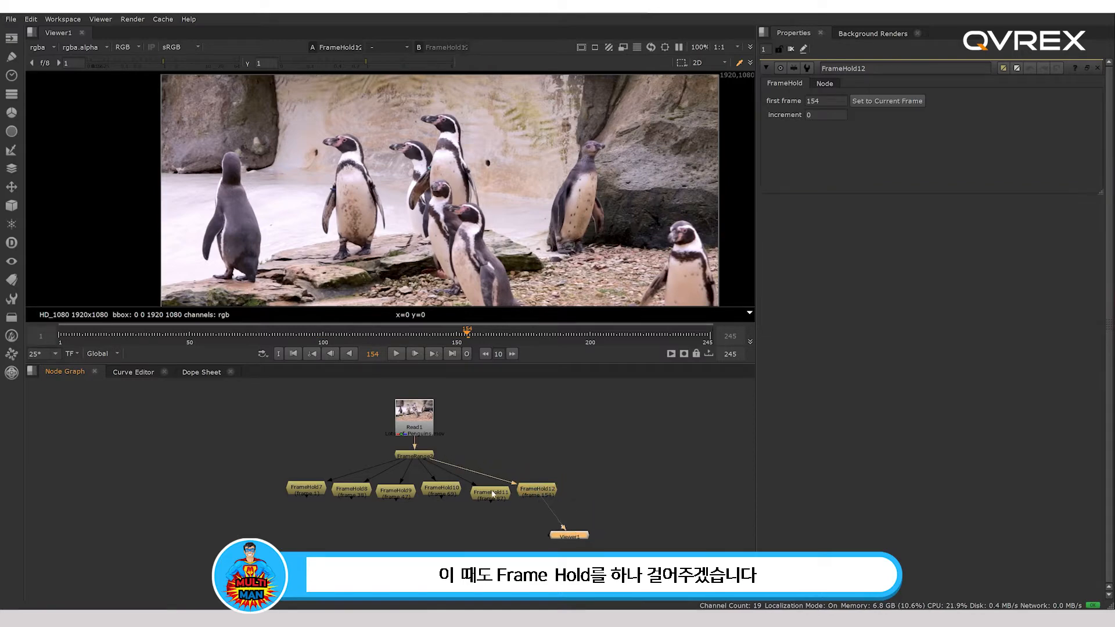
# Select all six FrameHold nodes together and shift the row slightly downward
pyautogui.click(493, 491)
pyautogui.moveTo(259, 458); pyautogui.dragTo(641, 549)
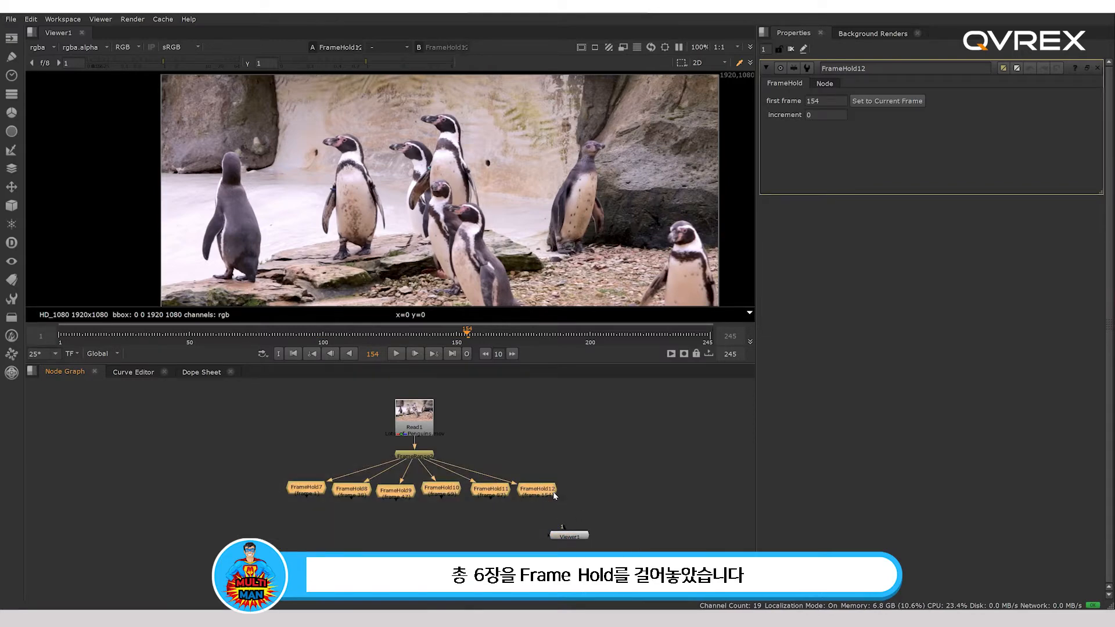
pyautogui.moveTo(550, 494); pyautogui.dragTo(548, 498)
pyautogui.click(452, 498)
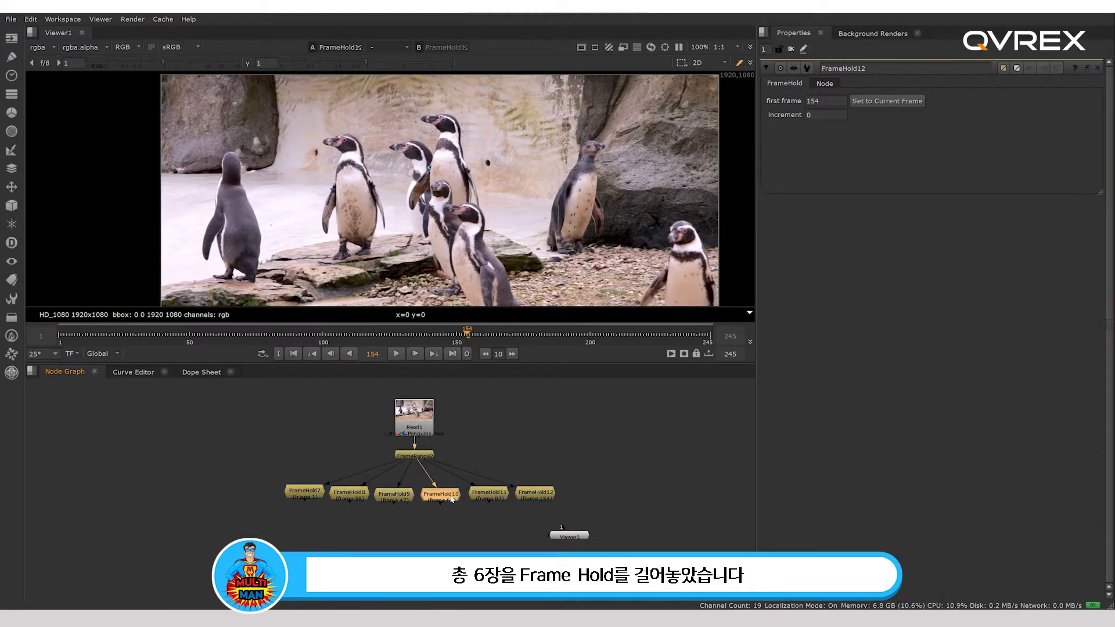
pyautogui.click(528, 514)
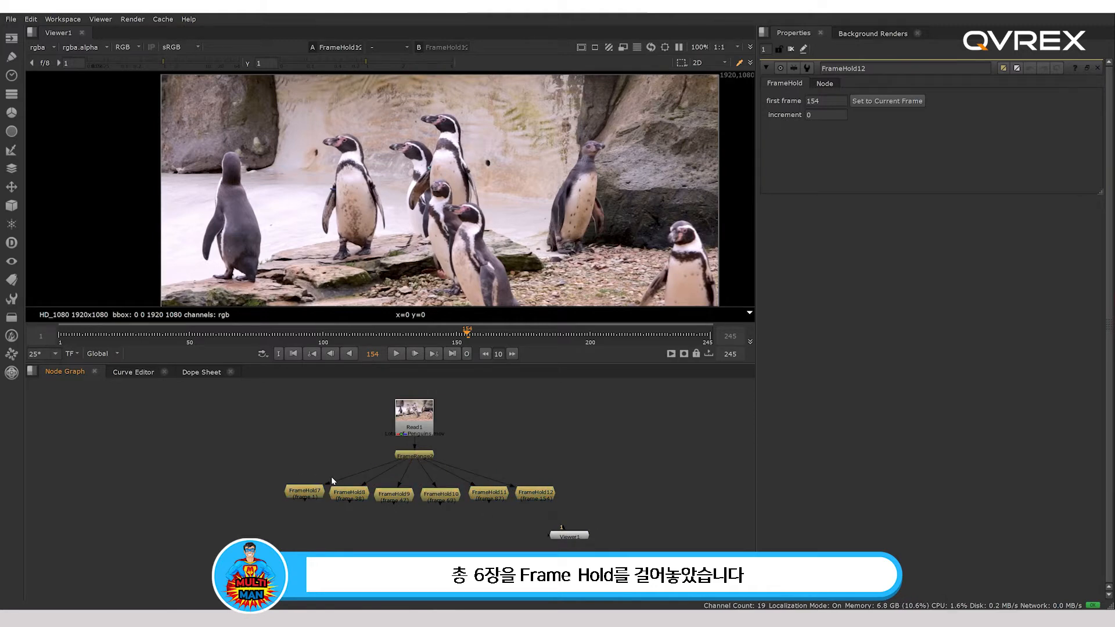
# Show each of the six FrameHold nodes in the Viewer in order, from frame 1 to frame 154, and compare the penguin poses
pyautogui.click(317, 496)
pyautogui.press('1')
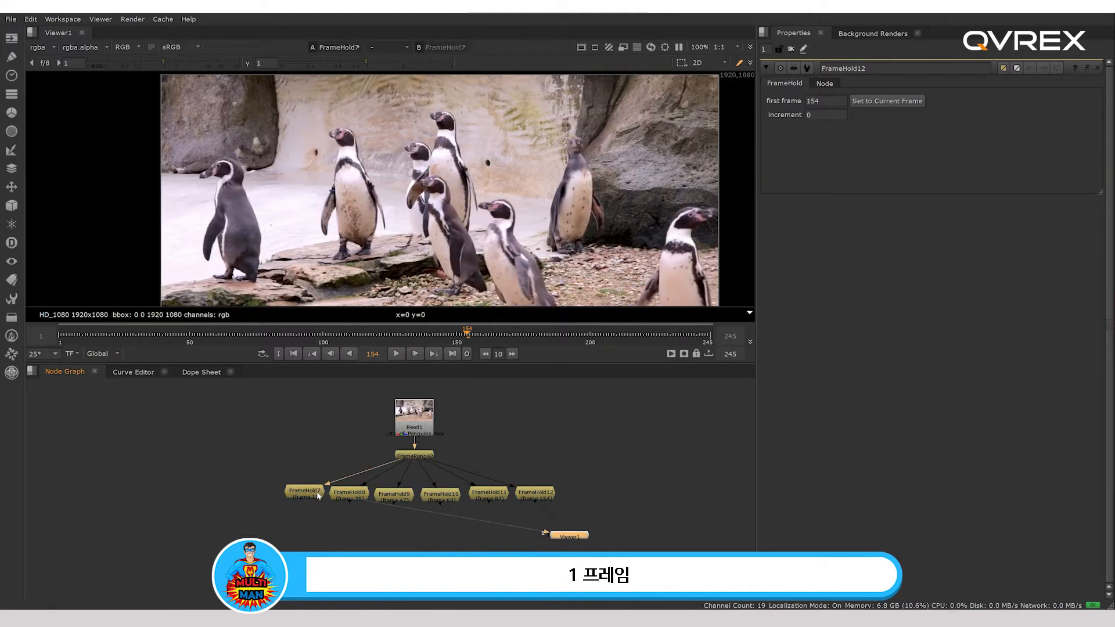
pyautogui.click(350, 496)
pyautogui.press('1')
pyautogui.click(396, 496)
pyautogui.press('1')
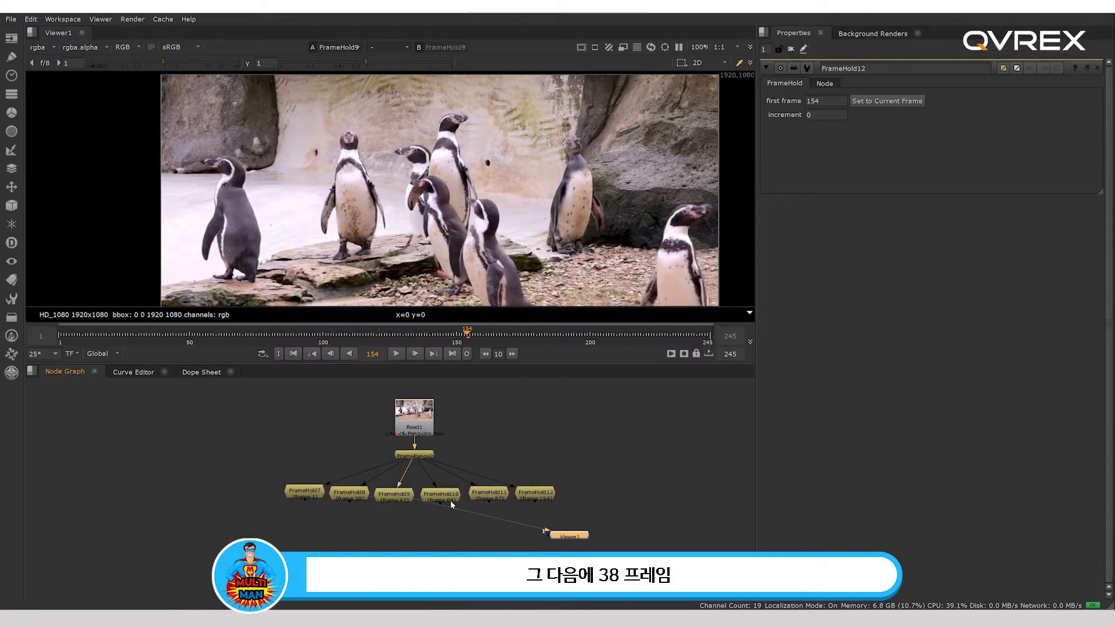
pyautogui.click(451, 498)
pyautogui.press('1')
pyautogui.click(493, 497)
pyautogui.press('1')
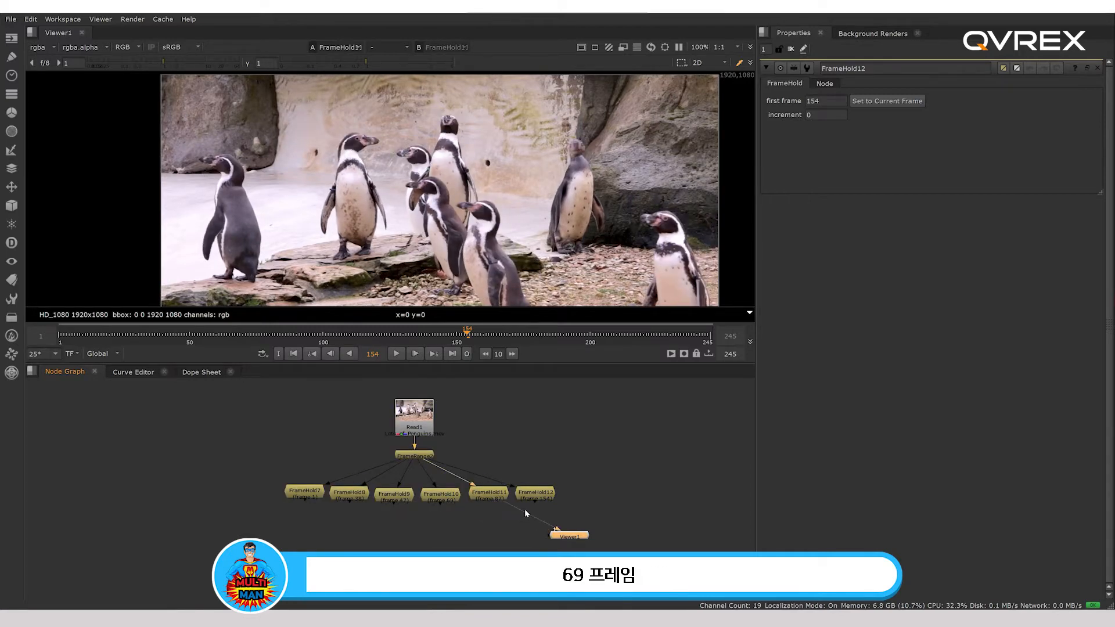
pyautogui.click(536, 494)
pyautogui.press('1')
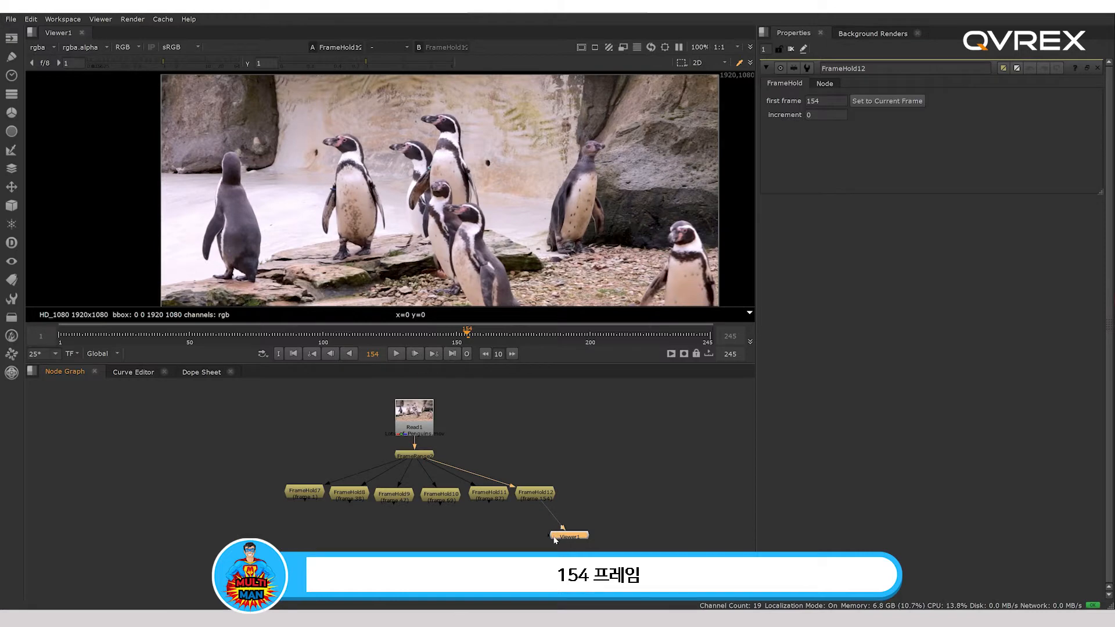
# Move the Viewer node below the middle of the FrameHold row and nudge the individual FrameHold nodes into line
pyautogui.moveTo(560, 533); pyautogui.dragTo(421, 560)
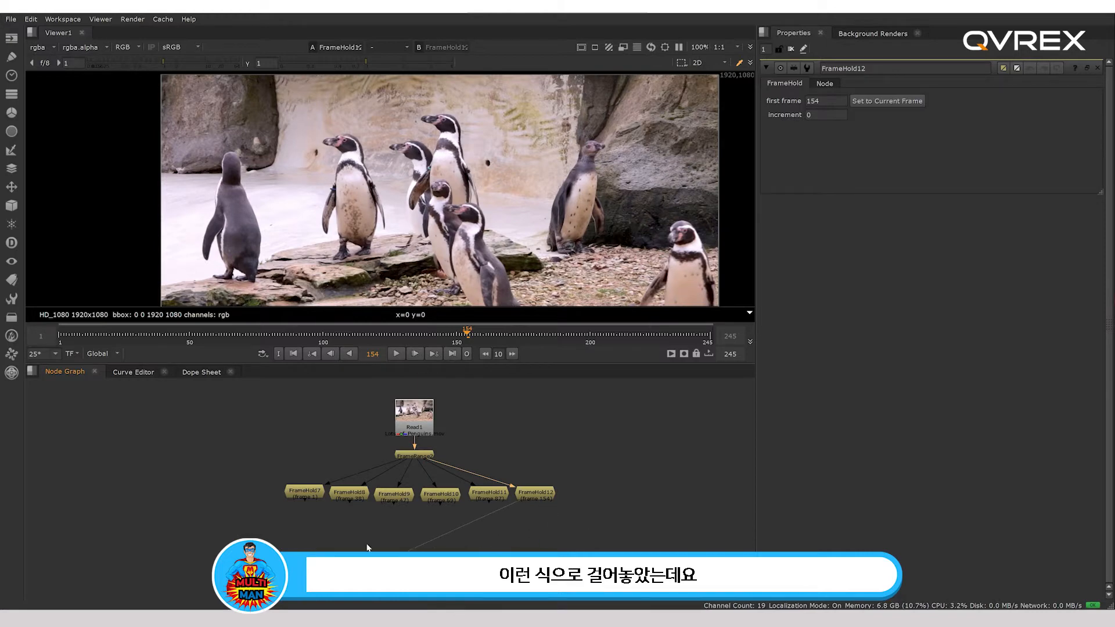
pyautogui.click(398, 499)
pyautogui.click(434, 495)
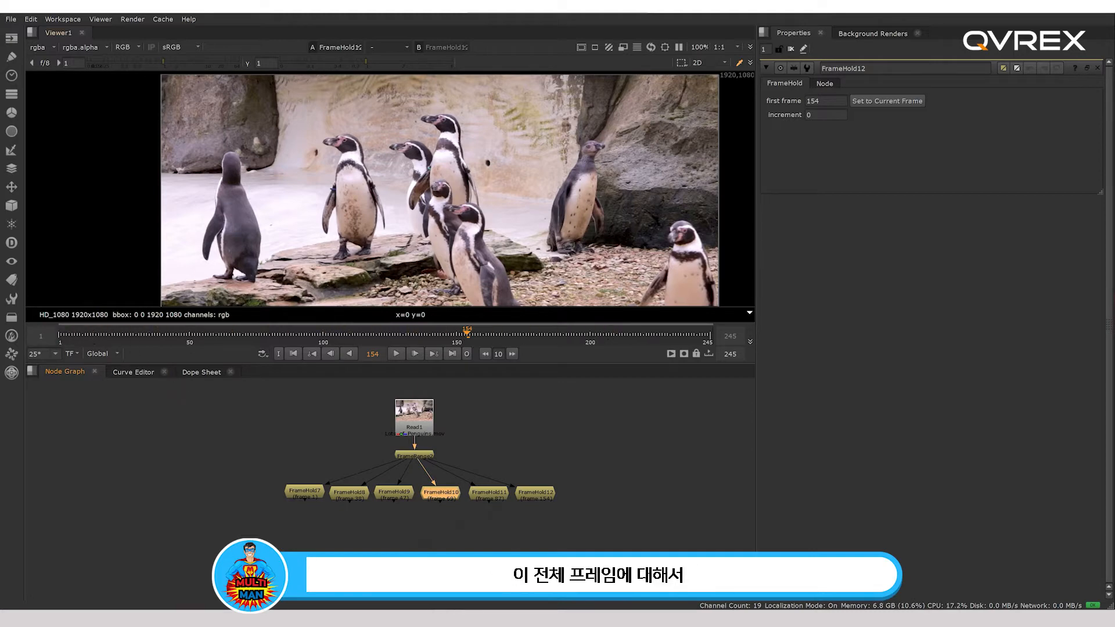
pyautogui.click(394, 496)
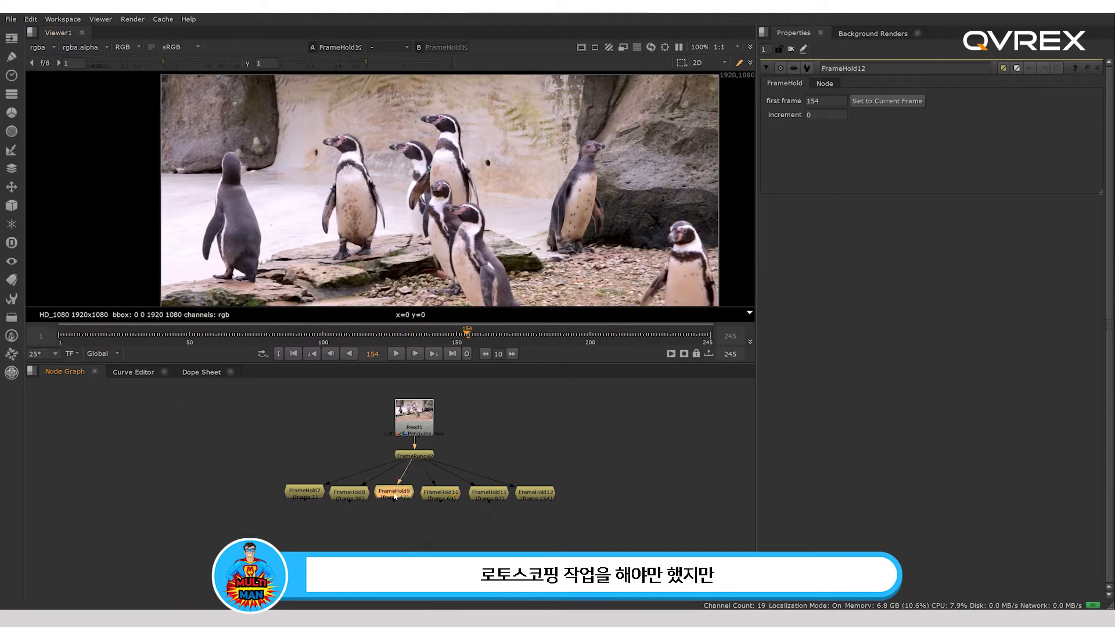
pyautogui.click(349, 498)
pyautogui.click(301, 494)
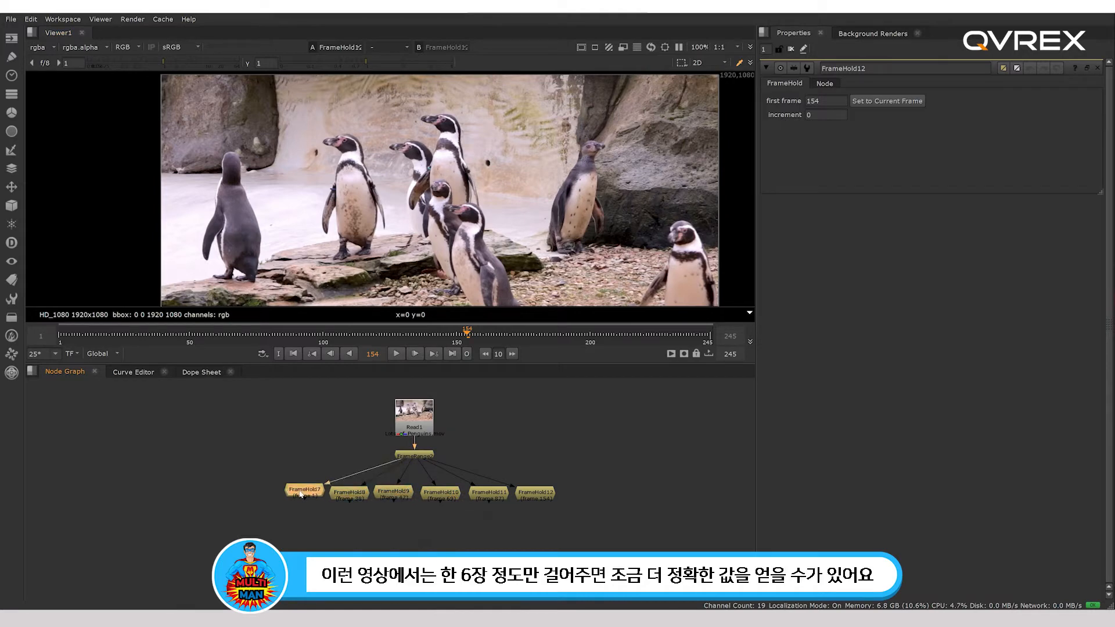
pyautogui.click(343, 494)
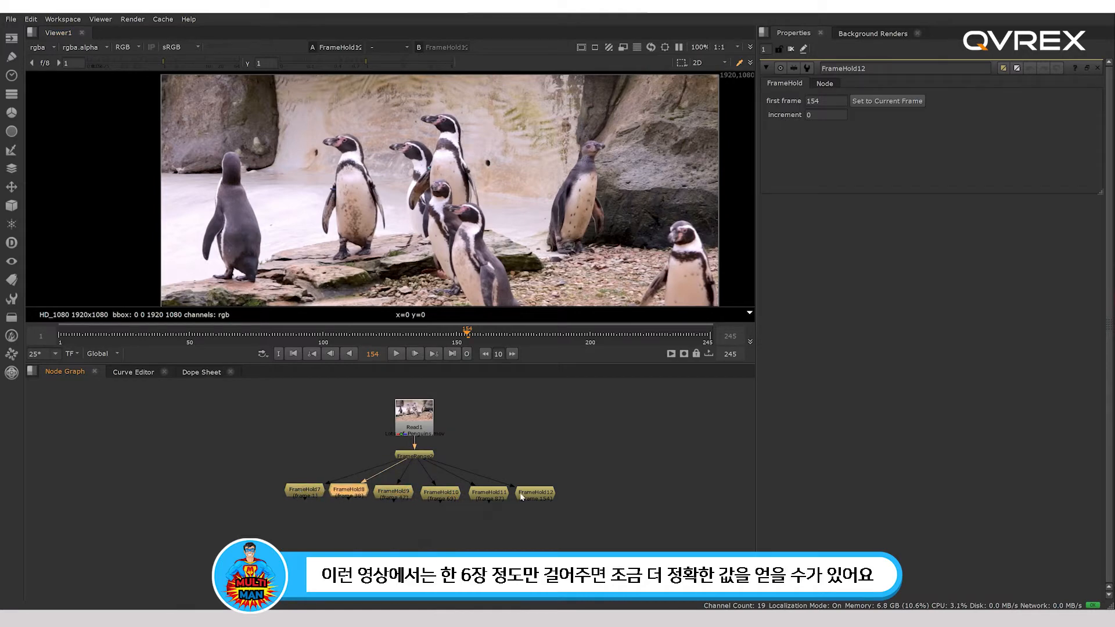
pyautogui.click(541, 494)
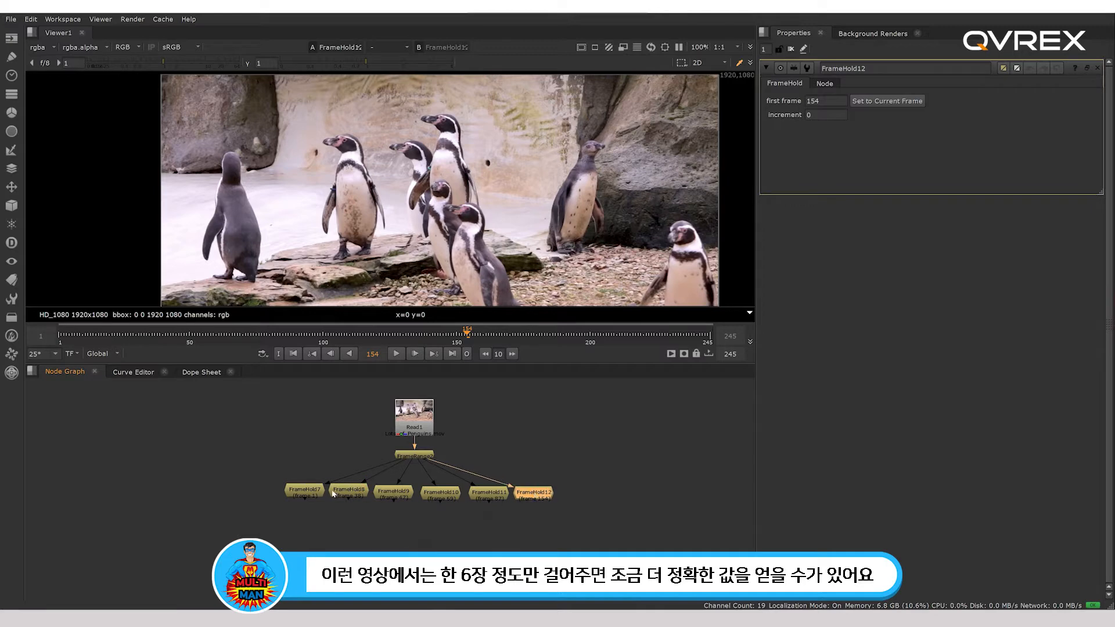
# Add a Roto node under the frame 1 FrameHold, with the Viewer node placed below that branch
pyautogui.click(303, 492)
pyautogui.press('1')
pyautogui.moveTo(372, 583); pyautogui.dragTo(294, 583)
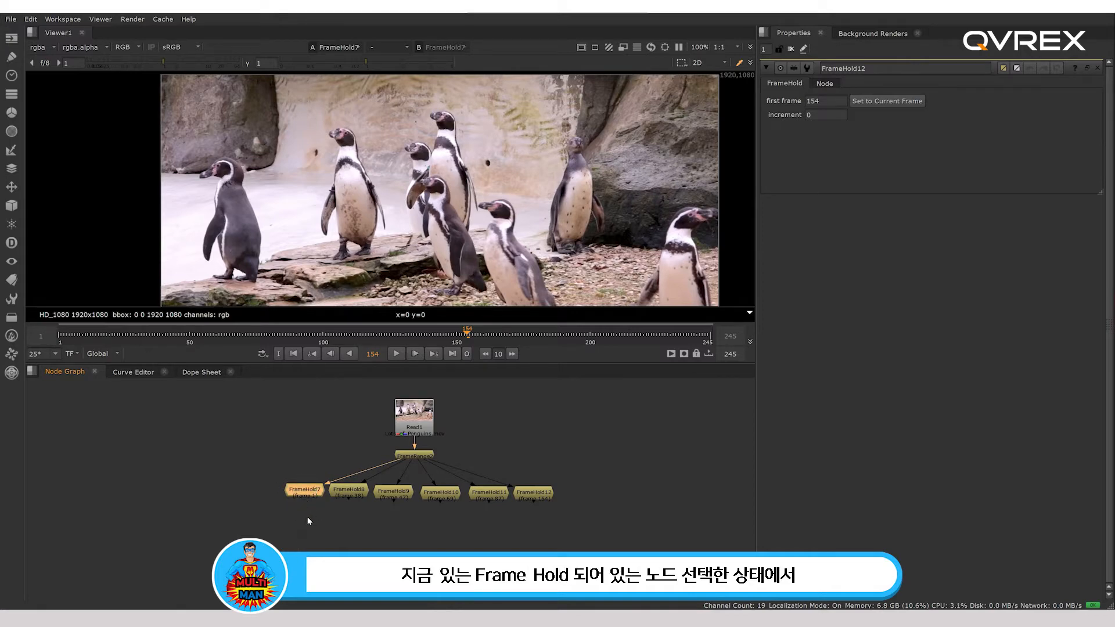
pyautogui.press('Tab')
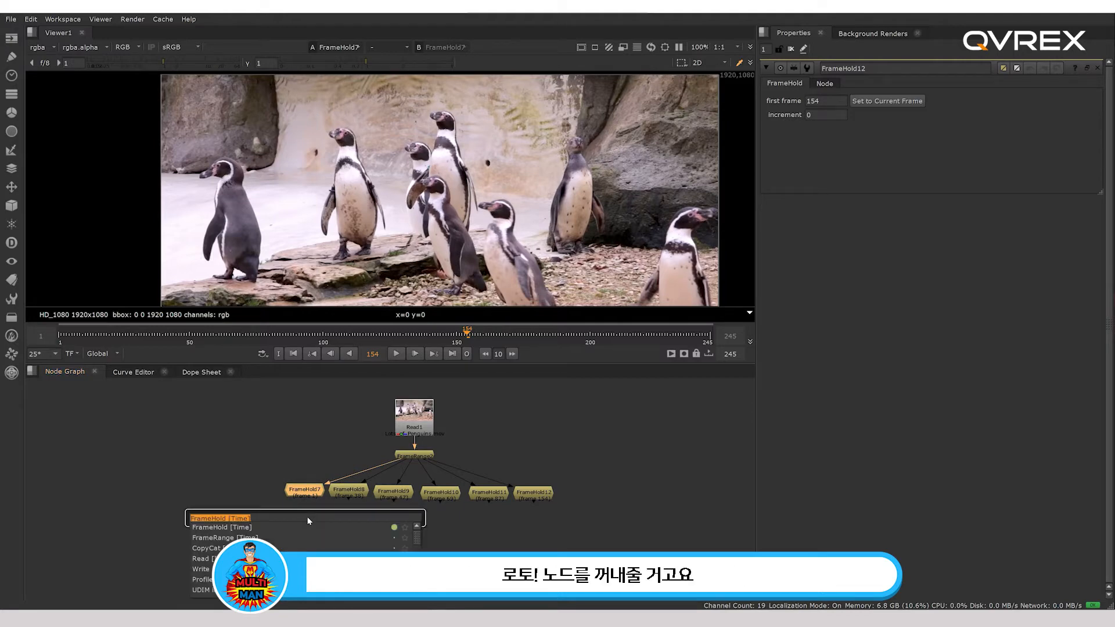
pyautogui.write('roto')
pyautogui.press('Return')
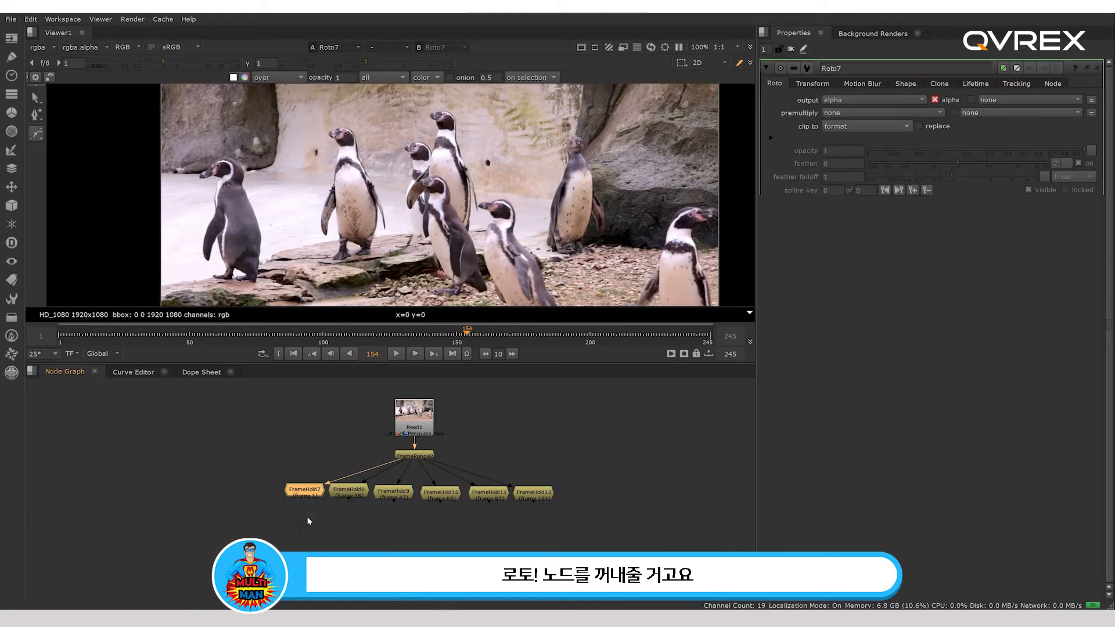
pyautogui.moveTo(308, 510); pyautogui.dragTo(307, 520)
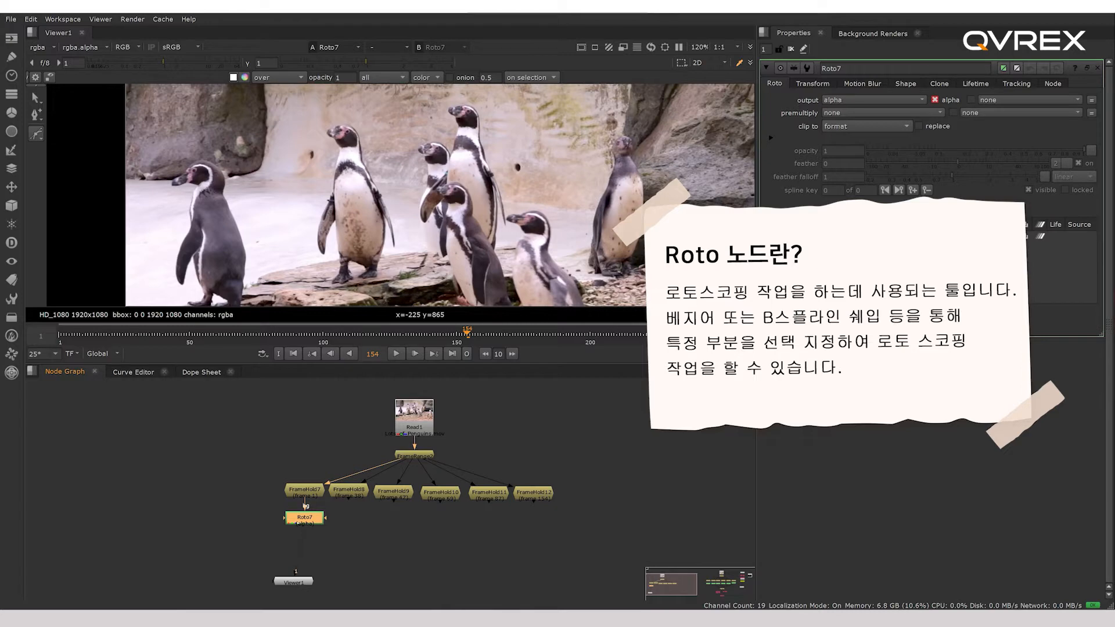
# Choose the Bezier shape tool, place a trial point beside the second penguin from the left, and undo it
pyautogui.click(36, 134)
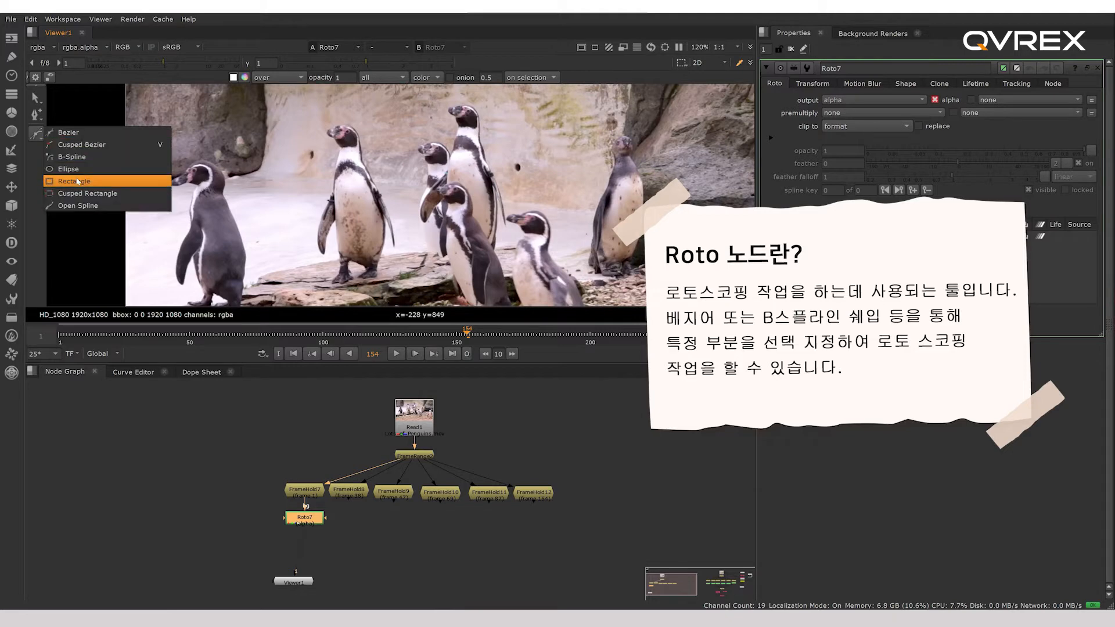
pyautogui.click(69, 132)
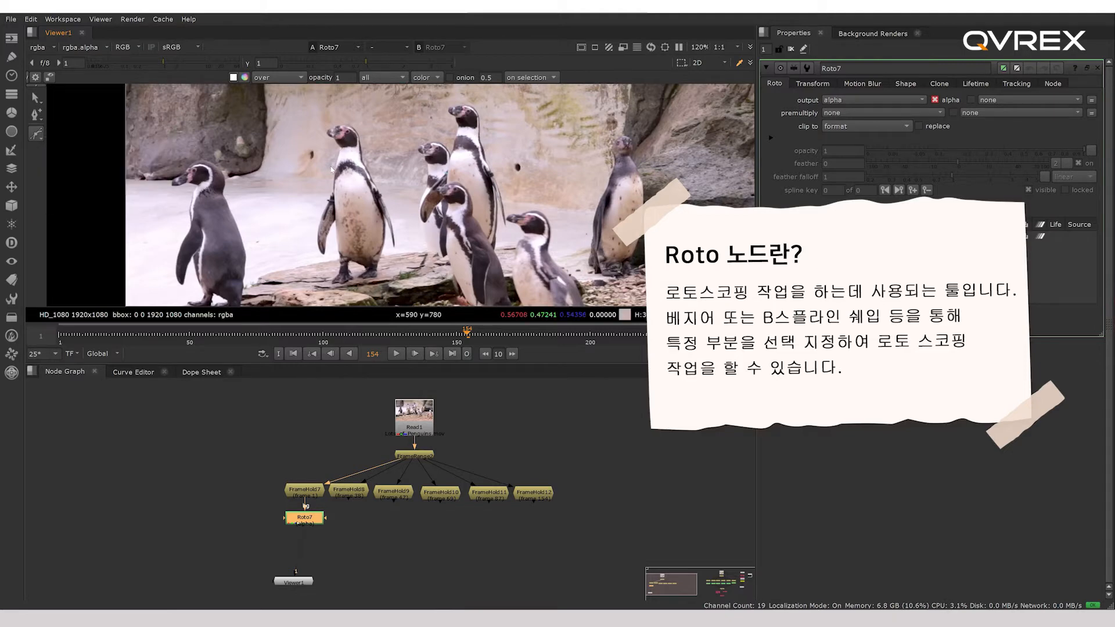
pyautogui.click(359, 161)
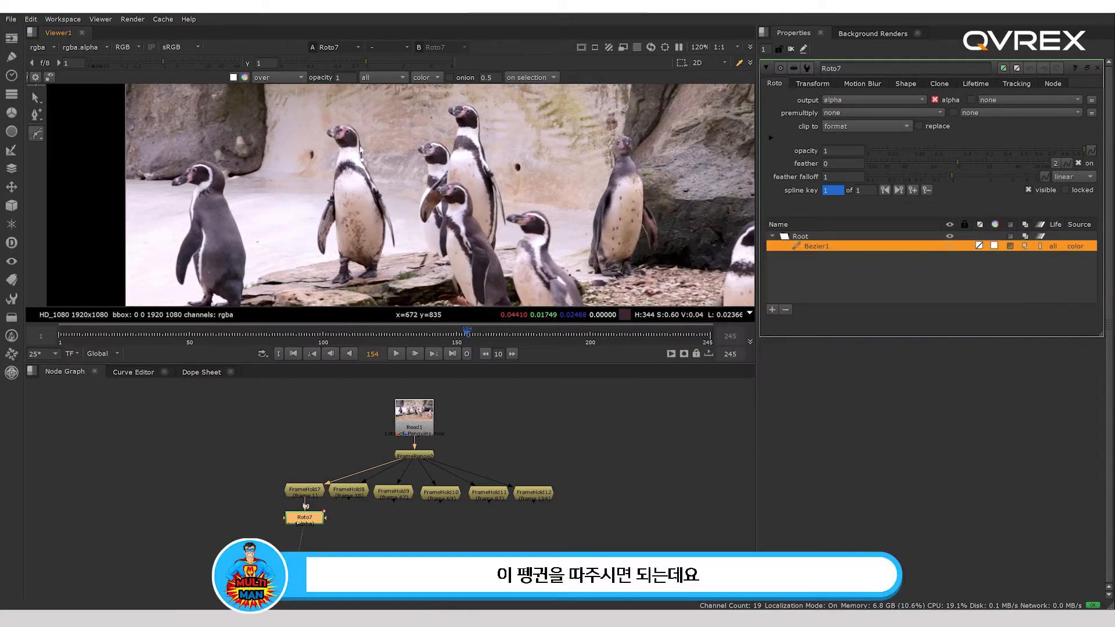
pyautogui.hotkey('ctrl', 'z')
# Maximize the Viewer pane and frame the penguin group closely enough to trace the second penguin from the left
pyautogui.scroll(3, 361, 166)
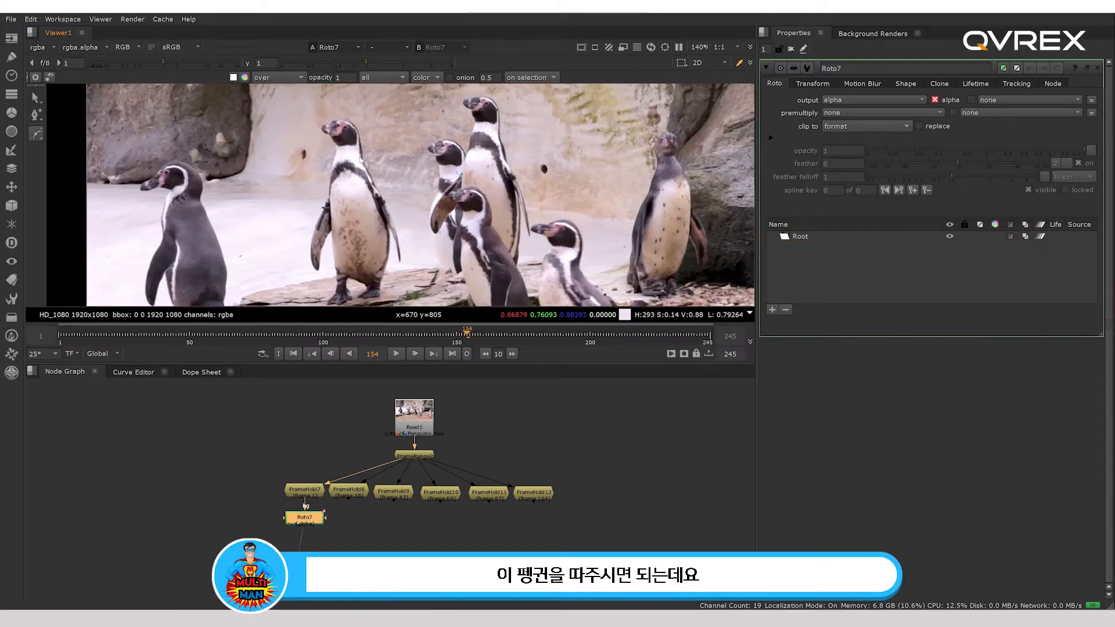
pyautogui.press('space')
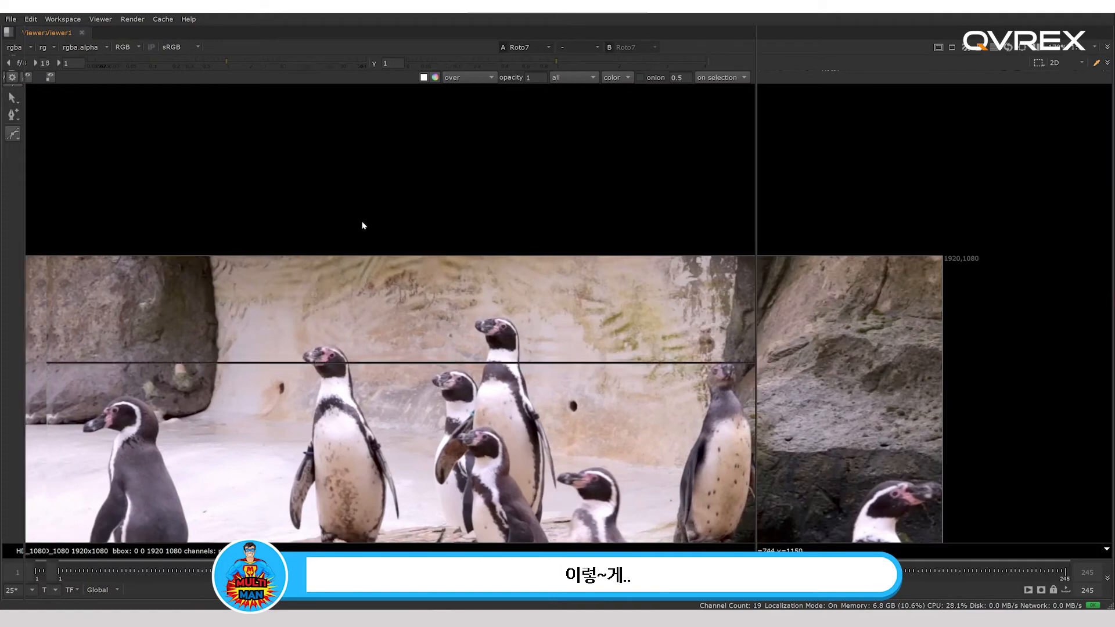
pyautogui.press('space')
pyautogui.press('space')
pyautogui.press('space')
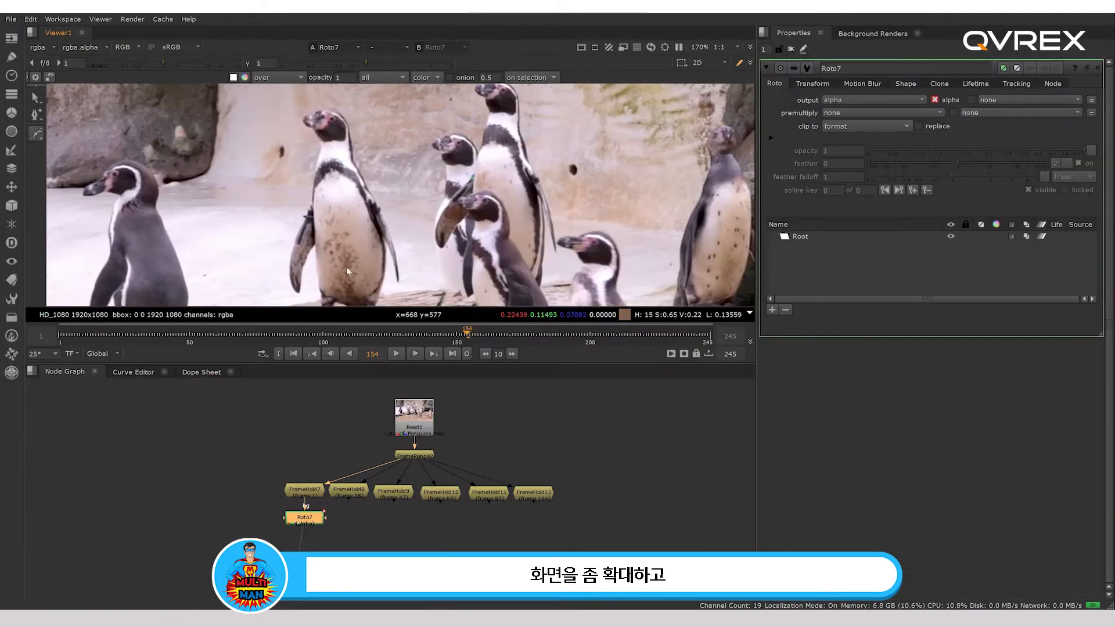
pyautogui.press('space')
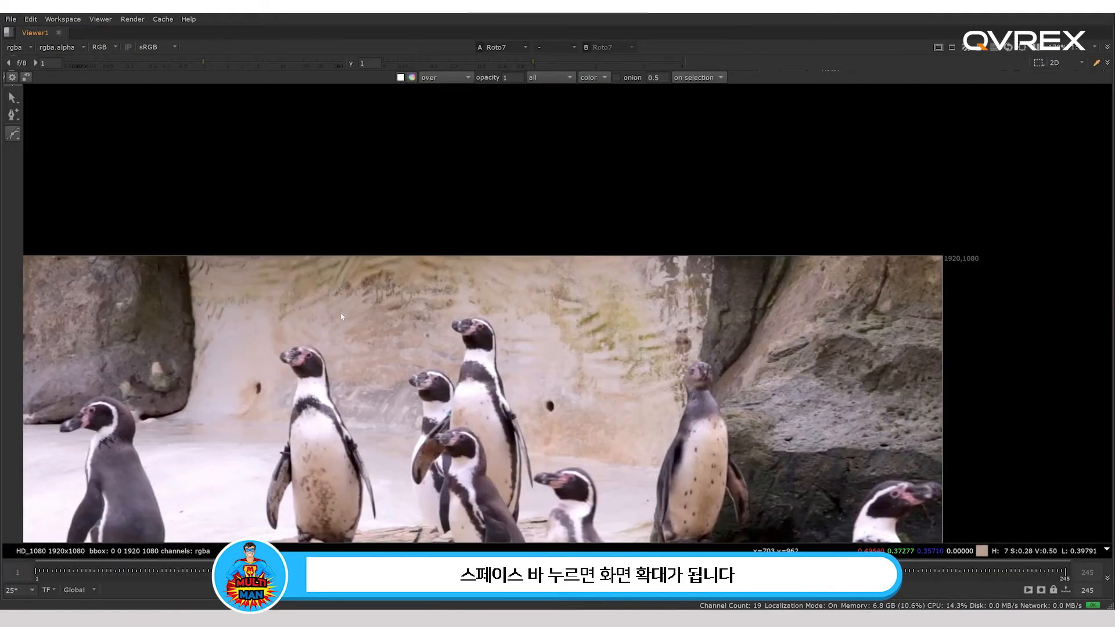
pyautogui.keyDown('alt'); pyautogui.moveTo(352, 315); pyautogui.dragTo(344, 262); pyautogui.keyUp('alt')
pyautogui.scroll(4, 344, 263)
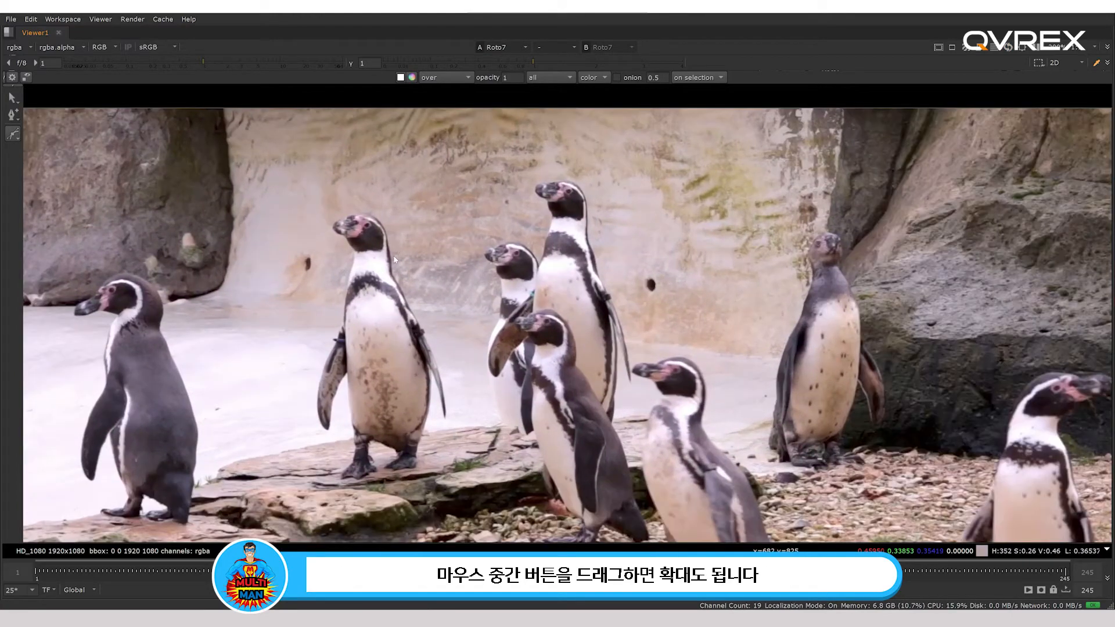
pyautogui.moveTo(405, 260); pyautogui.dragTo(442, 233, button='middle')
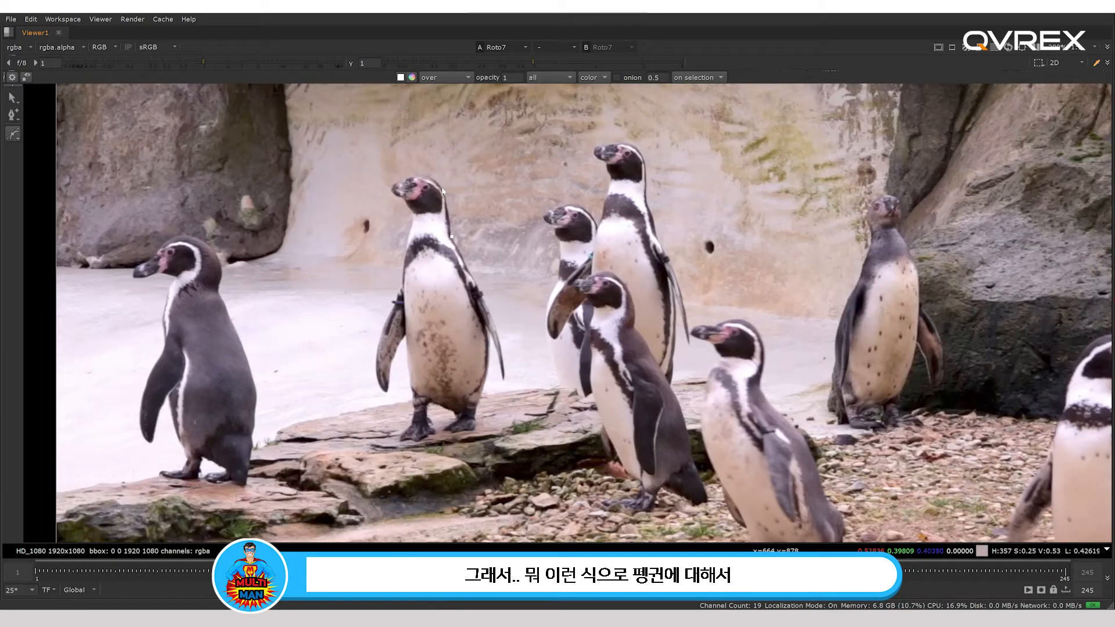
# Try a curved Bezier segment and then a straight one beside the second penguin's head, and undo both
pyautogui.moveTo(441, 187); pyautogui.dragTo(434, 182)
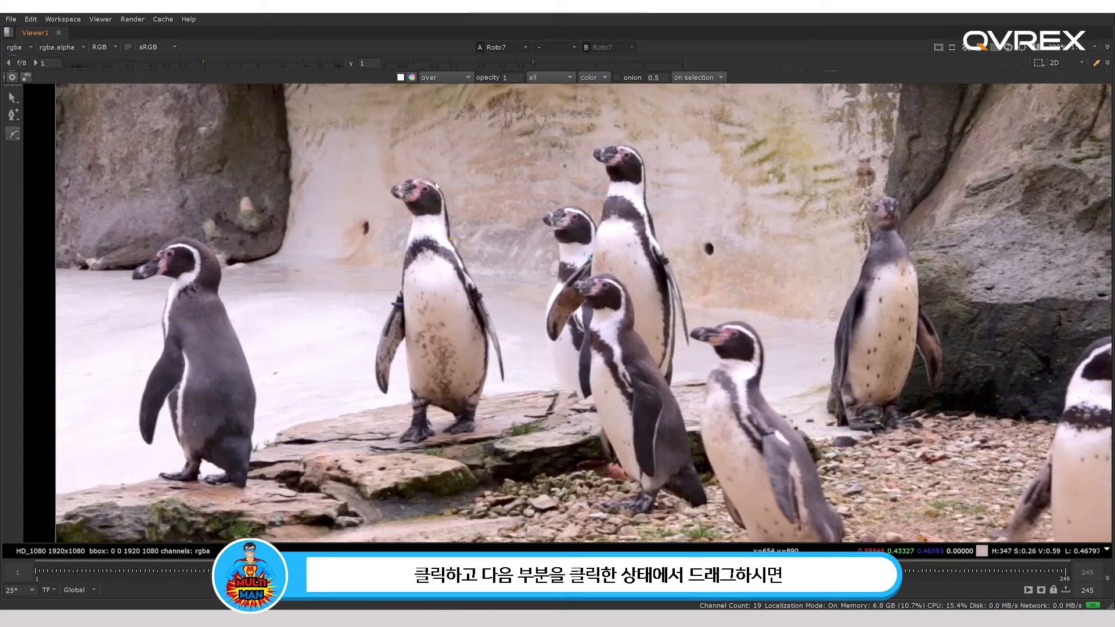
pyautogui.moveTo(438, 184); pyautogui.dragTo(431, 178)
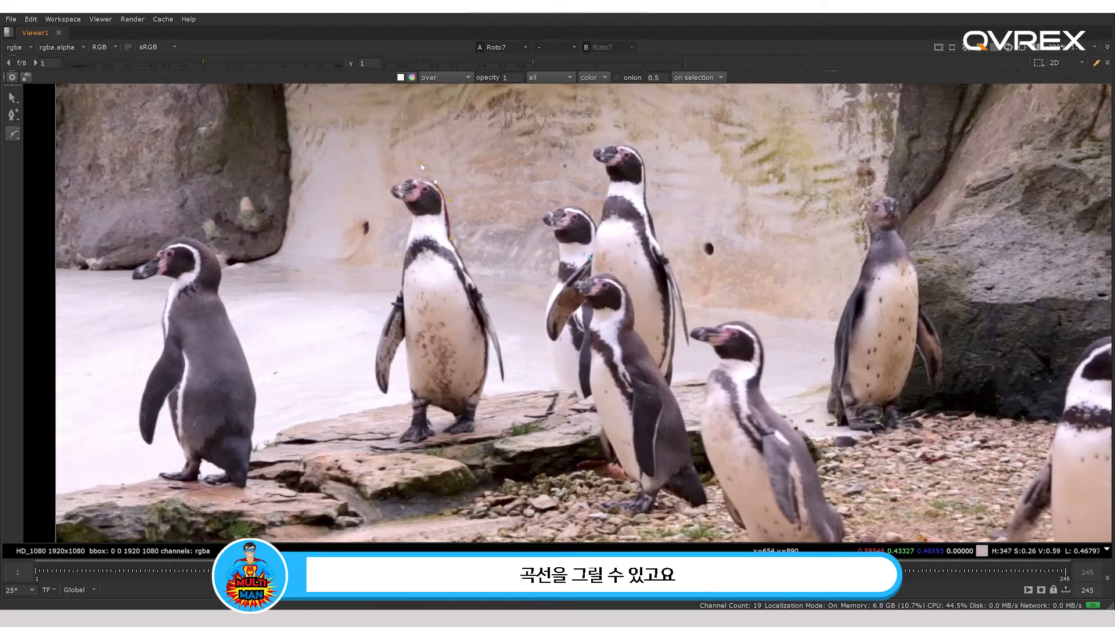
pyautogui.hotkey('ctrl', 'z')
pyautogui.click(460, 181)
pyautogui.click(525, 167)
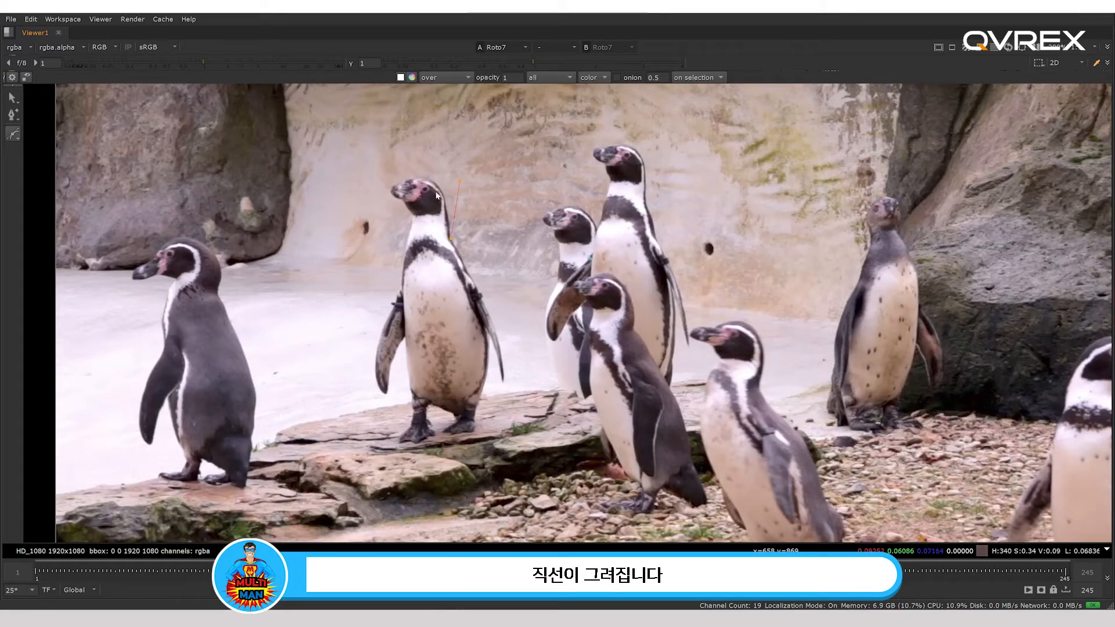
pyautogui.hotkey('ctrl', 'z')
pyautogui.hotkey('ctrl', 'z')
# Draw a curved Bezier segment along the back of the second penguin's head and adjust its handle at the crown
pyautogui.moveTo(439, 185); pyautogui.dragTo(450, 192)
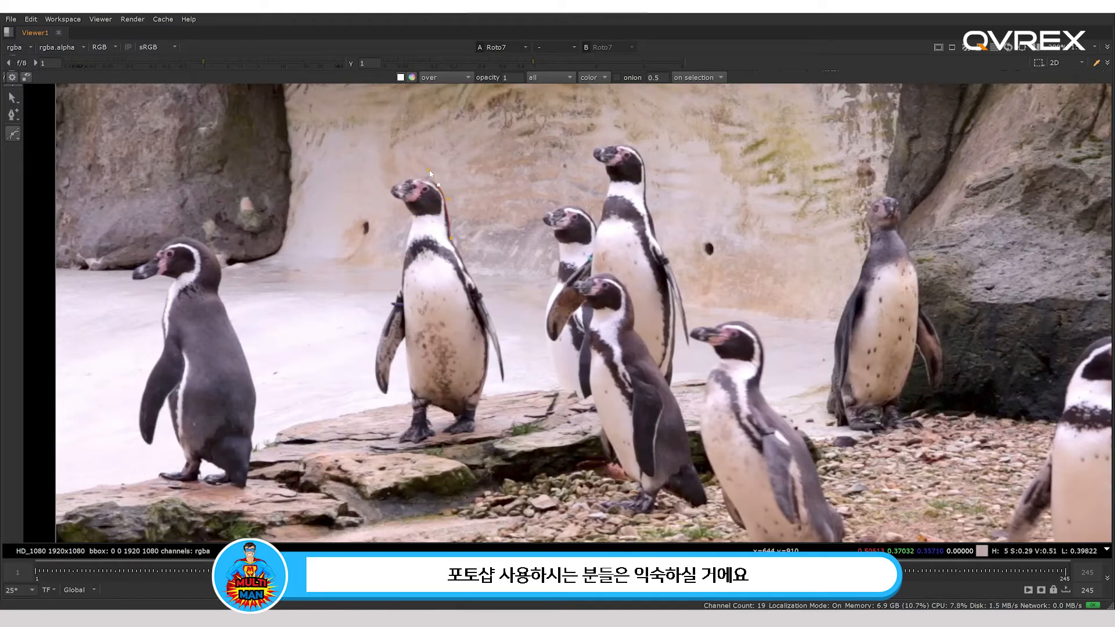
pyautogui.moveTo(422, 175); pyautogui.dragTo(426, 171)
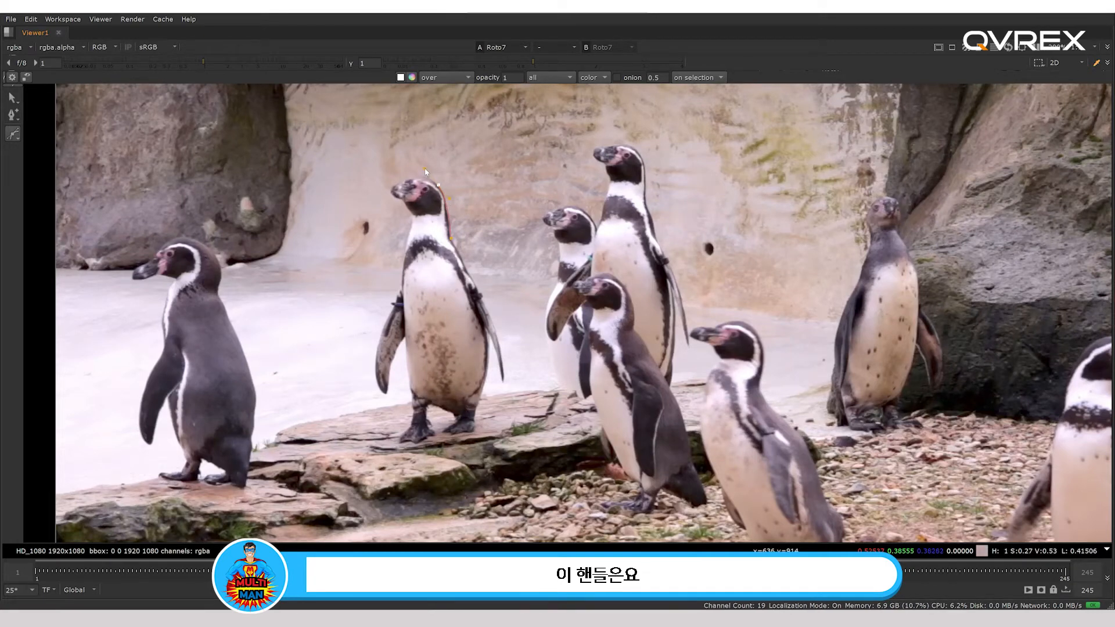
pyautogui.keyDown('alt'); pyautogui.moveTo(424, 169); pyautogui.dragTo(419, 182); pyautogui.keyUp('alt')
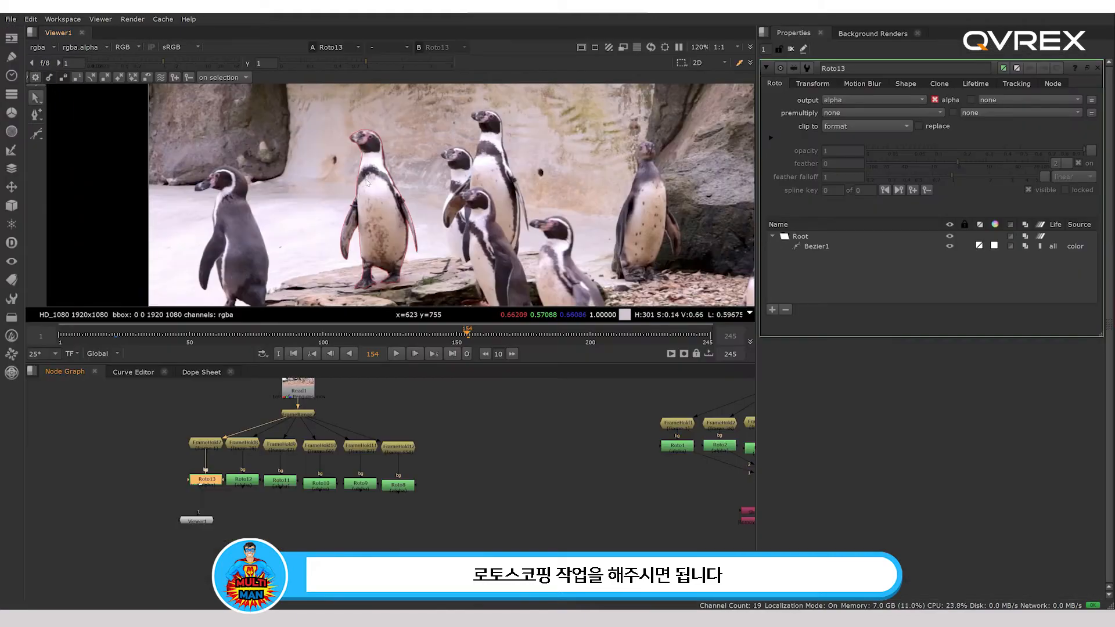
# Check the finished penguin outline on frame 1 and move the Viewer node lower beneath the row of Roto nodes
pyautogui.moveTo(358, 273); pyautogui.dragTo(352, 219, button='middle')
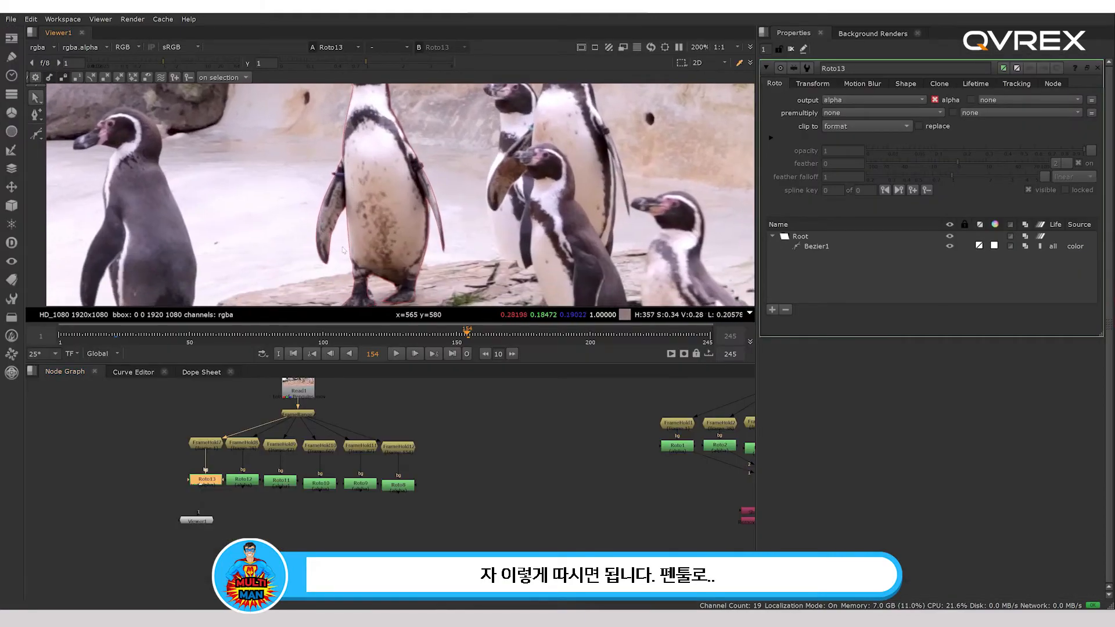
pyautogui.moveTo(365, 257); pyautogui.dragTo(322, 261, button='middle')
pyautogui.scroll(-2, 321, 262)
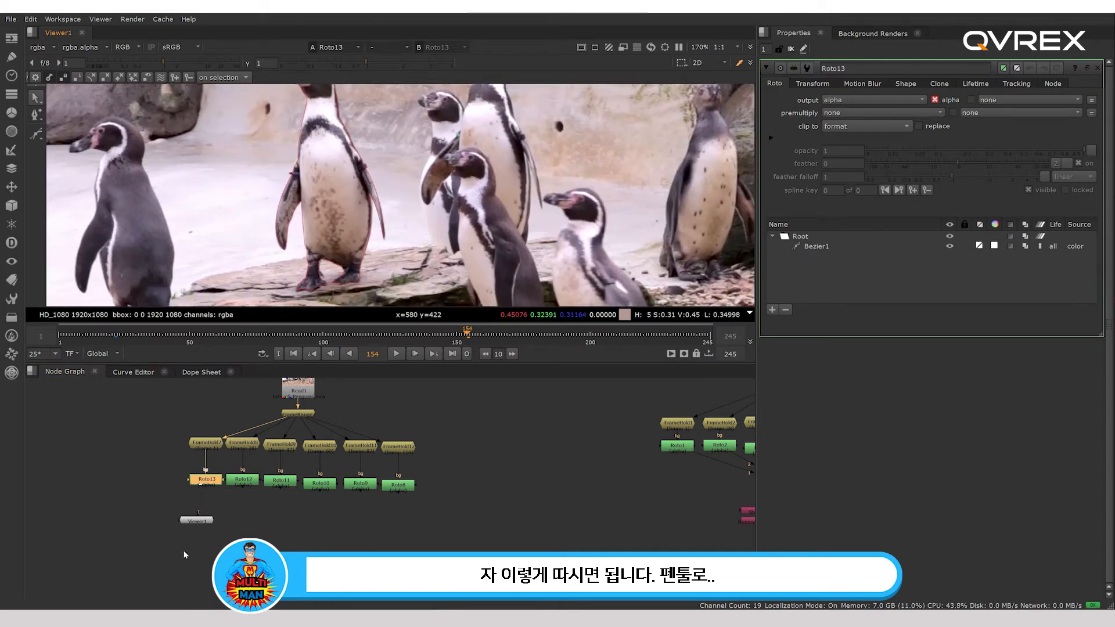
pyautogui.click(206, 525)
pyautogui.moveTo(211, 525); pyautogui.dragTo(272, 539)
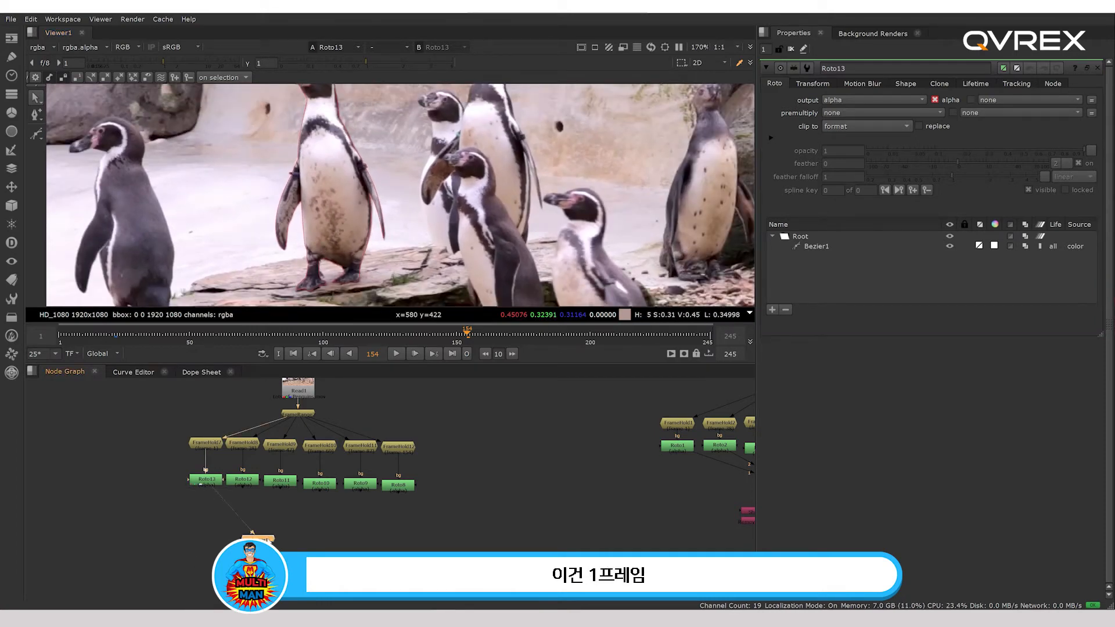
# Show the frame 38 and frame 47 Roto nodes in the Viewer with their properties open and check each penguin outline
pyautogui.click(243, 480)
pyautogui.press('1')
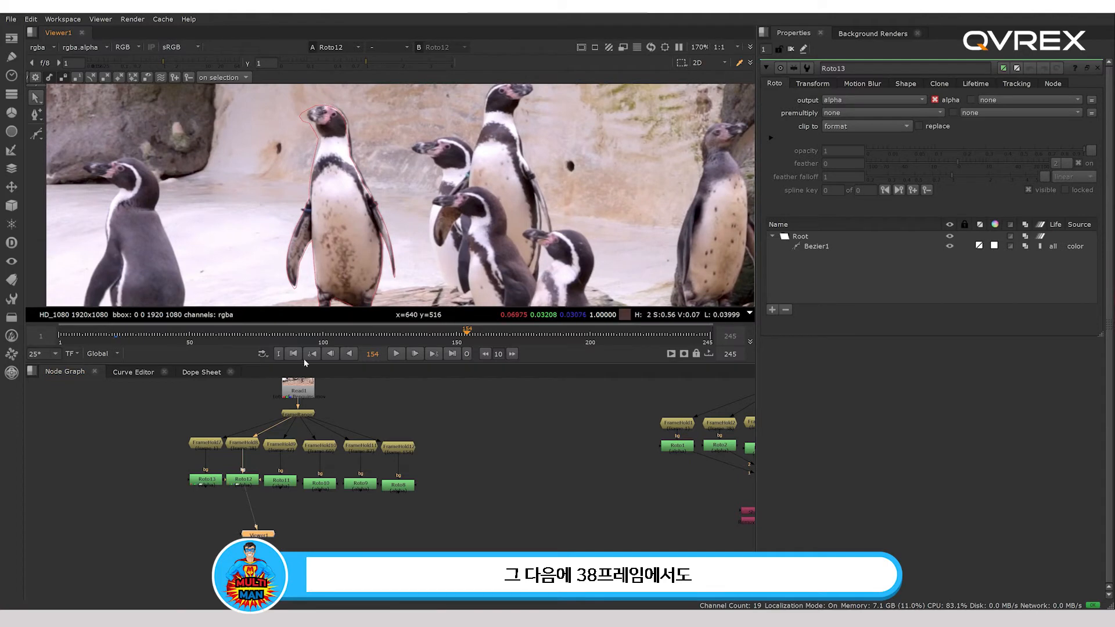
pyautogui.doubleClick(247, 480)
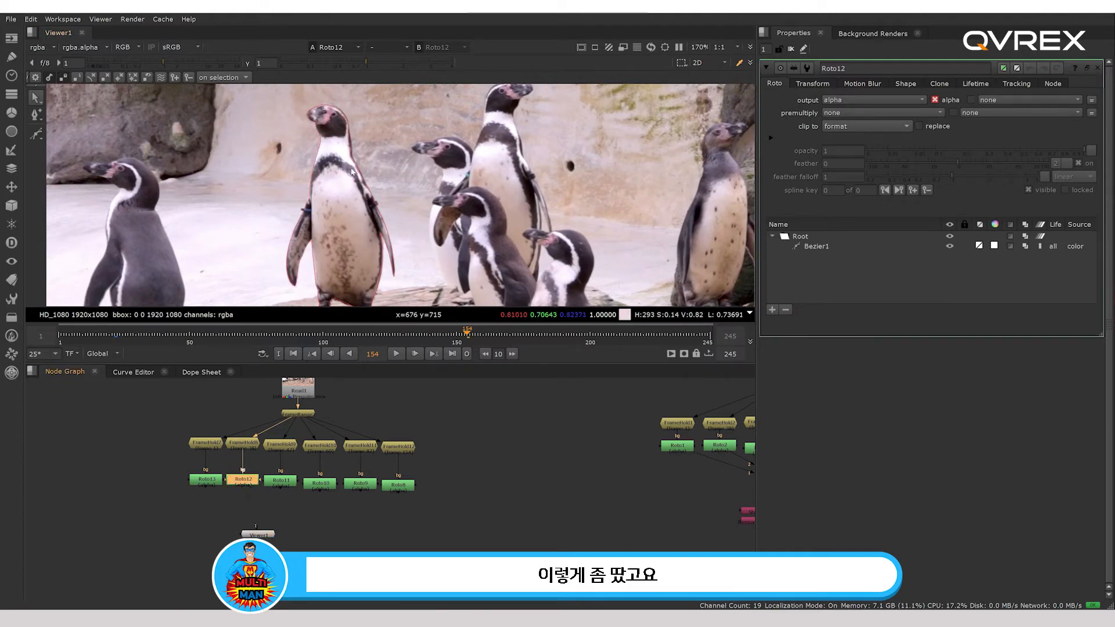
pyautogui.scroll(-2, 369, 213)
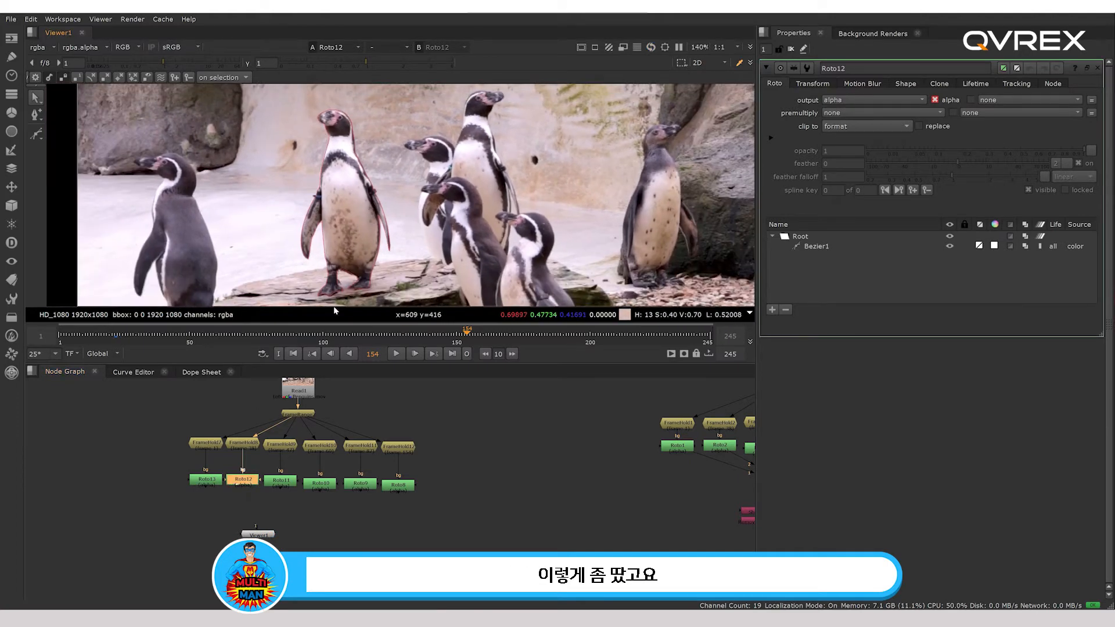
pyautogui.click(281, 482)
pyautogui.press('1')
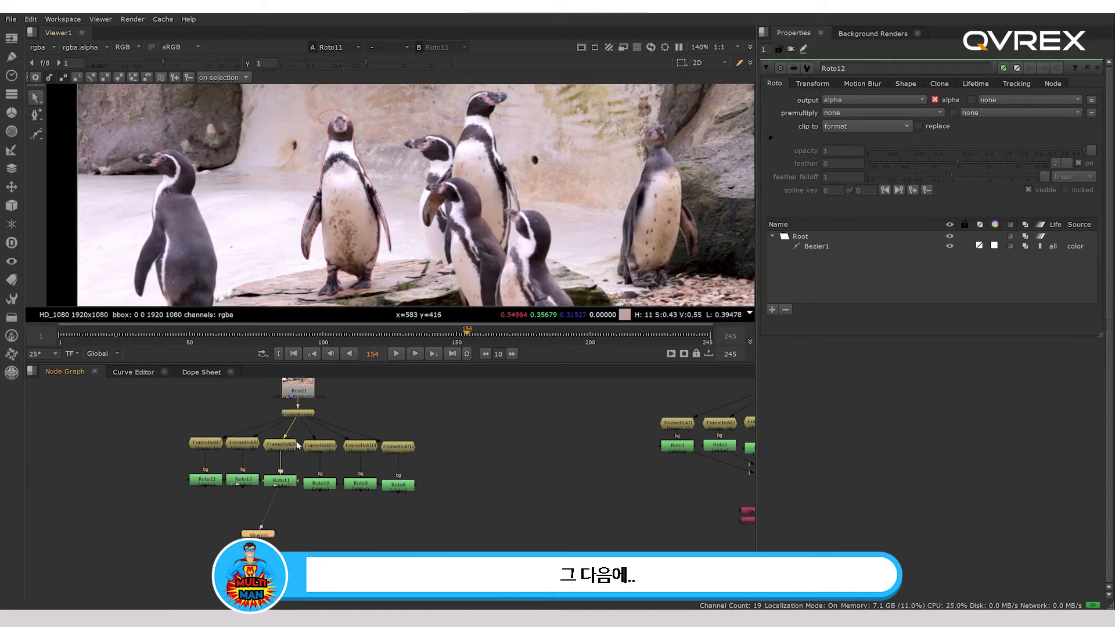
pyautogui.doubleClick(287, 484)
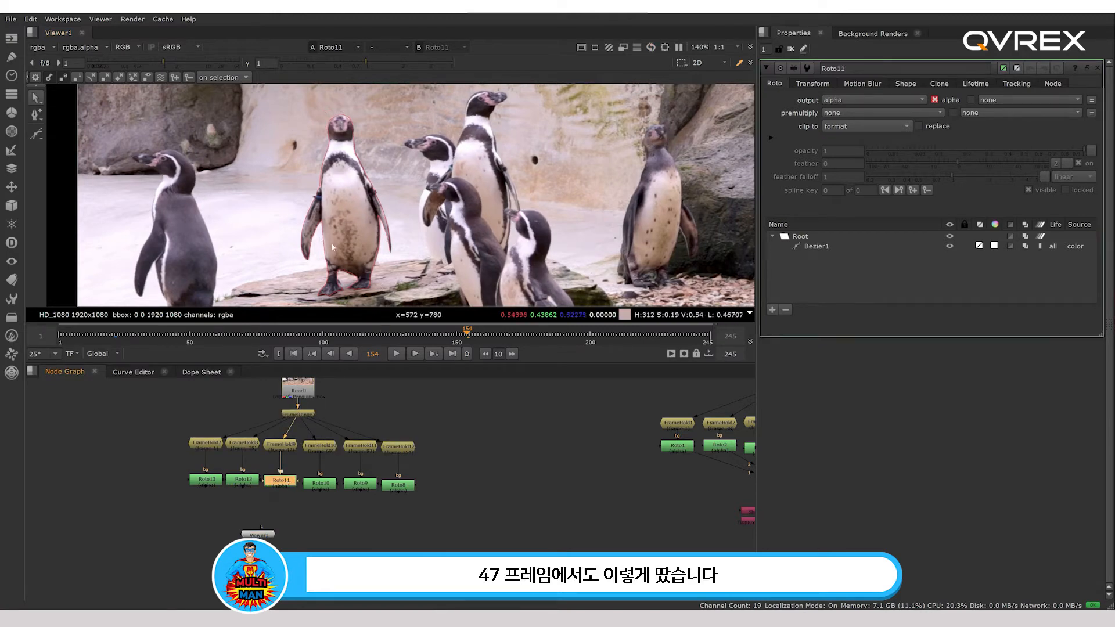
pyautogui.moveTo(383, 272); pyautogui.dragTo(363, 263, button='middle')
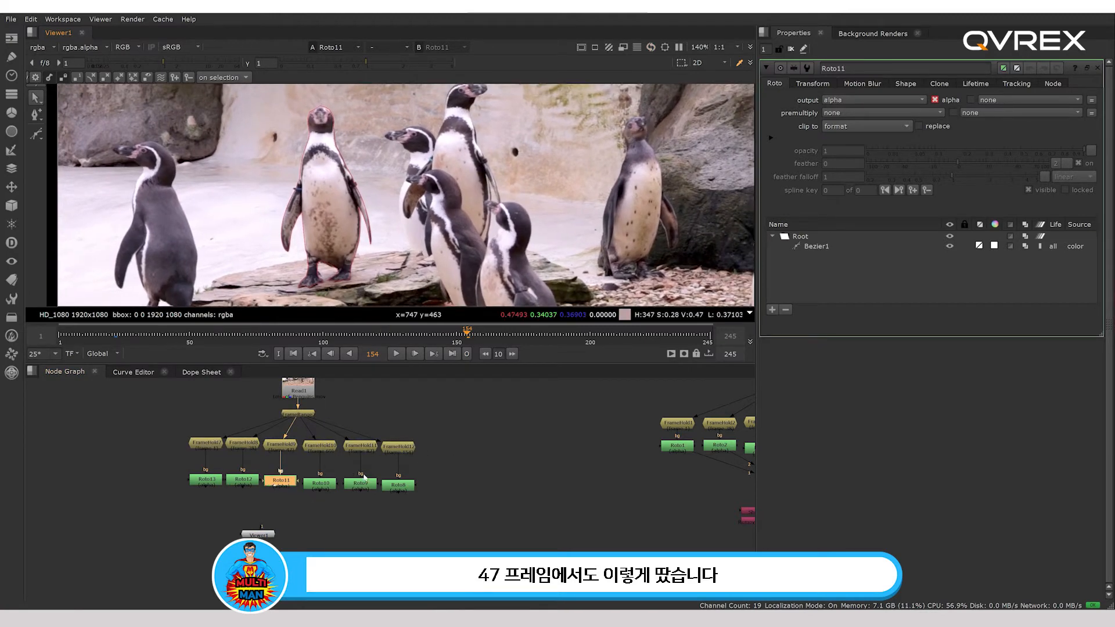
# Show the frame 69, 87 and 154 Roto nodes in the Viewer and check the penguin's alpha matte on frame 154
pyautogui.doubleClick(320, 483)
pyautogui.press('1')
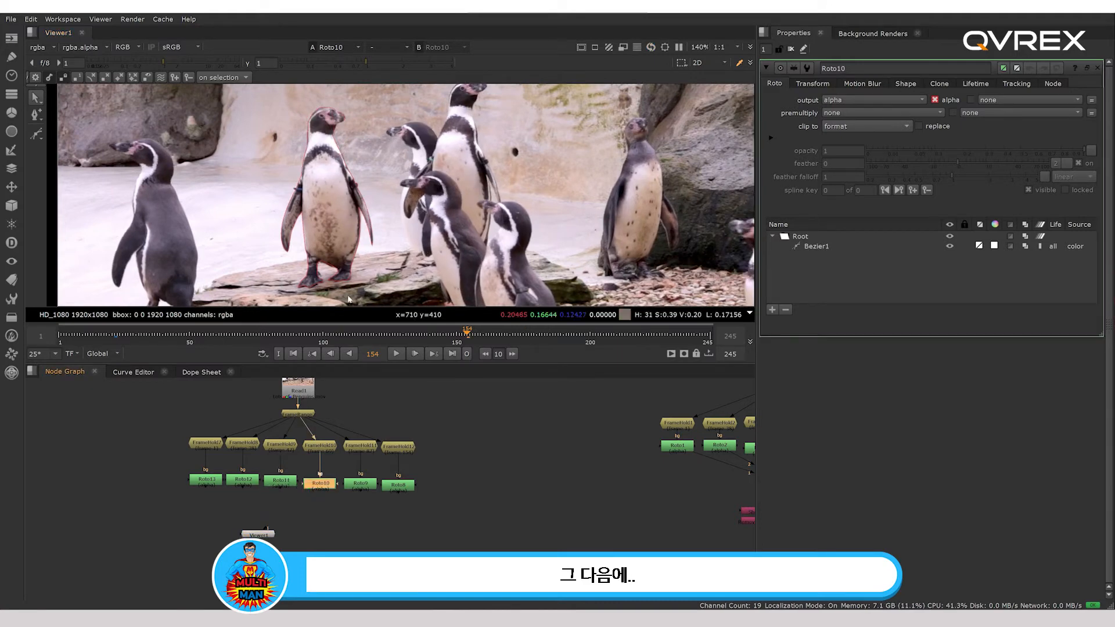
pyautogui.moveTo(342, 232); pyautogui.dragTo(315, 214, button='middle')
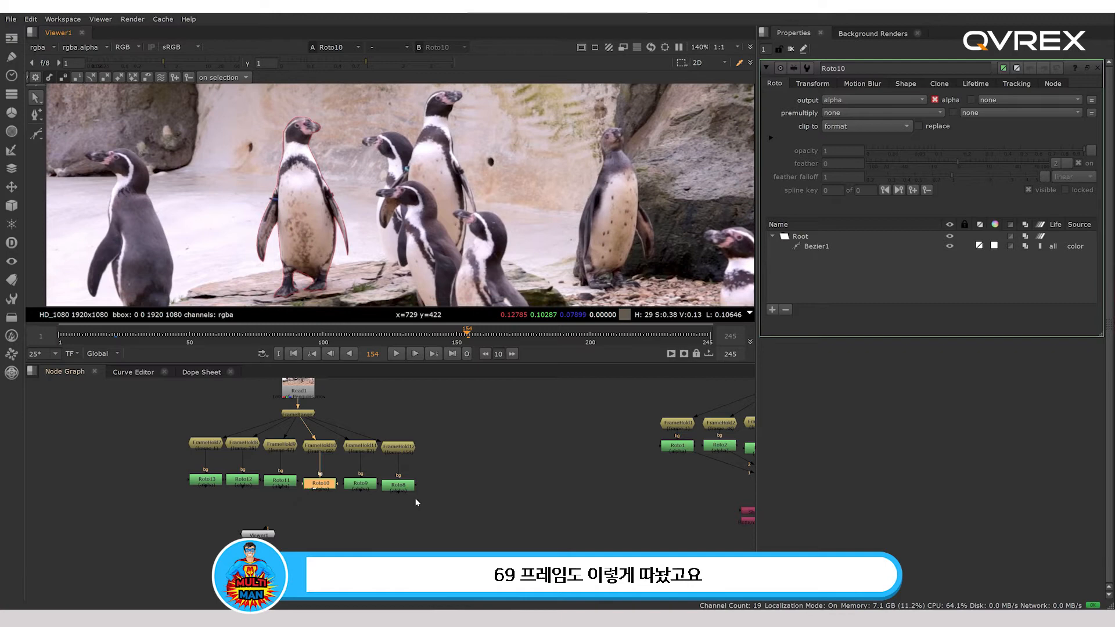
pyautogui.doubleClick(359, 484)
pyautogui.press('1')
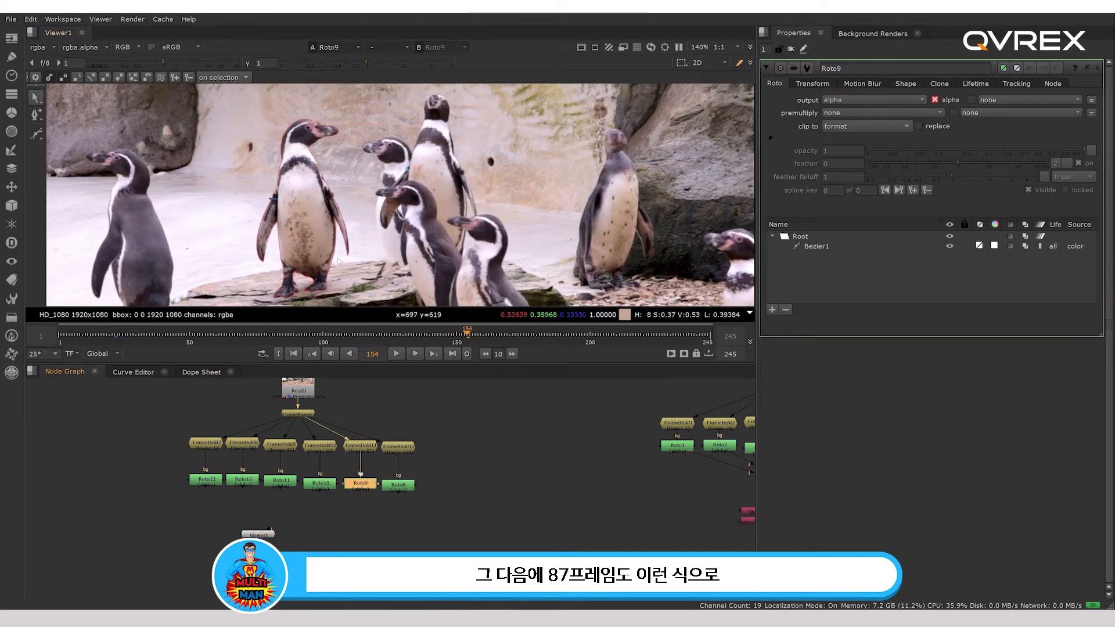
pyautogui.moveTo(339, 261); pyautogui.dragTo(338, 255, button='middle')
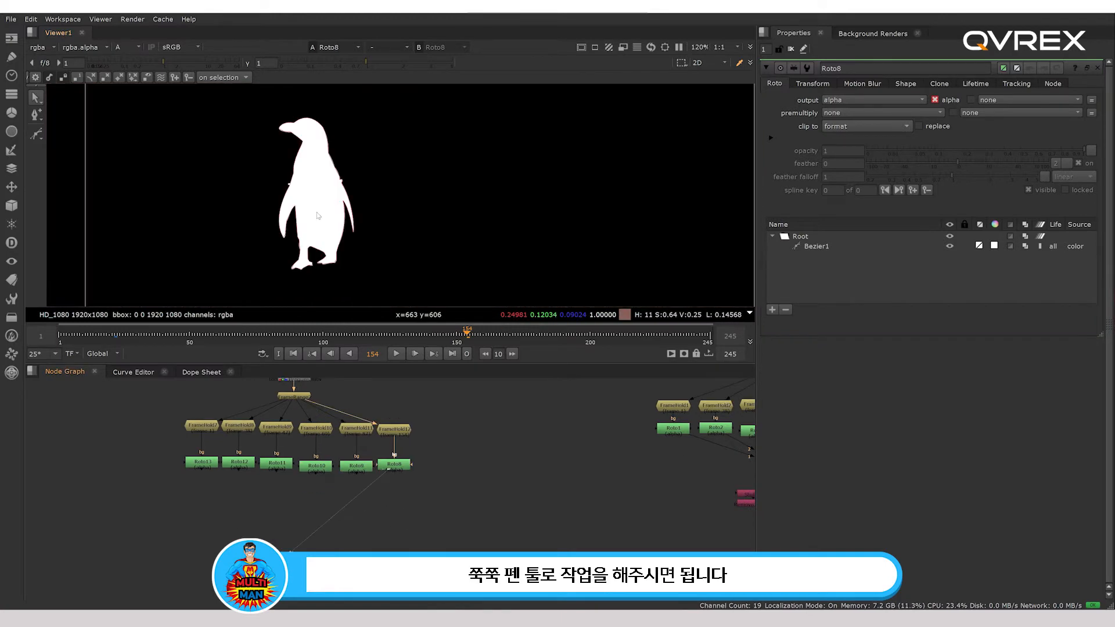
pyautogui.press('a')
# Add an AppendClip node and place it between the row of Roto nodes and the Viewer node
pyautogui.moveTo(298, 501); pyautogui.dragTo(308, 499, button='middle')
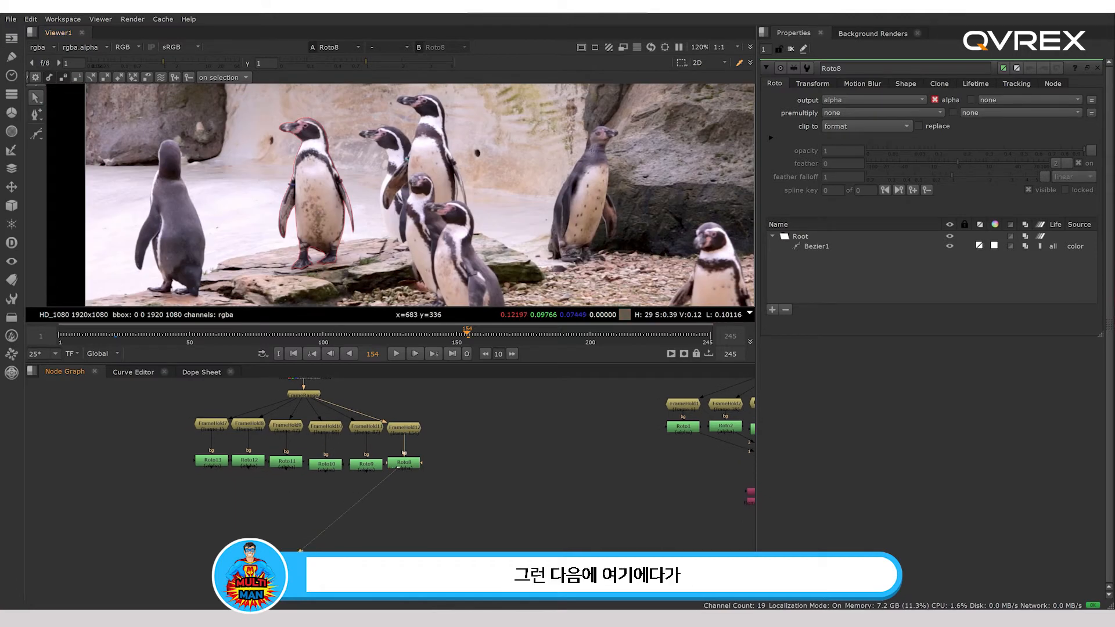
pyautogui.press('Tab')
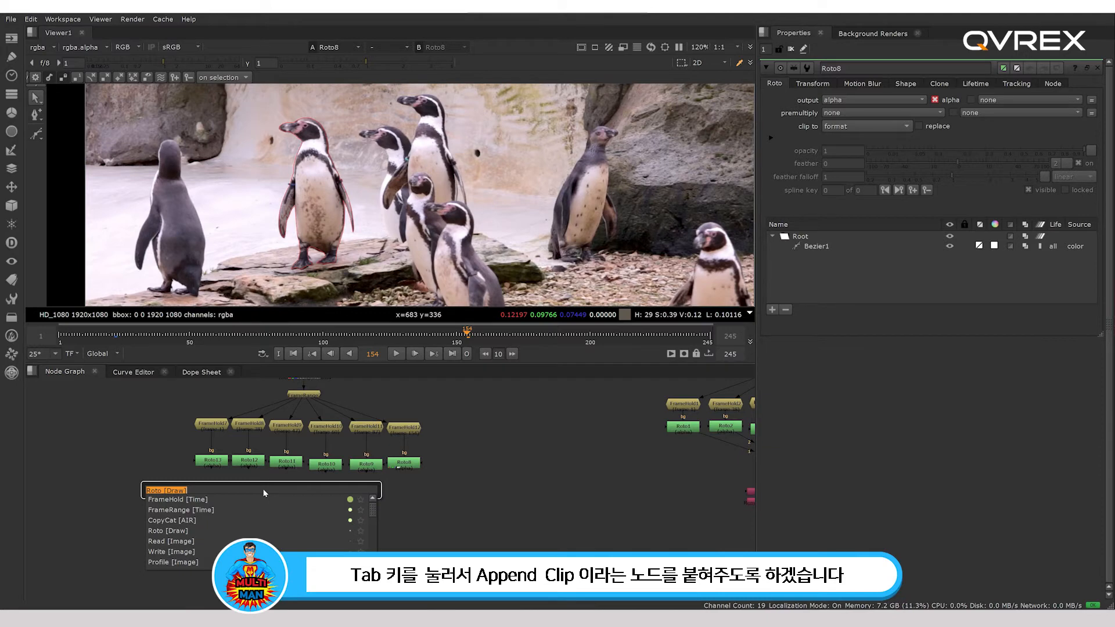
pyautogui.write('append')
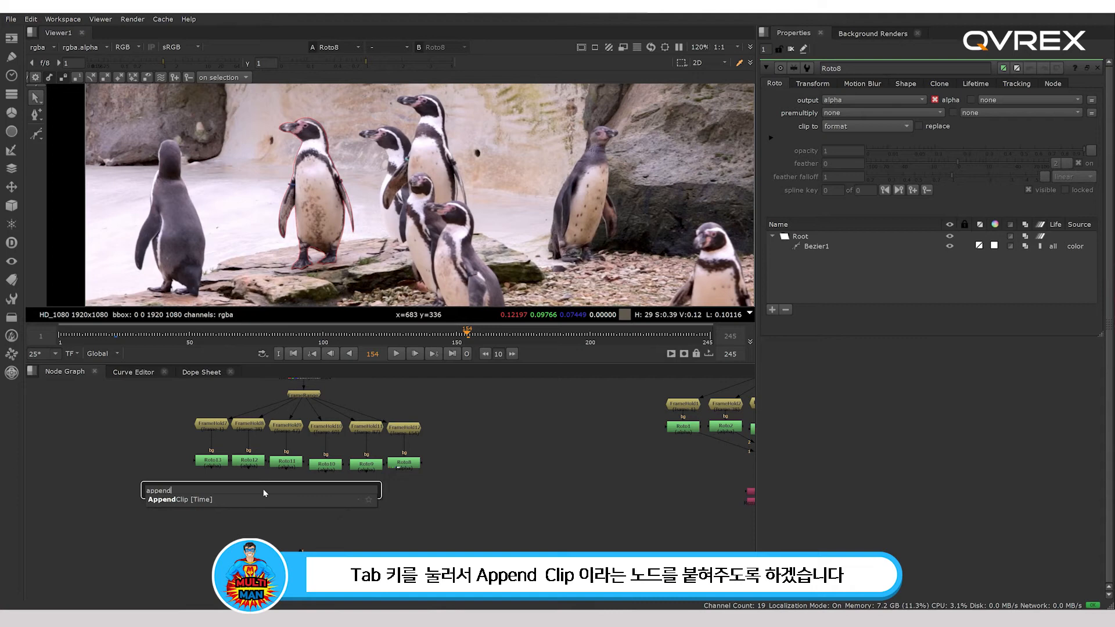
pyautogui.press('Return')
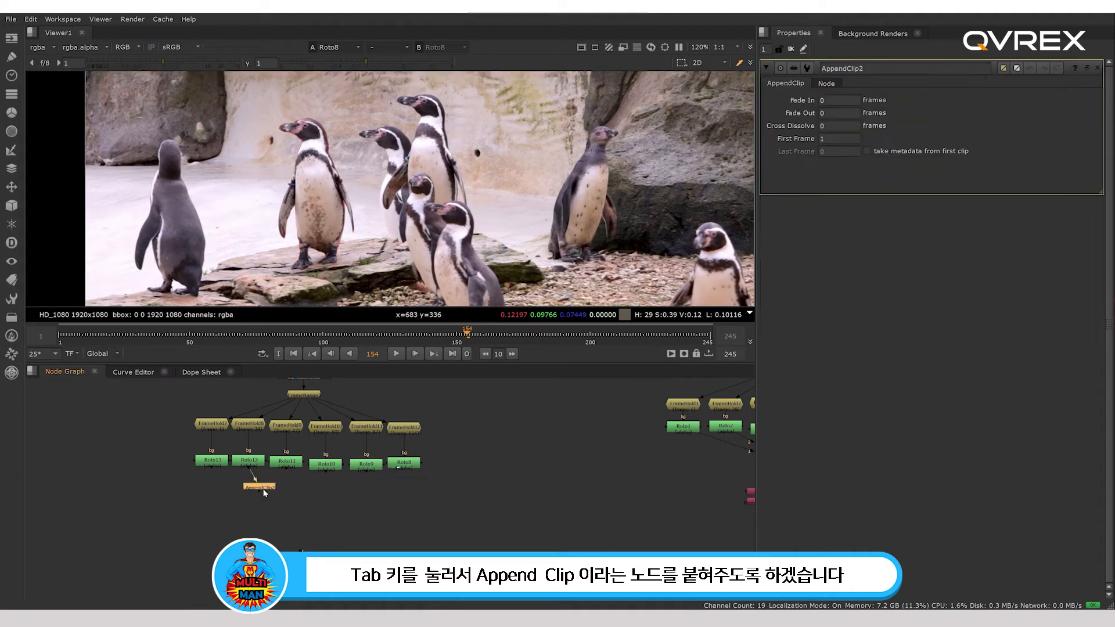
pyautogui.moveTo(265, 492); pyautogui.dragTo(296, 506)
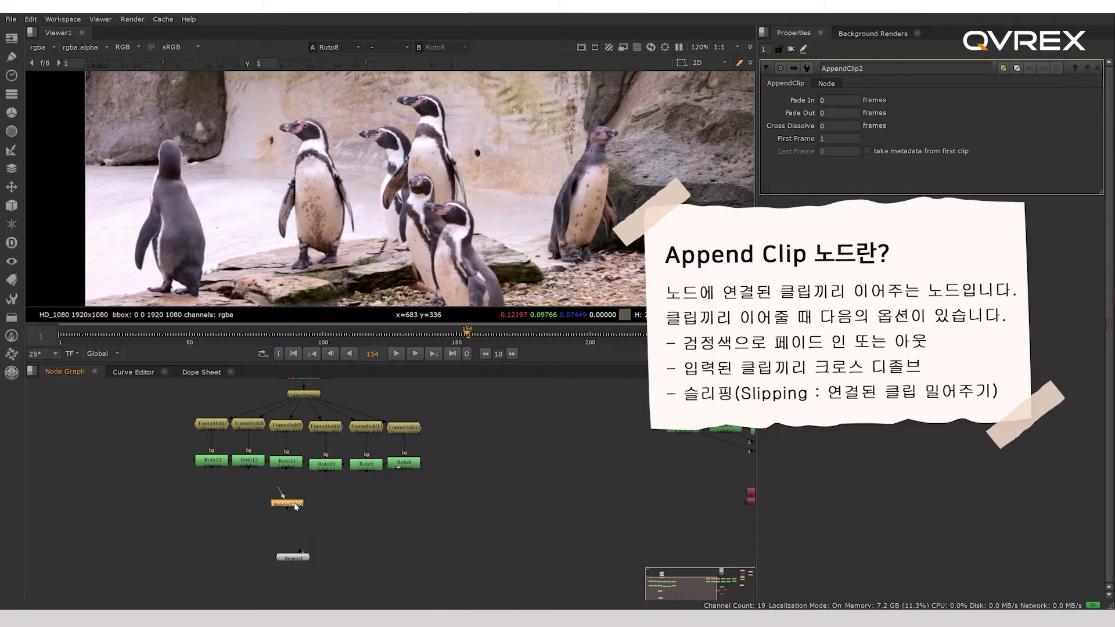
# Connect all six Roto nodes to the AppendClip node's inputs in order from frame 1 to frame 154
pyautogui.moveTo(279, 496); pyautogui.dragTo(213, 462)
pyautogui.moveTo(278, 497); pyautogui.dragTo(328, 467)
pyautogui.moveTo(271, 510); pyautogui.dragTo(369, 468)
pyautogui.moveTo(276, 519); pyautogui.dragTo(404, 465)
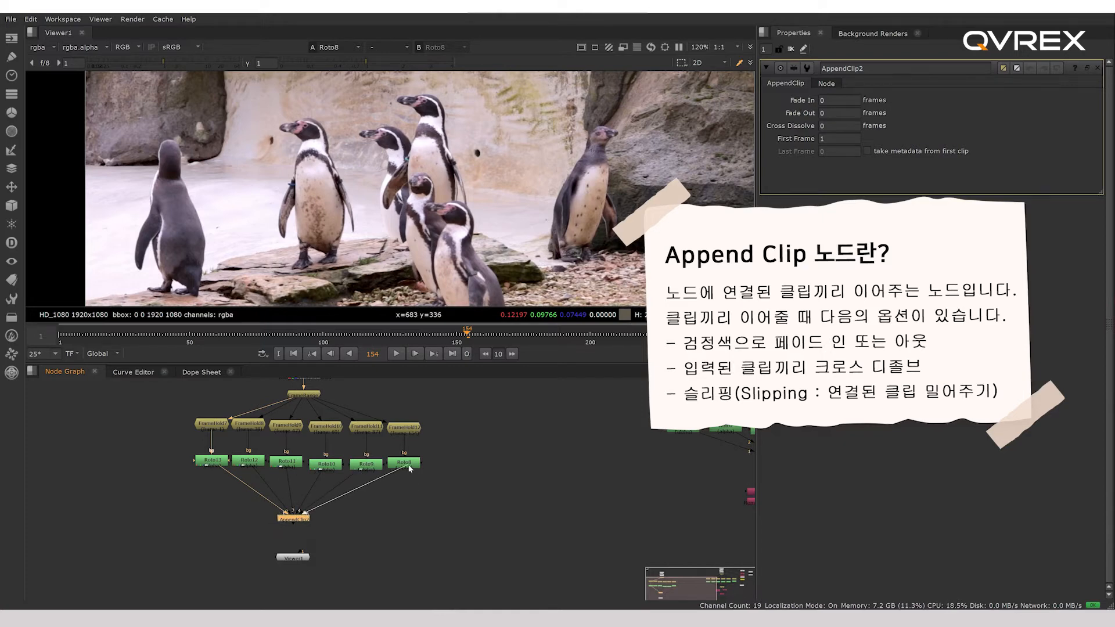
# Show the AppendClip node's output in the Viewer and go to frame 1
pyautogui.press('1')
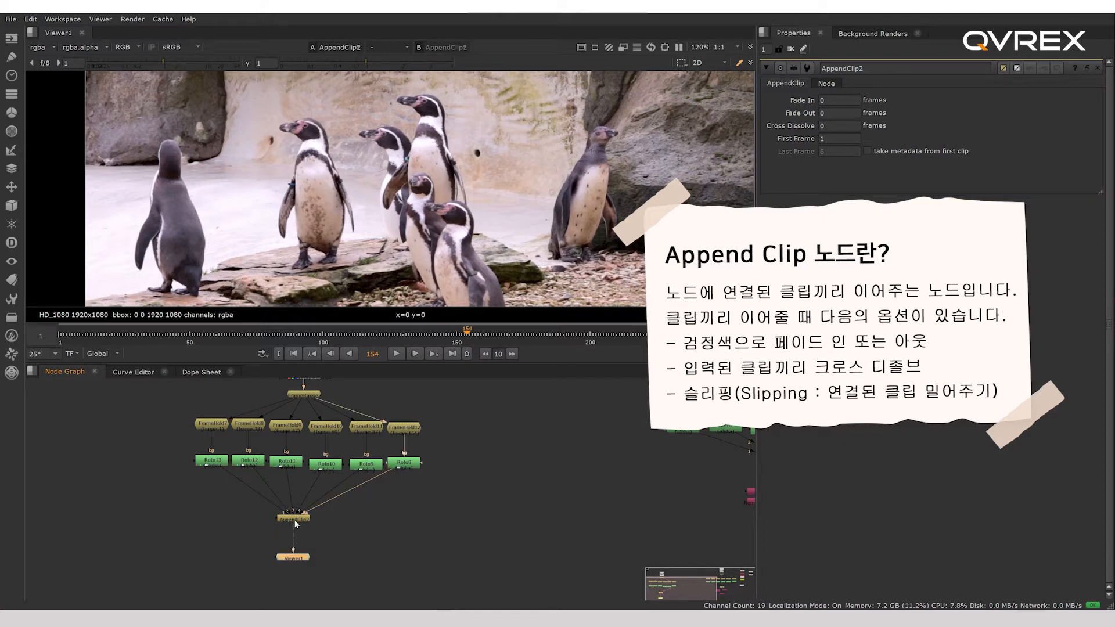
pyautogui.click(296, 520)
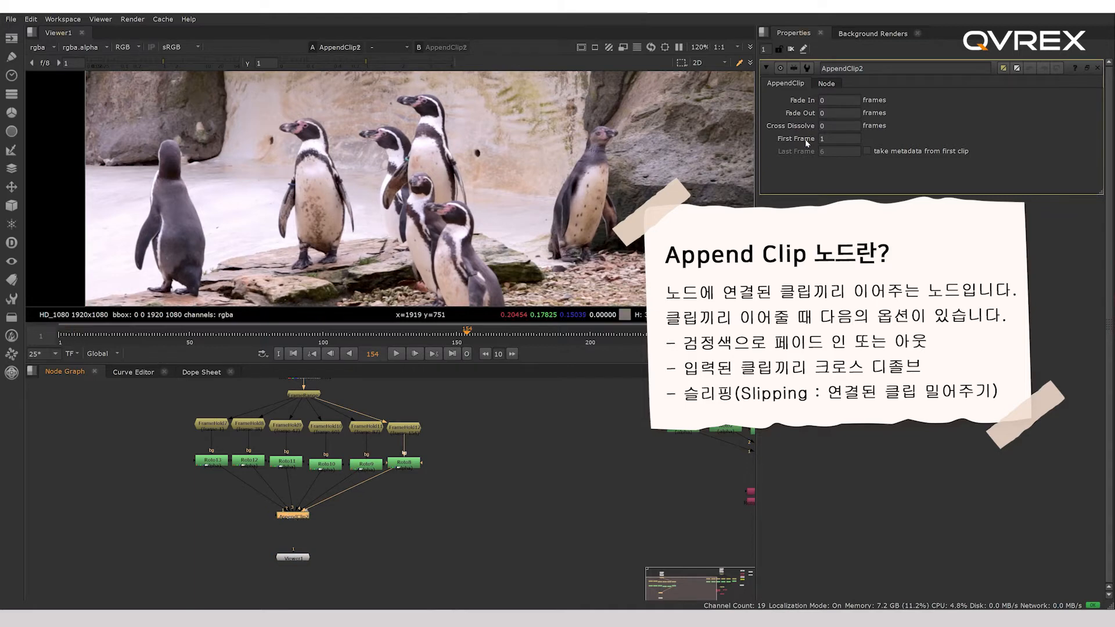
pyautogui.click(60, 335)
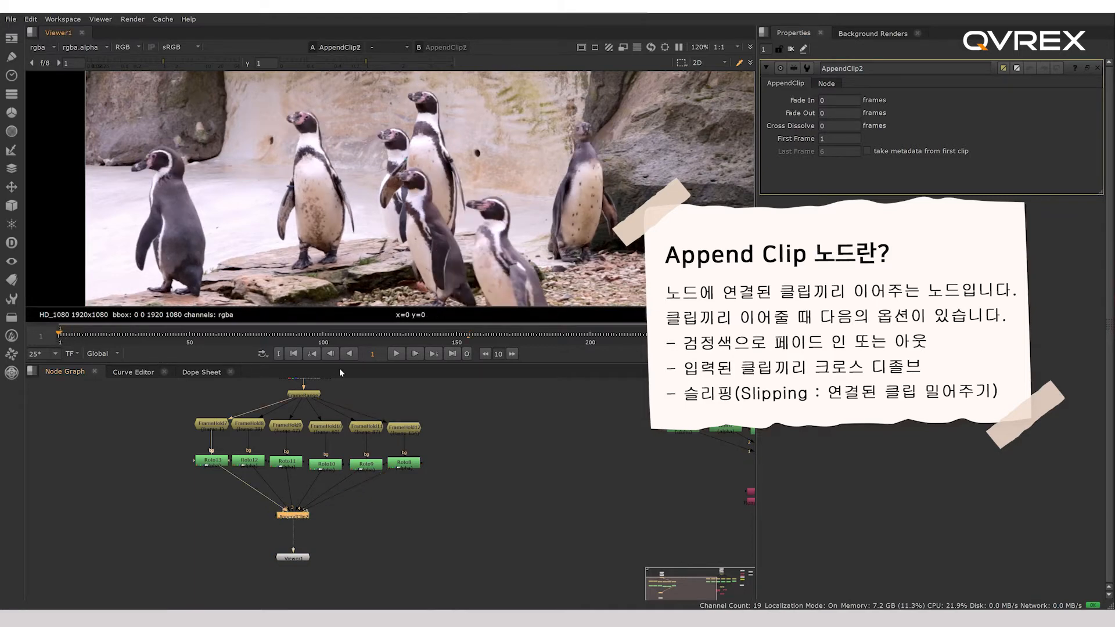
# Step back and forth through the first frames of the appended clip and fit the whole image in the Viewer
pyautogui.press('Right')
pyautogui.press('Right')
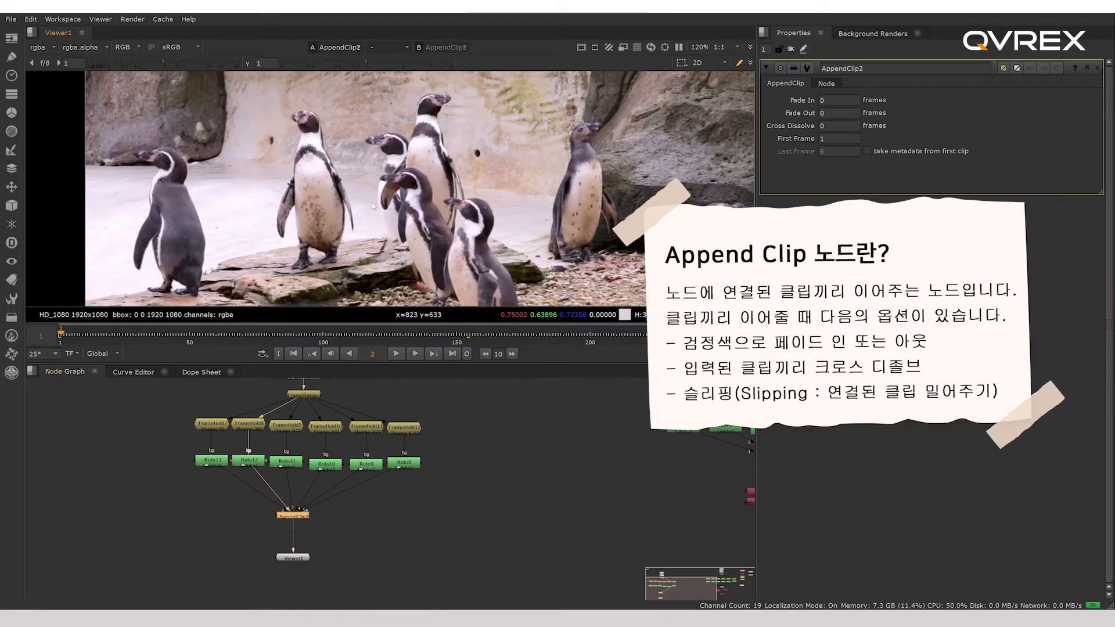
pyautogui.press('Right')
pyautogui.press('Right')
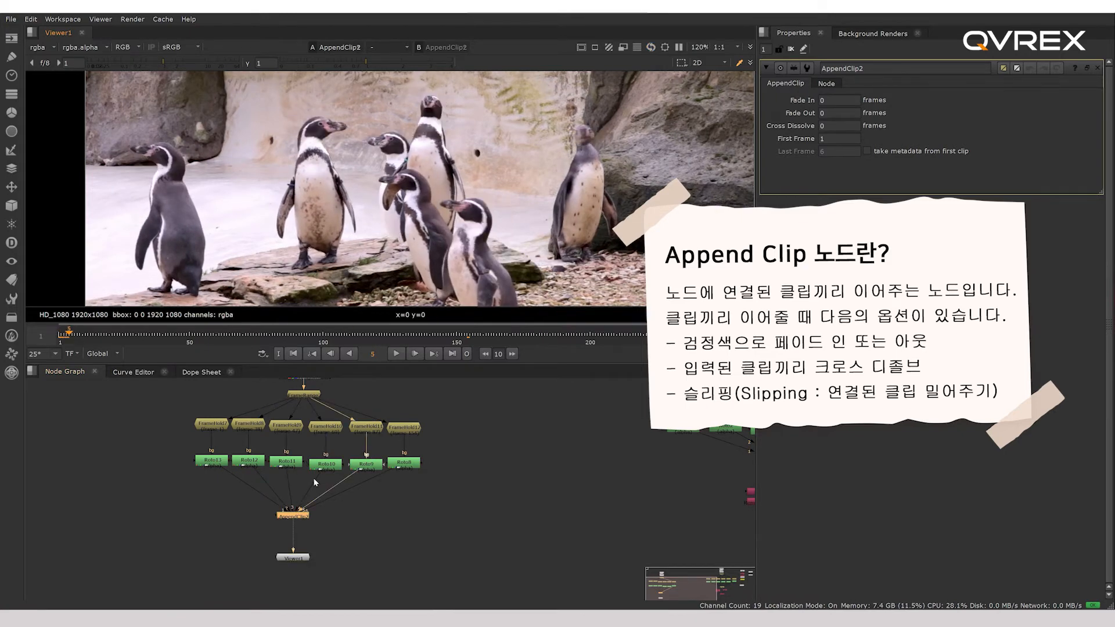
pyautogui.press('Left')
pyautogui.press('Left')
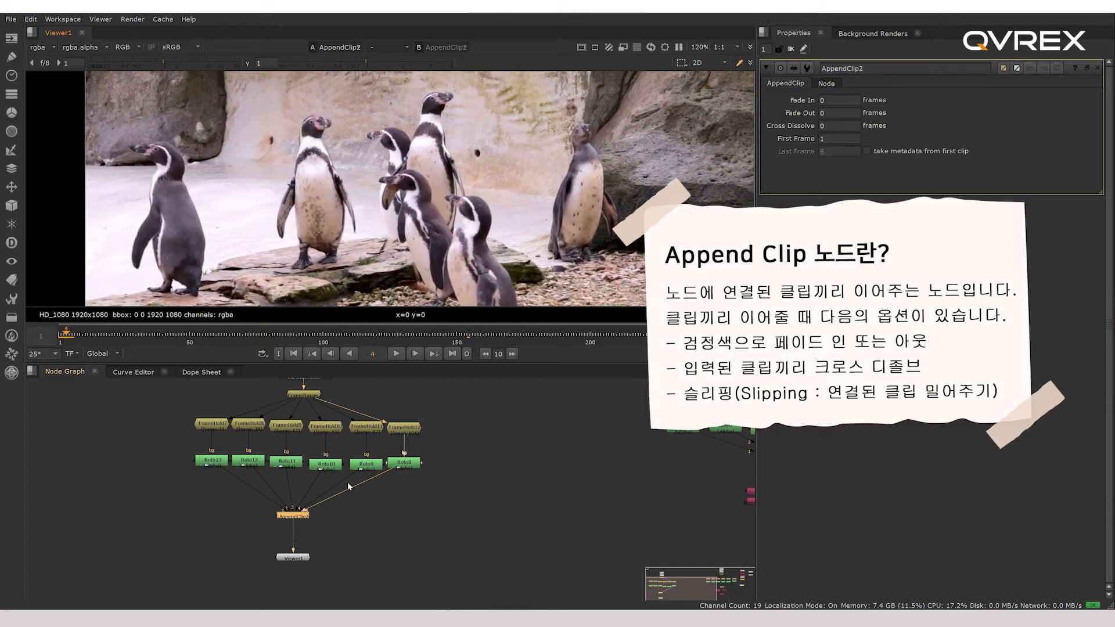
pyautogui.press('Right')
pyautogui.press('Right')
pyautogui.press('Right')
pyautogui.press('Right')
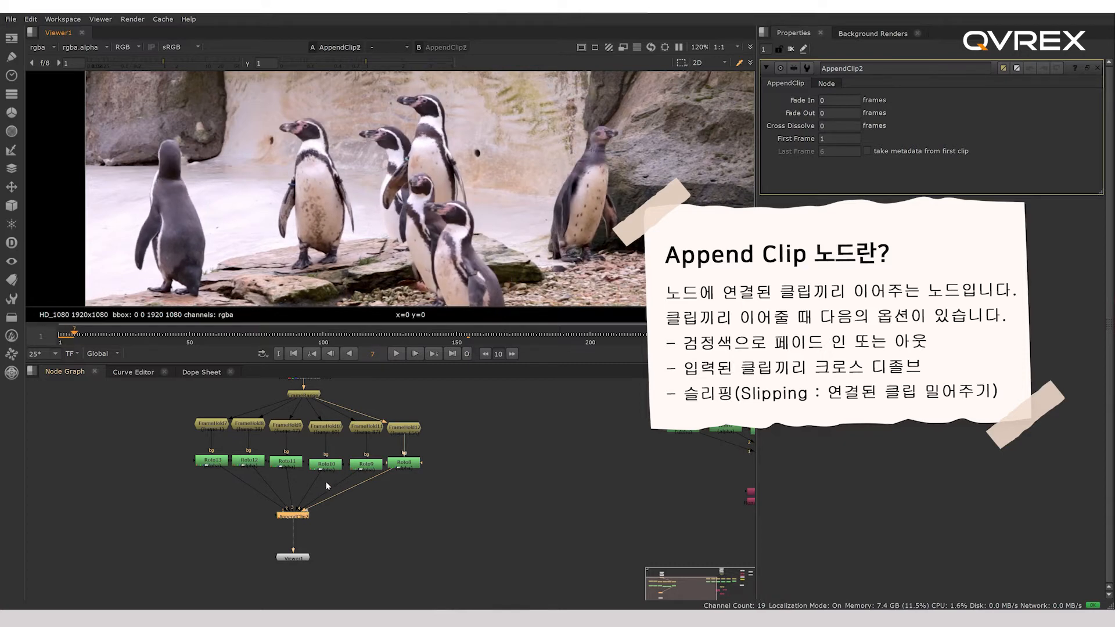
pyautogui.press('Right')
pyautogui.press('f')
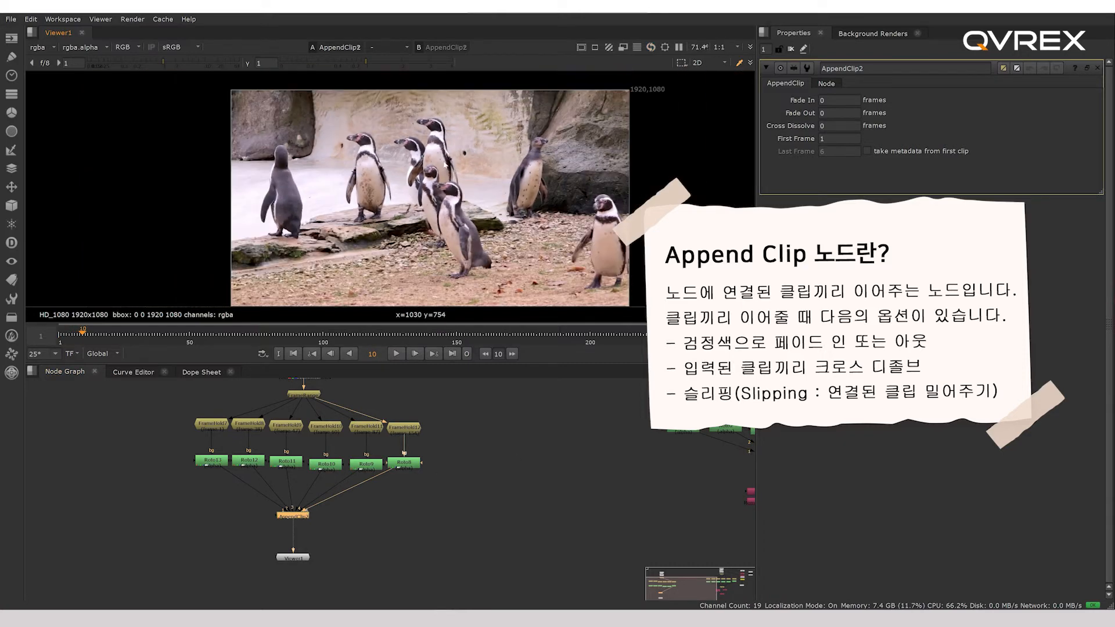
# Move the Viewer node lower to make room below the AppendClip node
pyautogui.moveTo(293, 519); pyautogui.dragTo(293, 525)
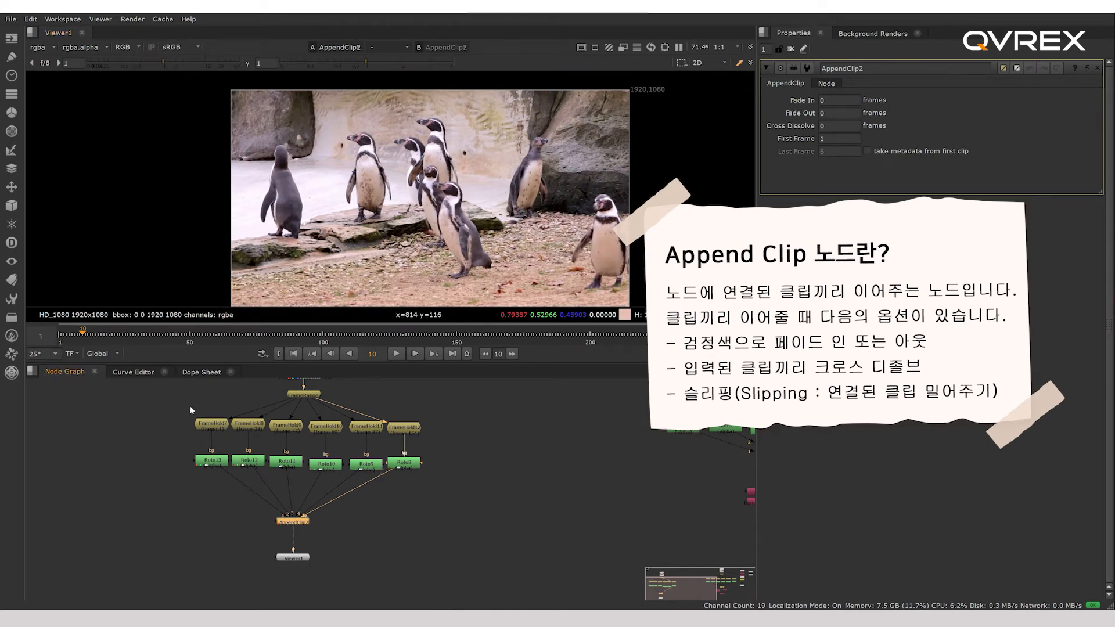
pyautogui.moveTo(298, 529); pyautogui.dragTo(298, 519)
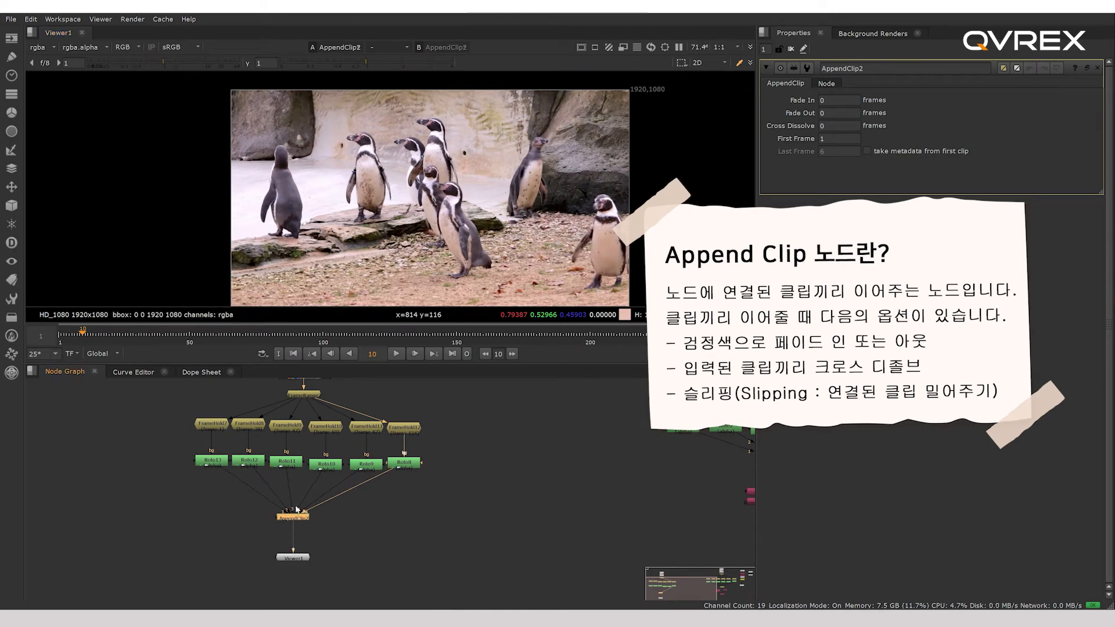
pyautogui.moveTo(303, 560); pyautogui.dragTo(303, 578)
pyautogui.moveTo(361, 516); pyautogui.dragTo(444, 508, button='middle')
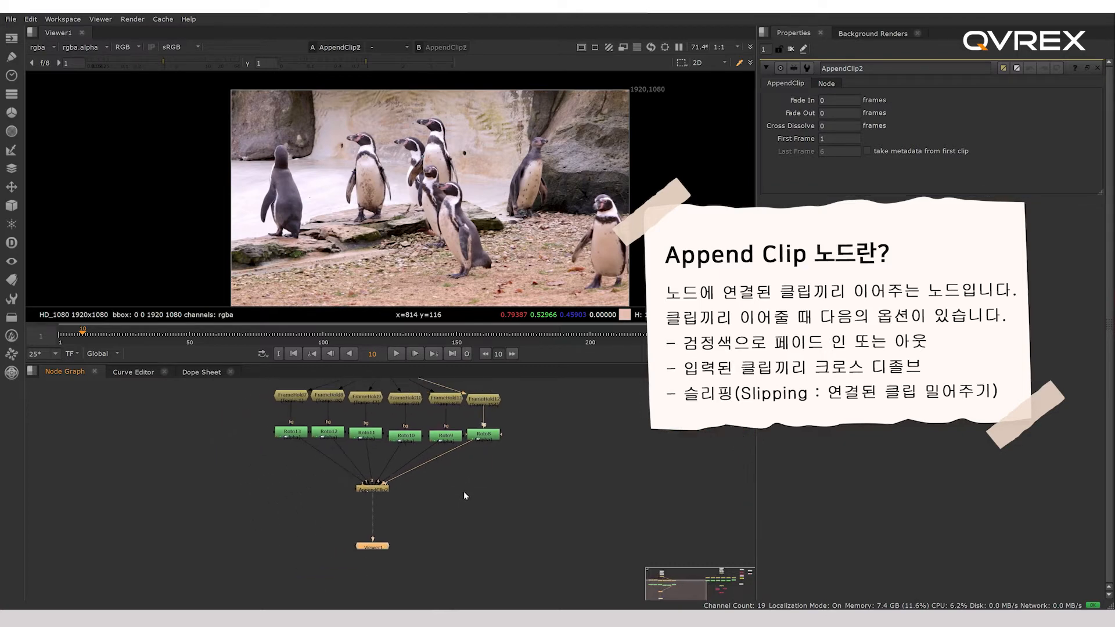
# Add a Shuffle node after the AppendClip node and place it below and to its left in the graph
pyautogui.scroll(3, 400, 514)
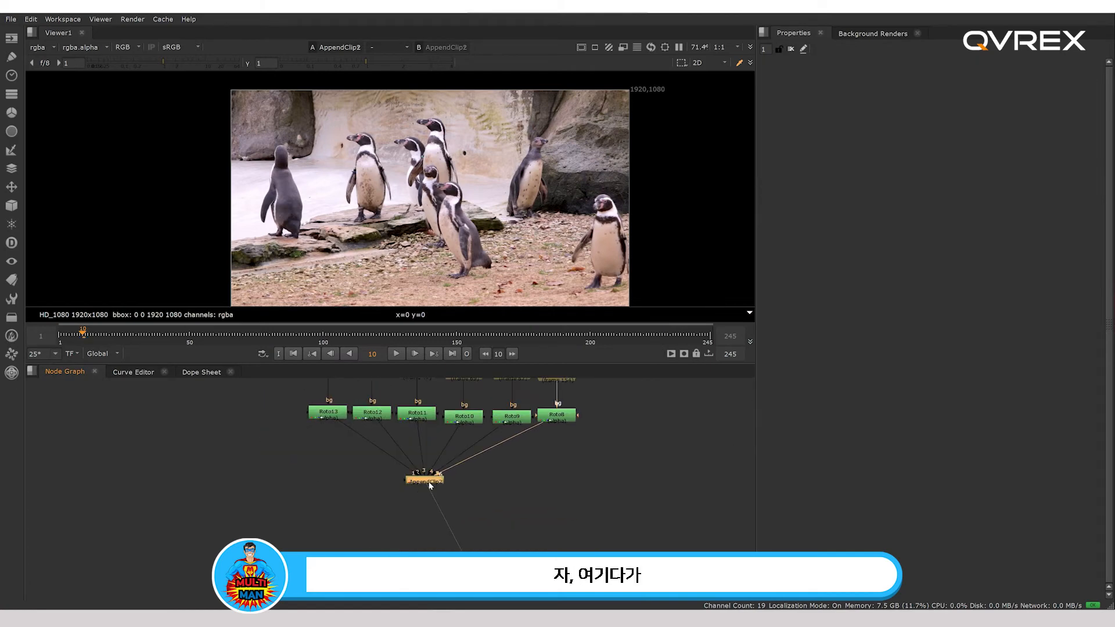
pyautogui.press('Tab')
pyautogui.write('shuffl')
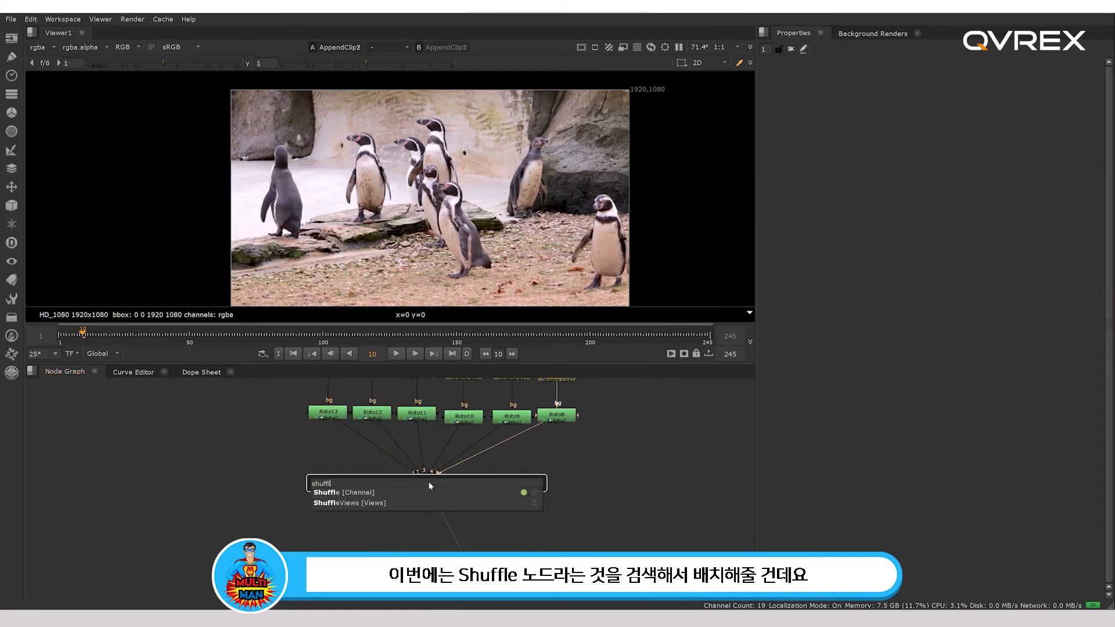
pyautogui.write('e')
pyautogui.press('Return')
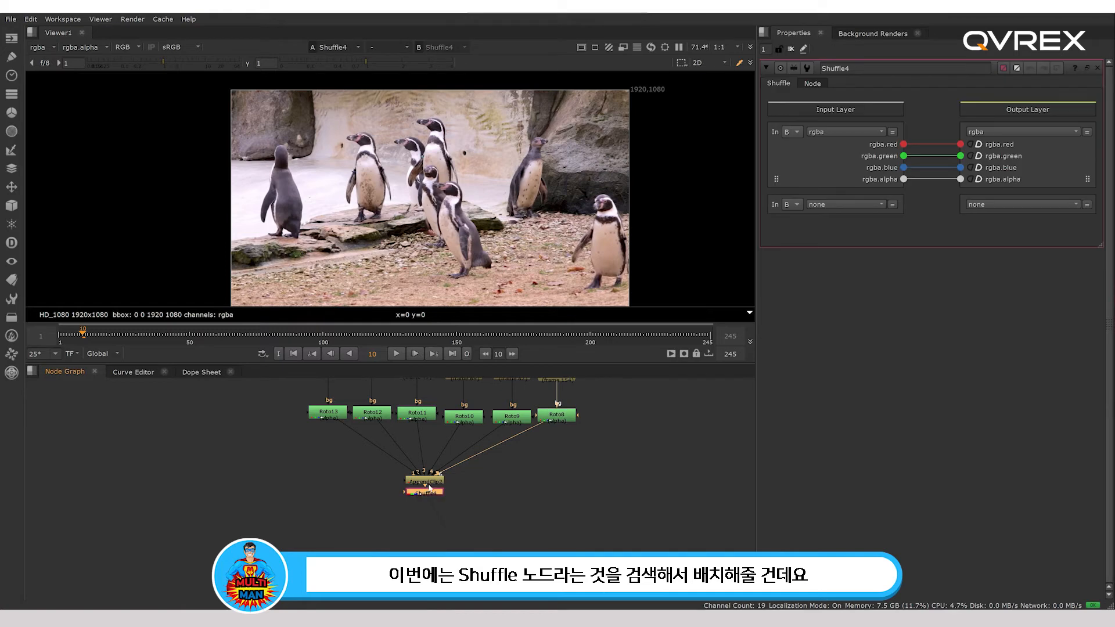
pyautogui.moveTo(424, 495); pyautogui.dragTo(377, 506)
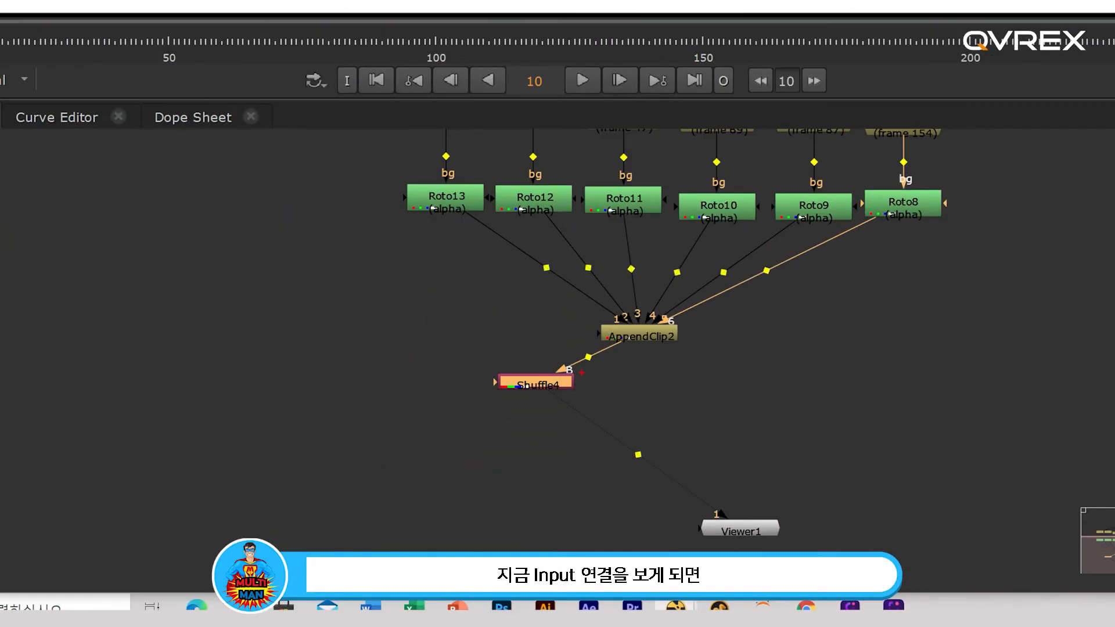
pyautogui.moveTo(545, 365); pyautogui.dragTo(584, 383)
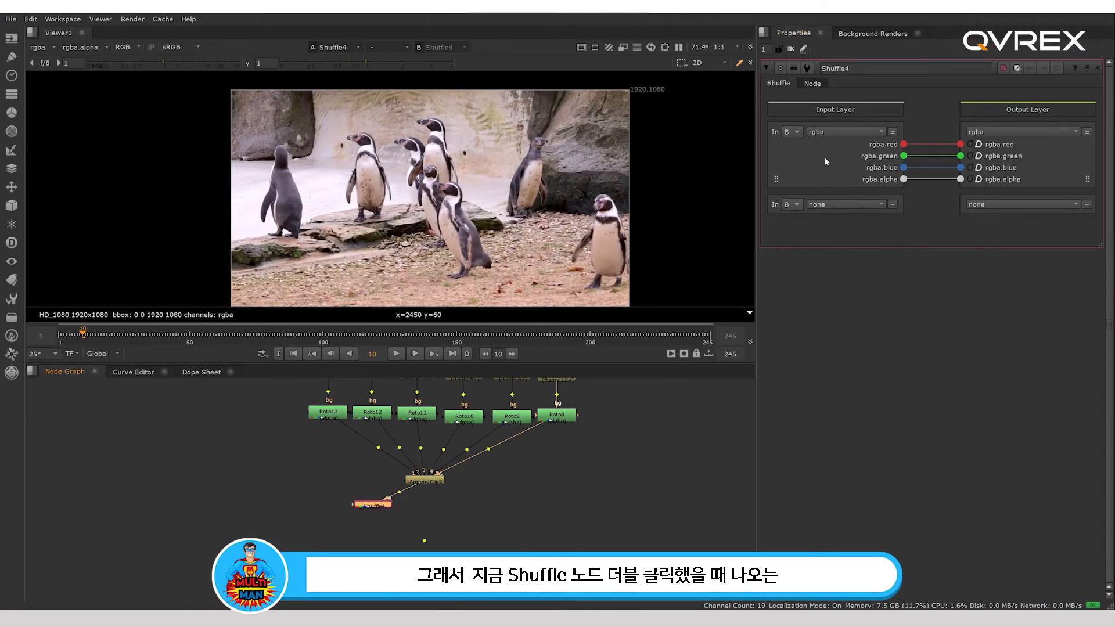
pyautogui.press('ctrl')
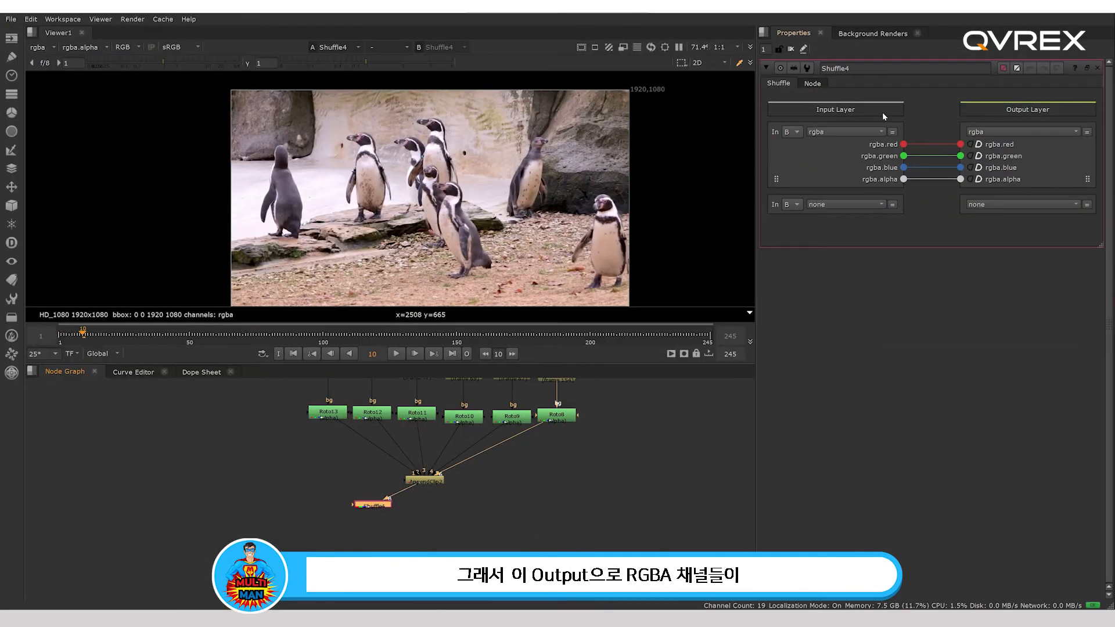
# Disconnect all four rgba channels in the Shuffle node and route the input rgba.alpha to the output rgba.red
pyautogui.click(970, 144)
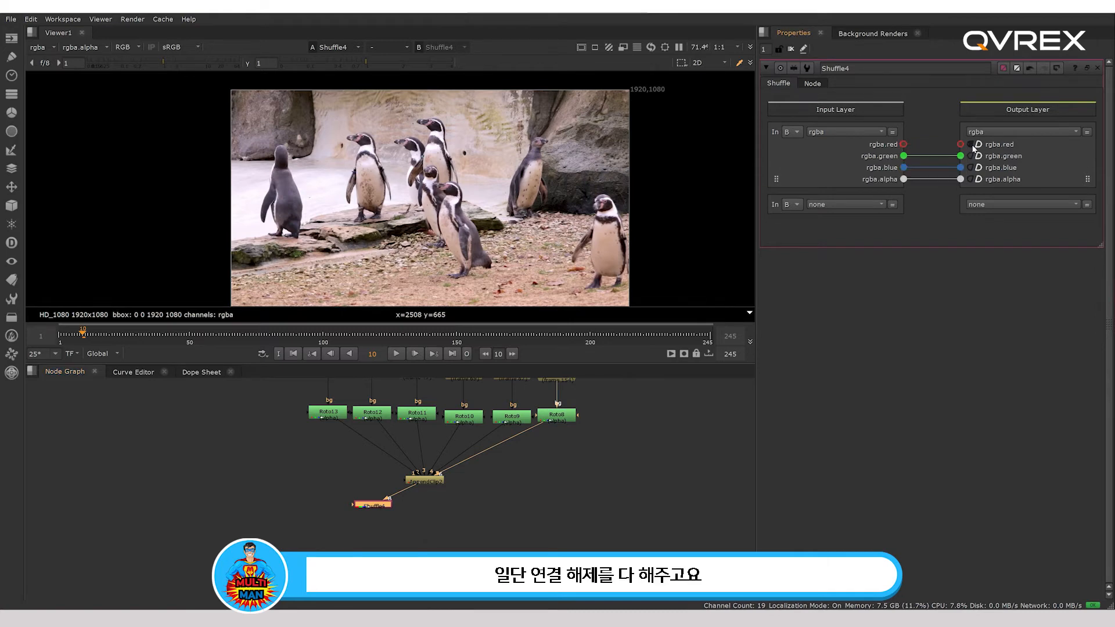
pyautogui.click(970, 155)
pyautogui.click(969, 167)
pyautogui.click(969, 179)
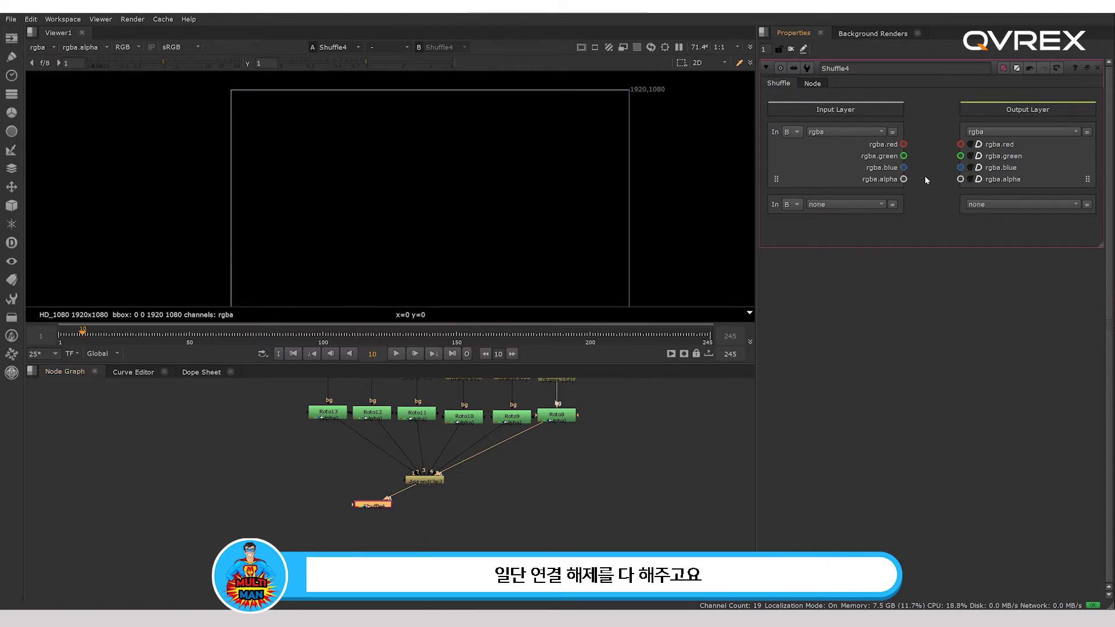
pyautogui.moveTo(903, 179); pyautogui.dragTo(960, 144)
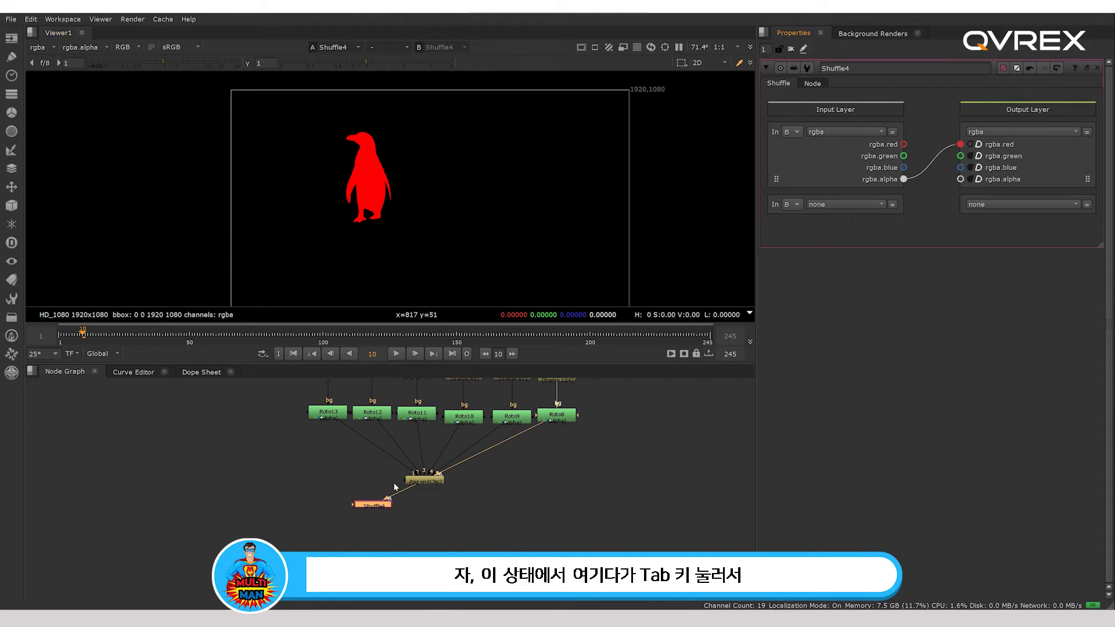
# Add a Remove node directly after the Shuffle node
pyautogui.press('Tab')
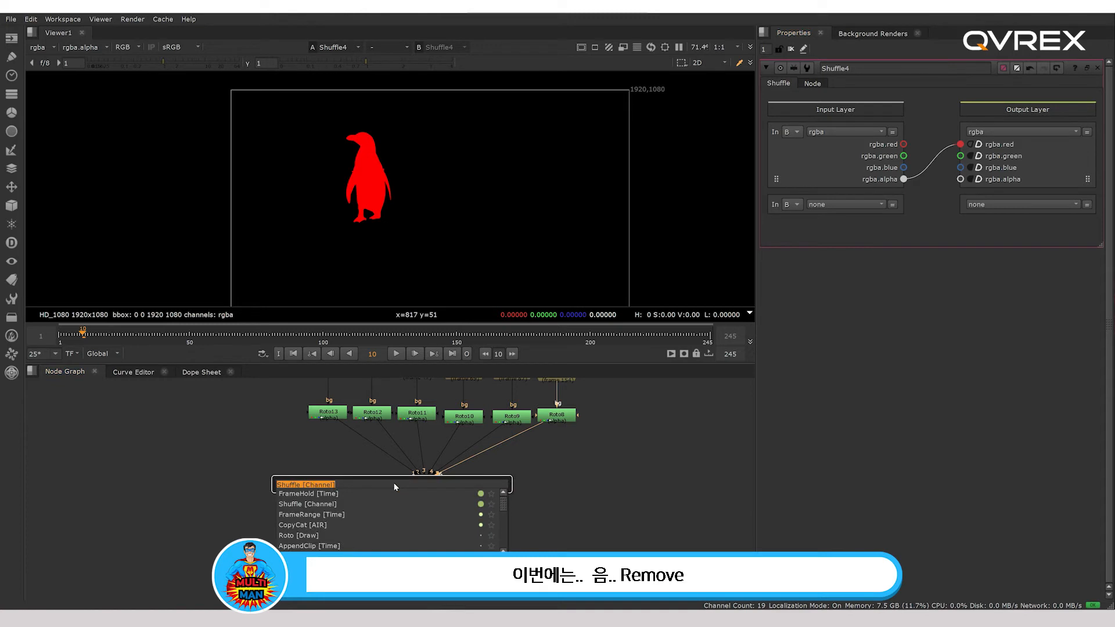
pyautogui.write('re')
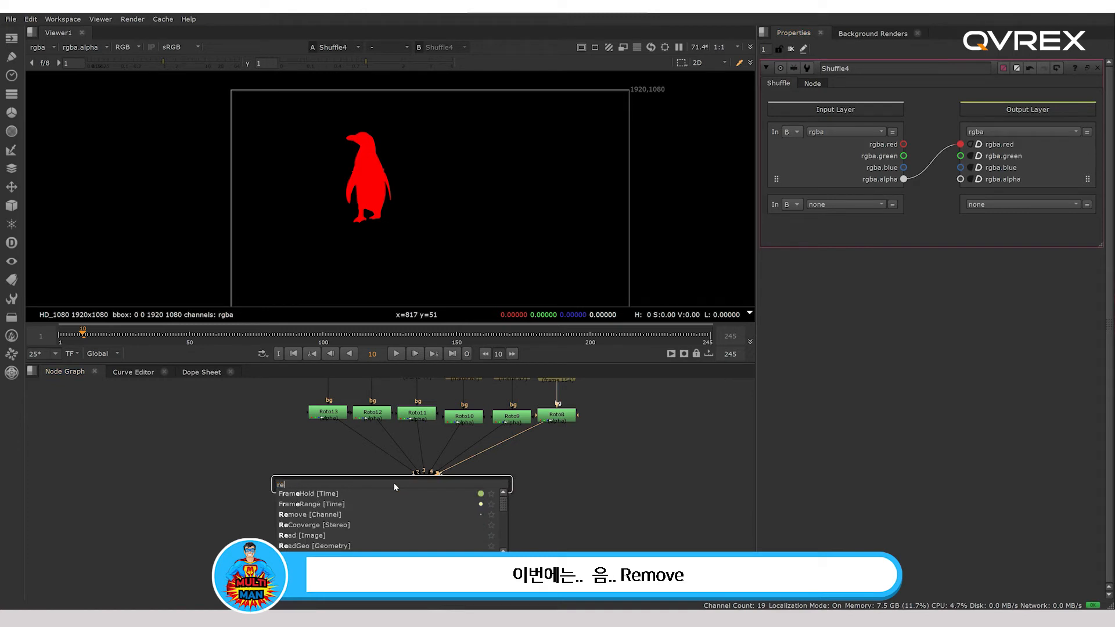
pyautogui.write('move')
pyautogui.press('Return')
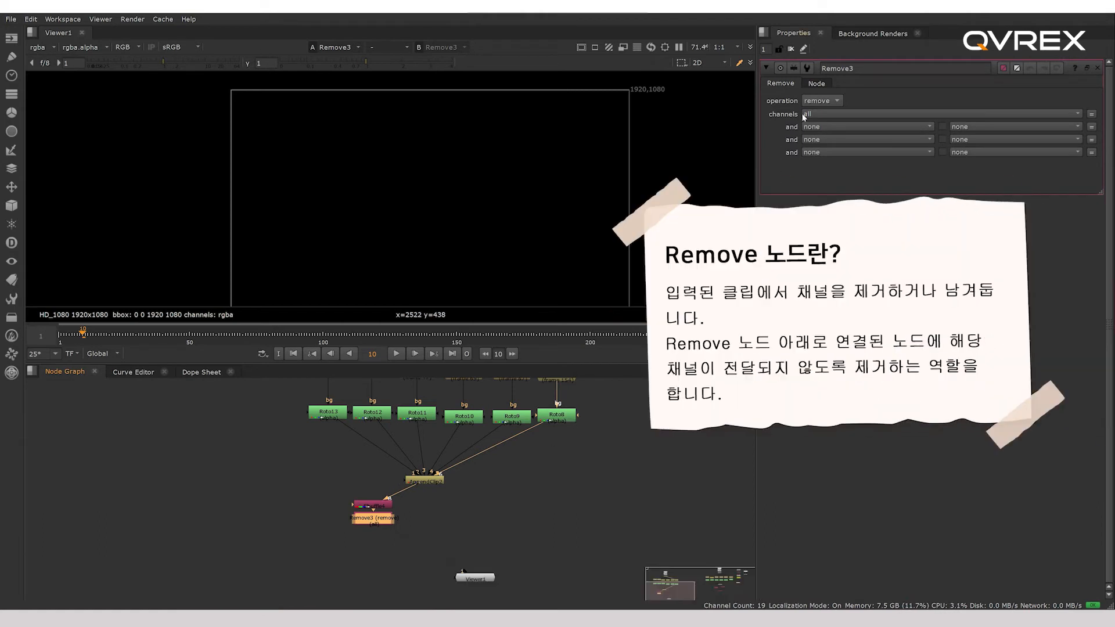
# Set the Remove node to keep the rgba channels and check the penguin matte on frames 6 and 7
pyautogui.click(821, 101)
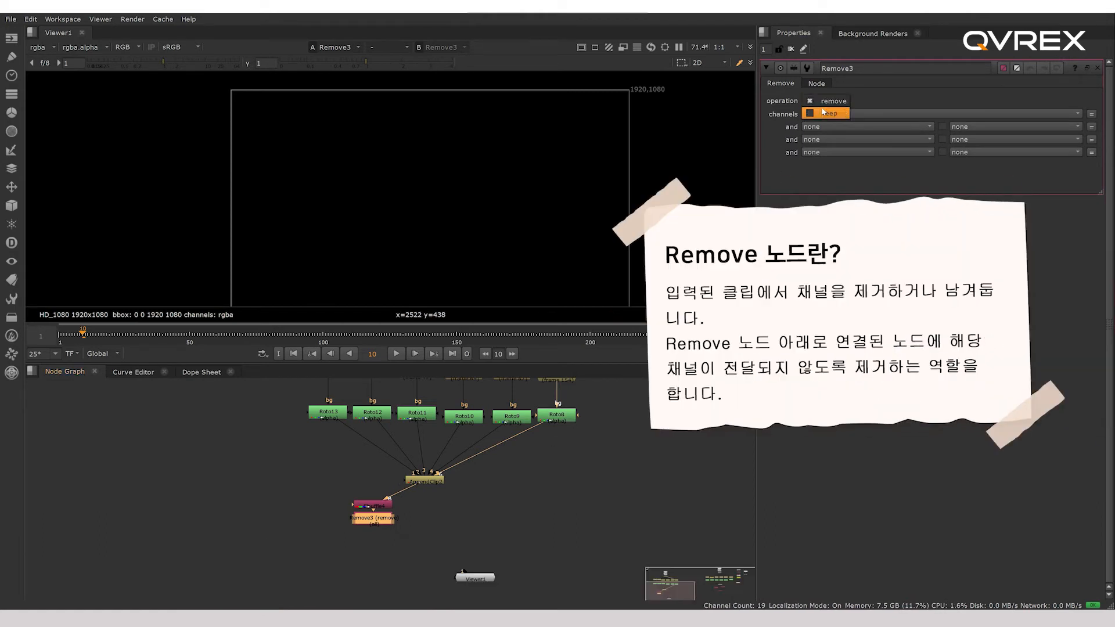
pyautogui.click(825, 113)
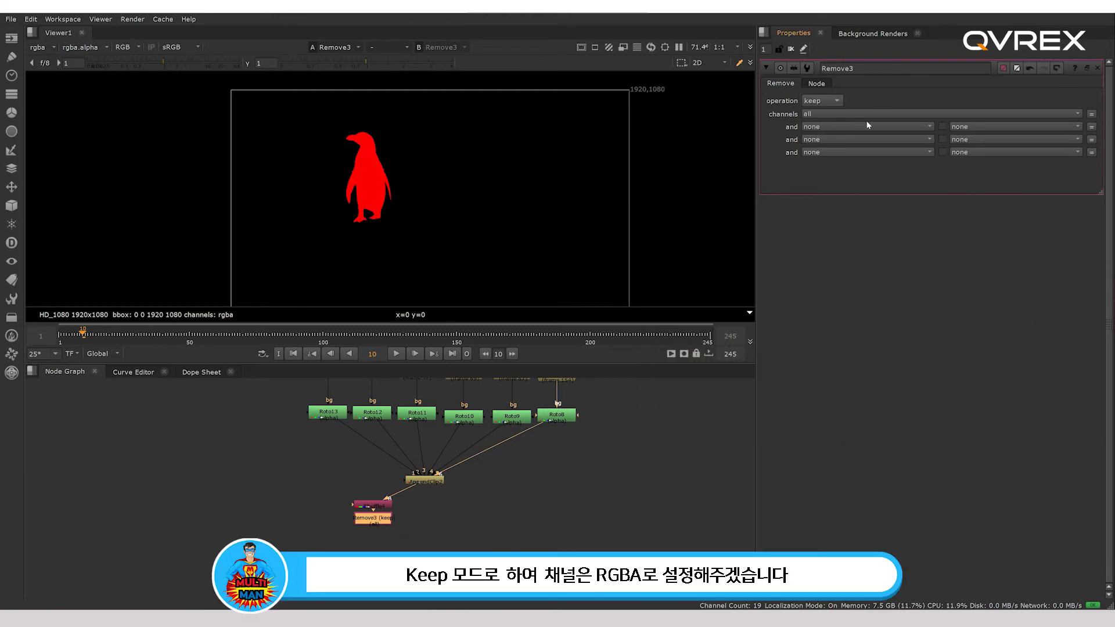
pyautogui.click(852, 113)
pyautogui.click(834, 154)
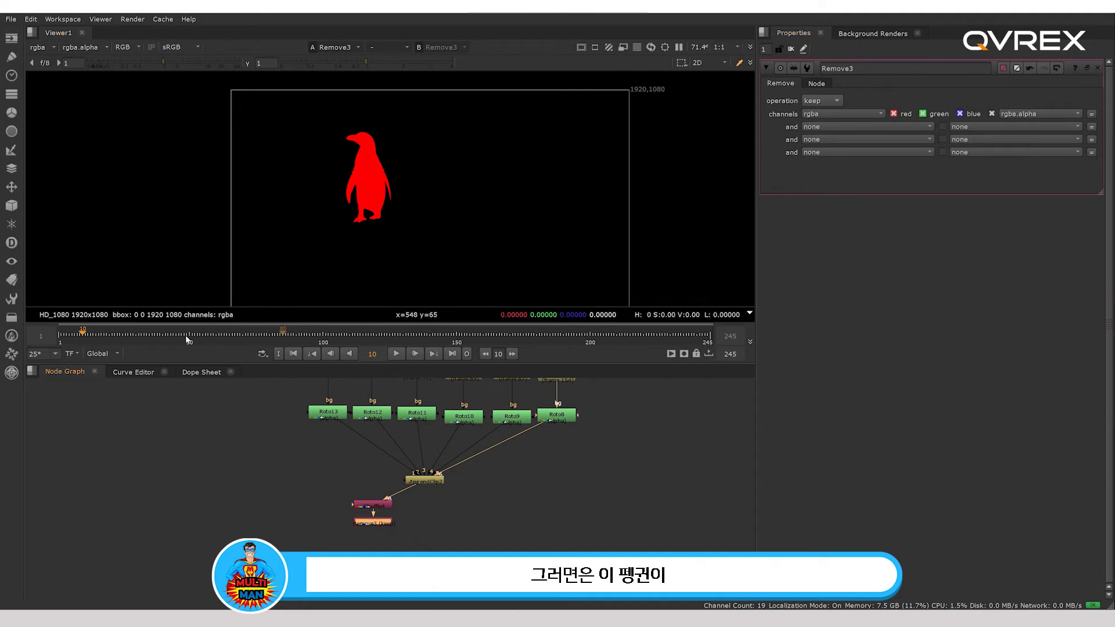
pyautogui.moveTo(70, 333); pyautogui.dragTo(73, 334)
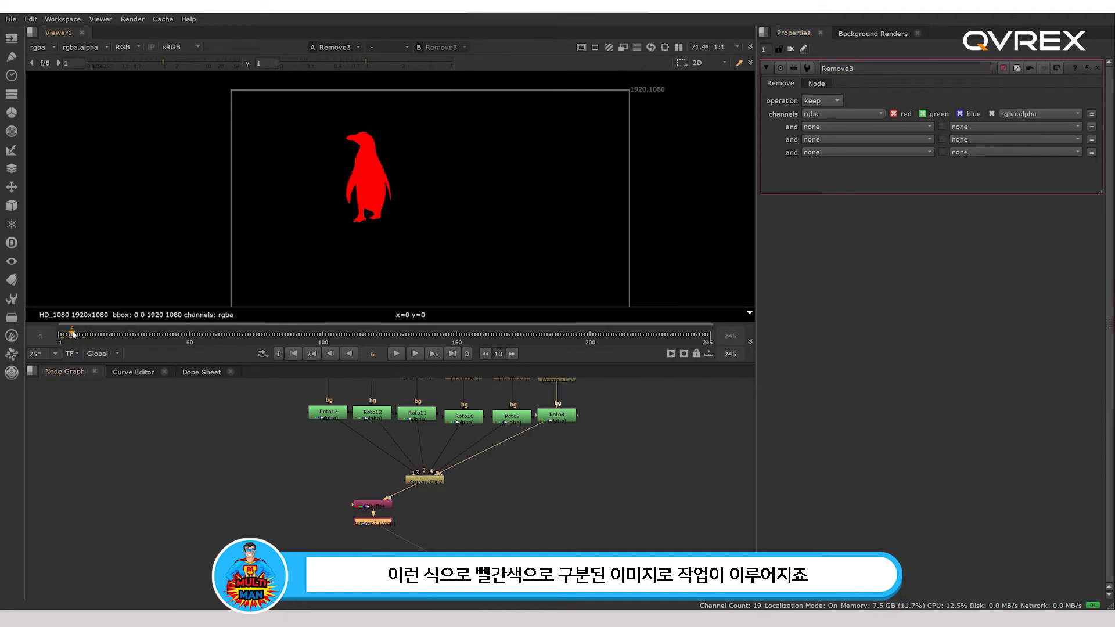
pyautogui.click(296, 552)
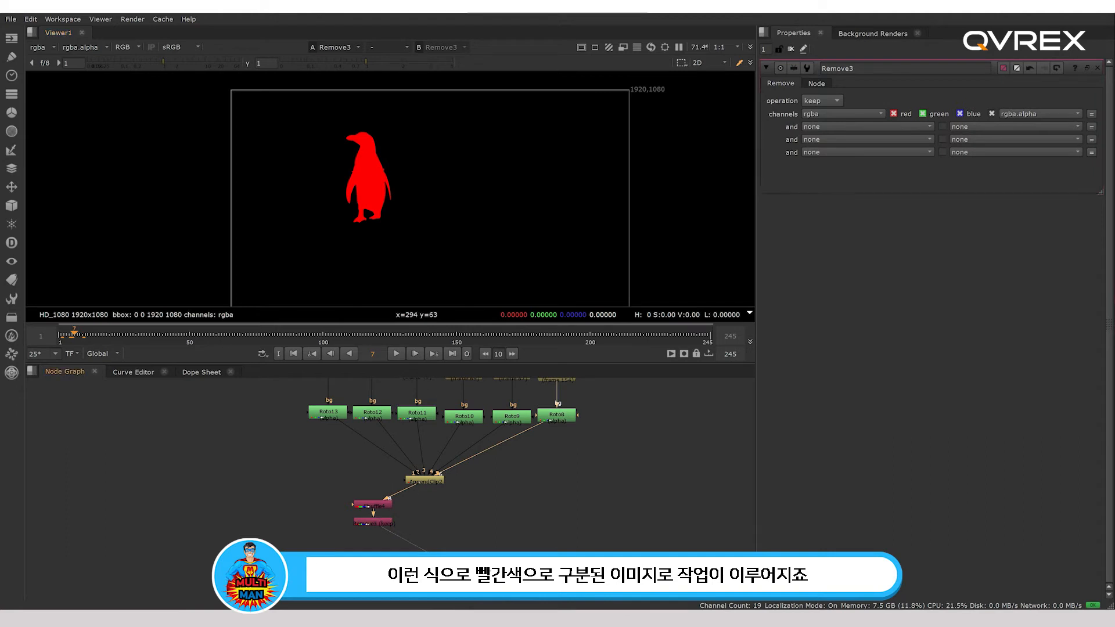
# Branch a second Remove node off the AppendClip node and place it beside the Shuffle node
pyautogui.click(432, 482)
pyautogui.press('1')
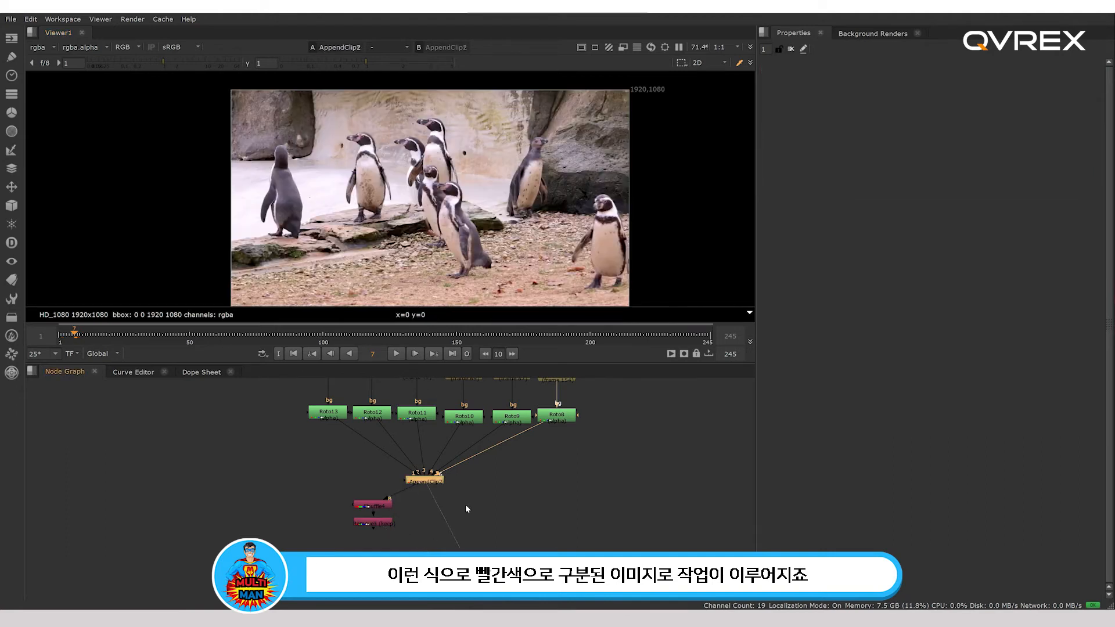
pyautogui.press('Tab')
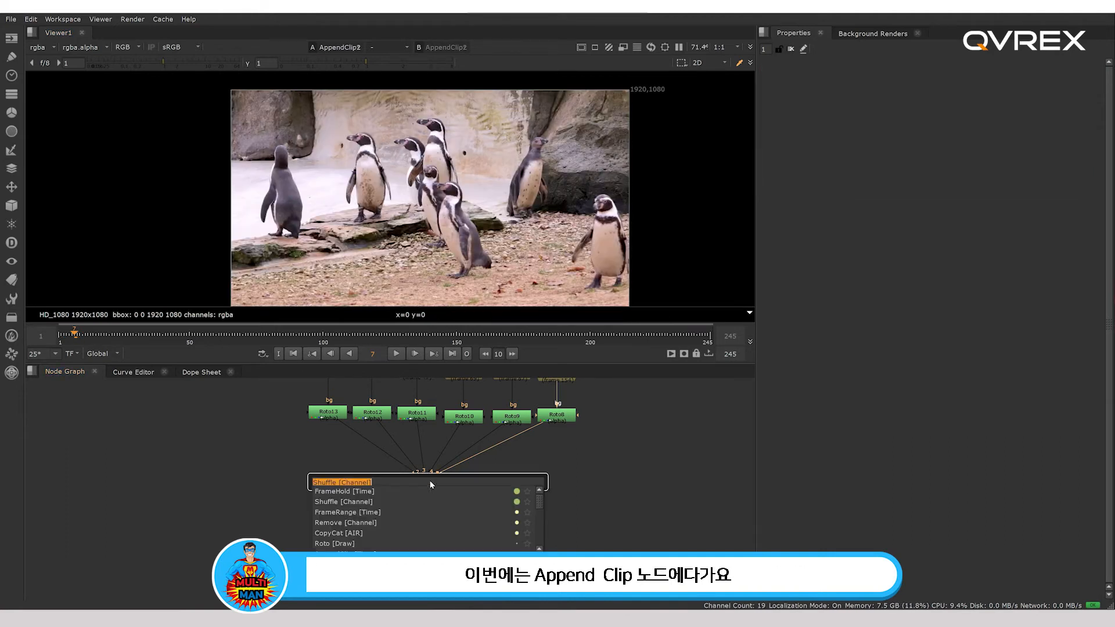
pyautogui.write('re')
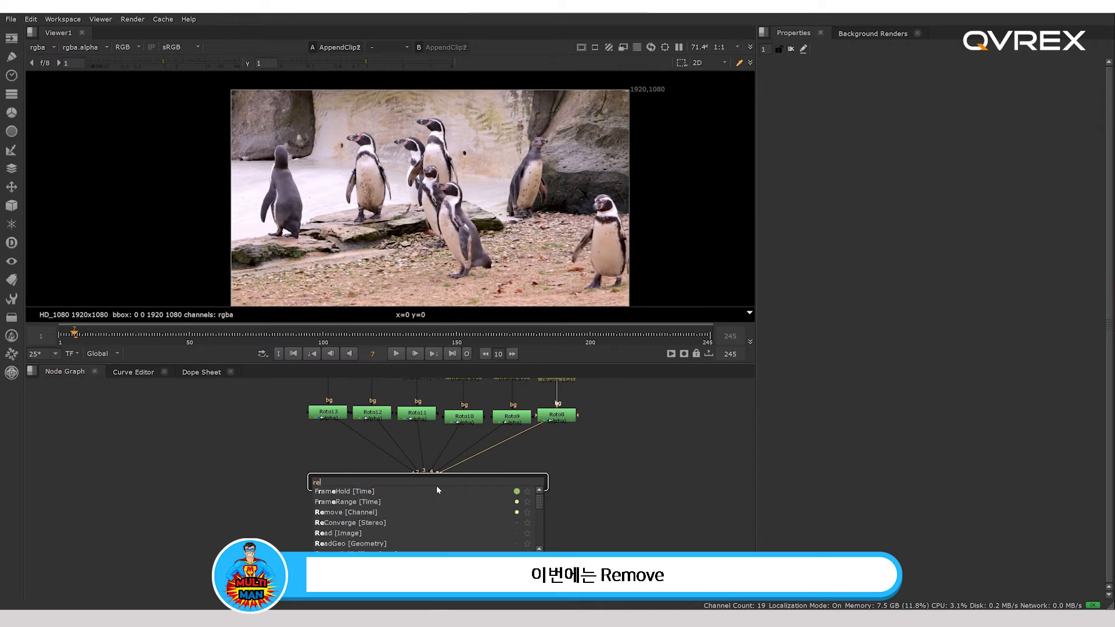
pyautogui.write('move [Channel')
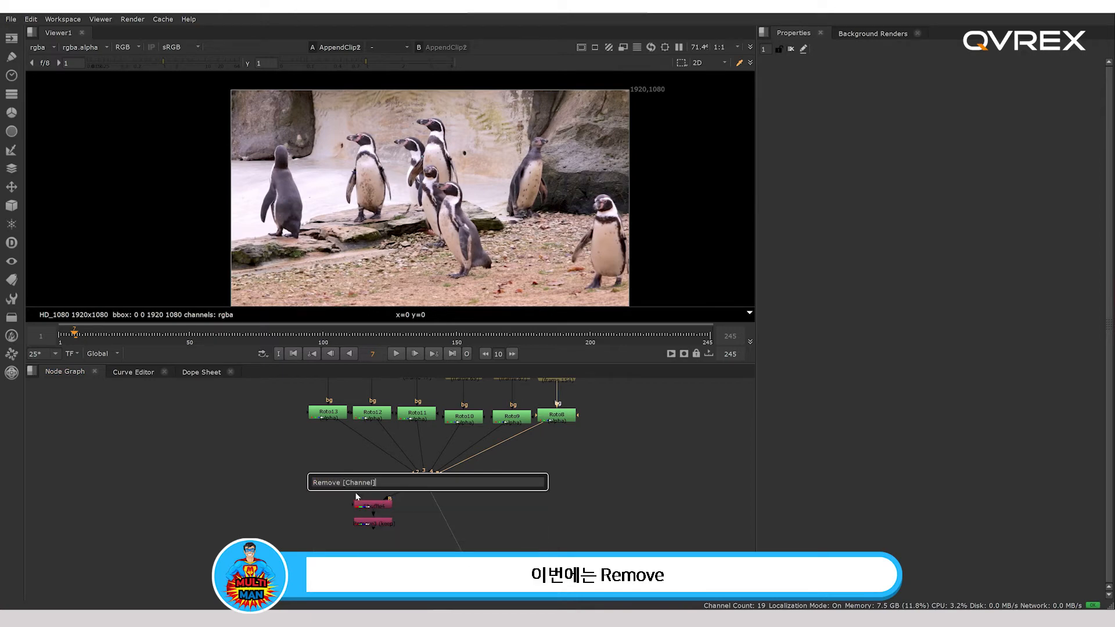
pyautogui.press('Return')
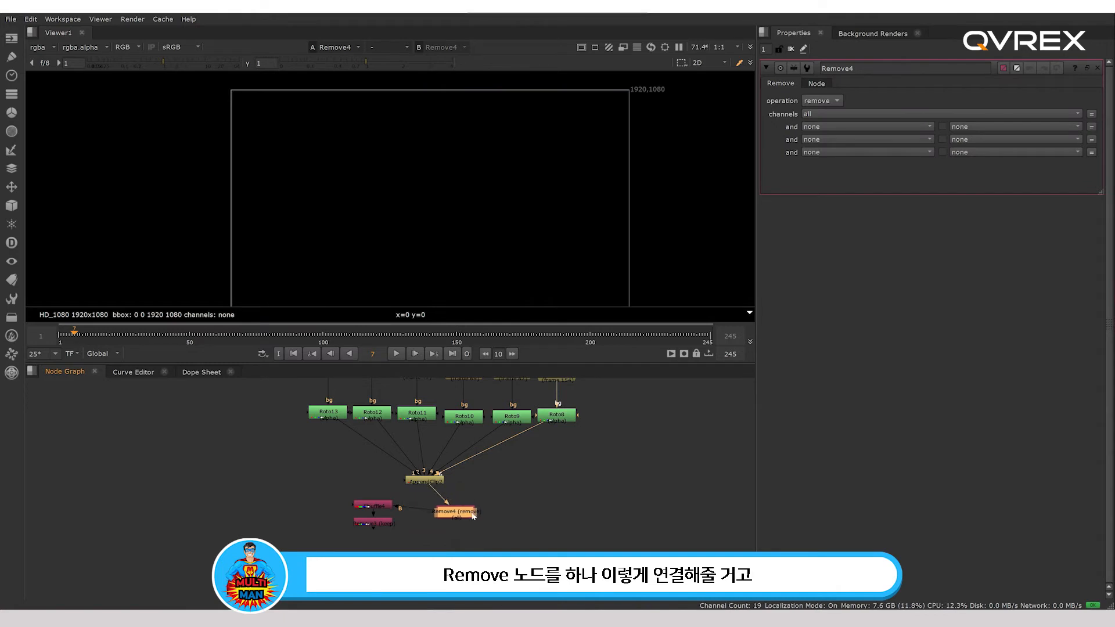
pyautogui.moveTo(422, 510); pyautogui.dragTo(450, 508)
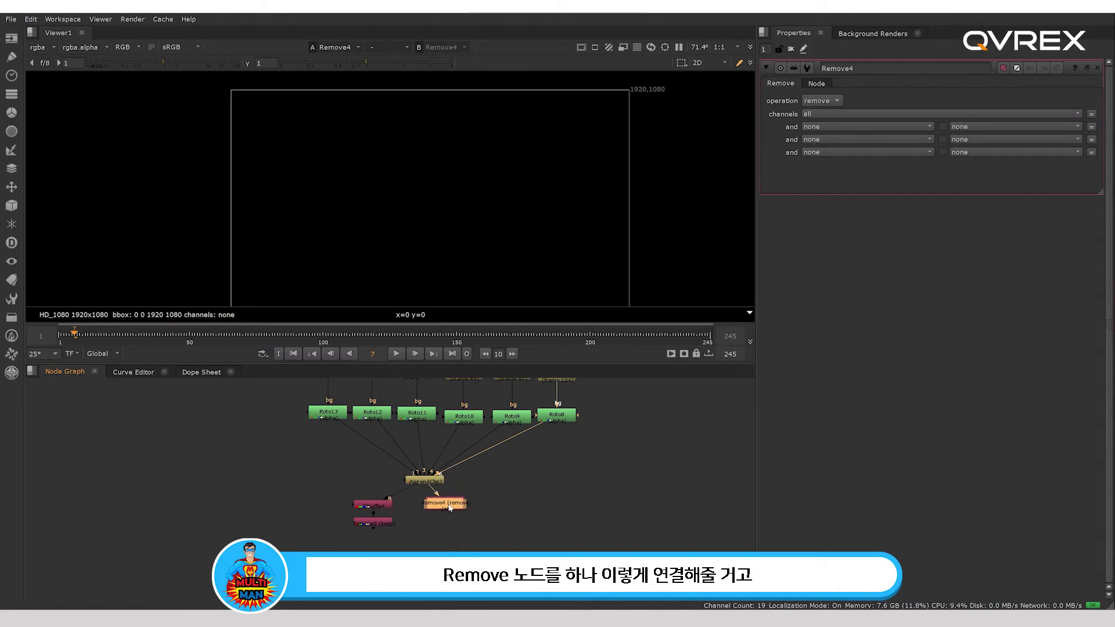
# Set the second Remove node, branched directly off AppendClip, to keep only the rgb channels and nudge it slightly outward
pyautogui.click(825, 101)
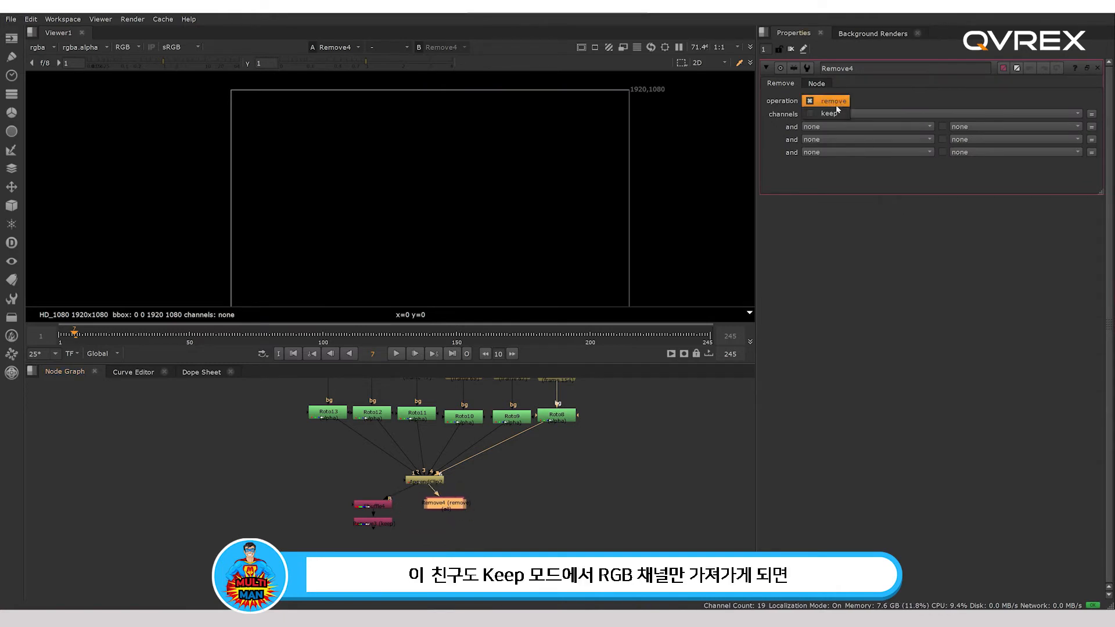
pyautogui.click(836, 113)
pyautogui.click(838, 114)
pyautogui.click(835, 152)
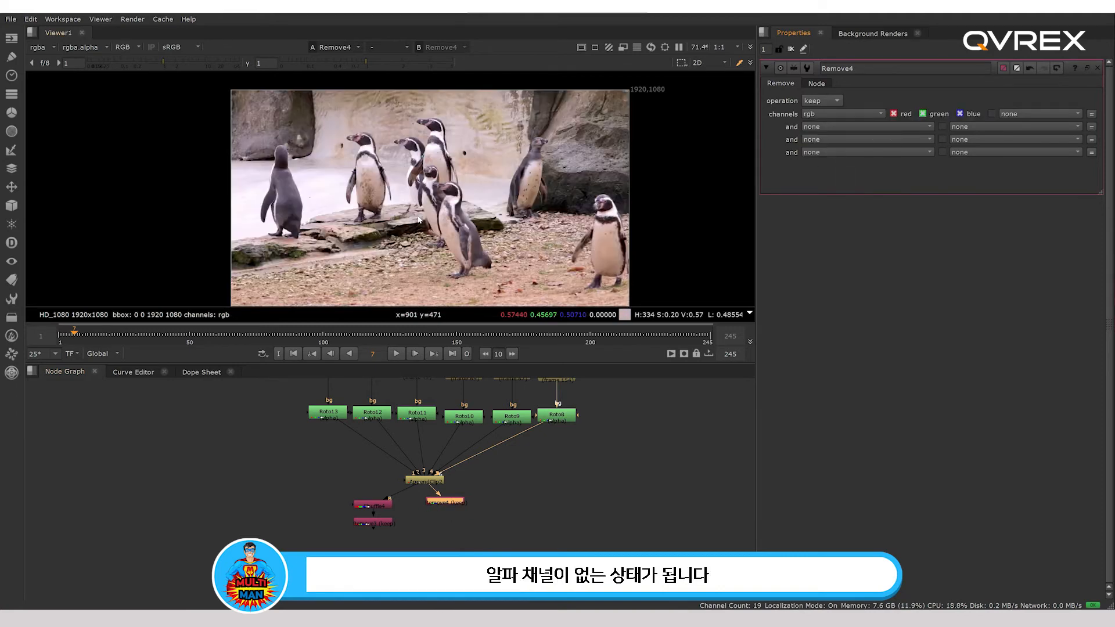
pyautogui.moveTo(439, 504)
pyautogui.mouseDown()
pyautogui.moveTo(455, 513)
pyautogui.moveTo(448, 504)
pyautogui.mouseUp()
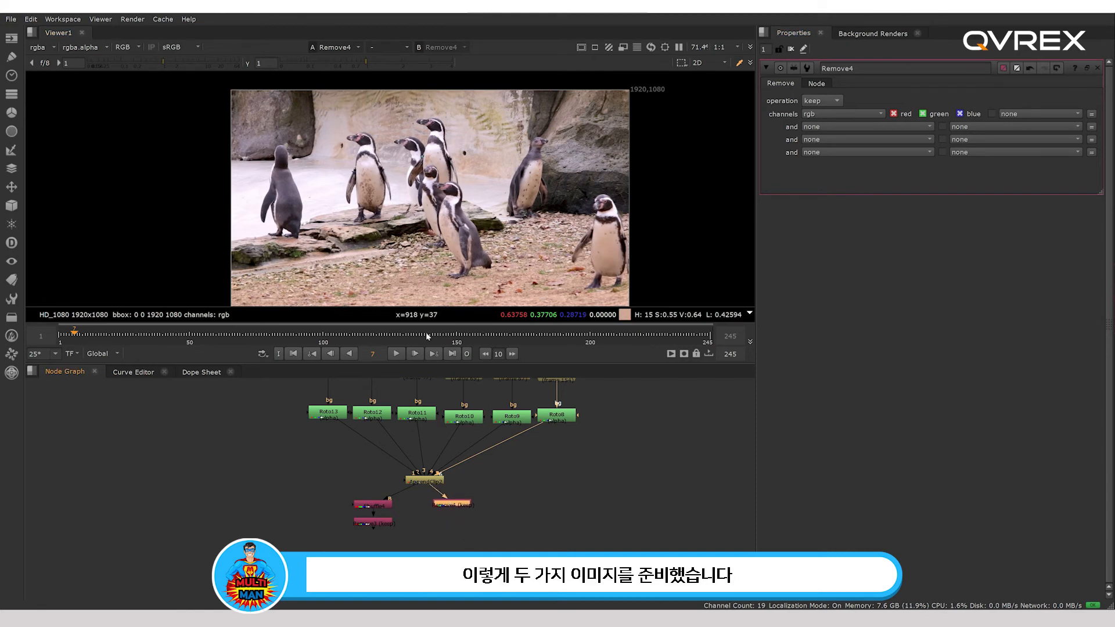
# Check the RGB branch's alpha channel, view the red matte from the Remove node below Shuffle, and scrub to frame 3
pyautogui.press('a')
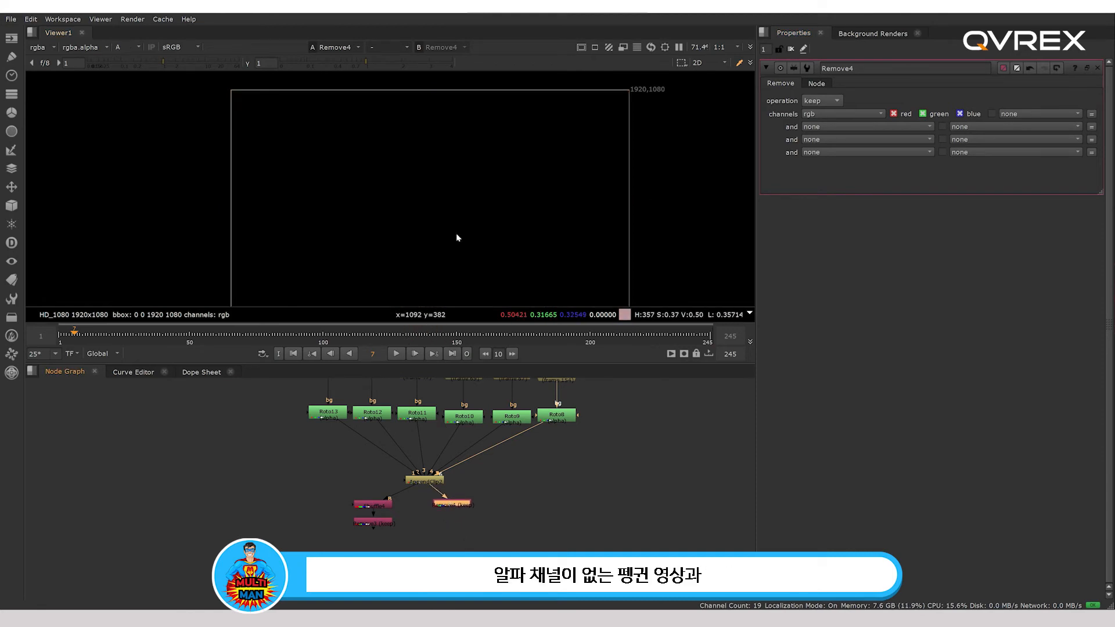
pyautogui.press('a')
pyautogui.click(386, 524)
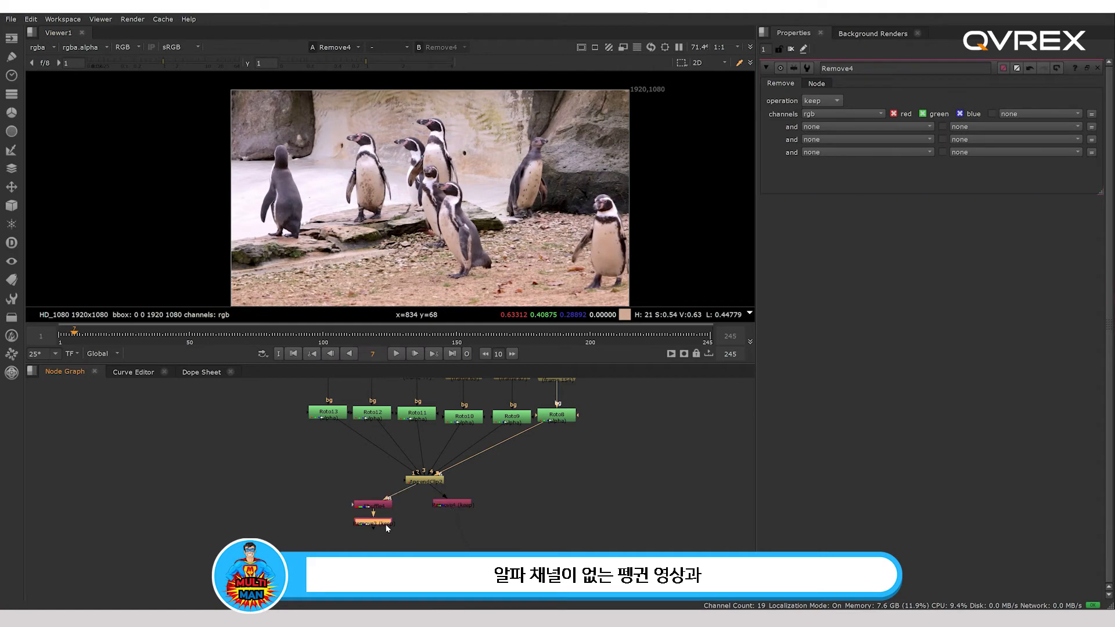
pyautogui.press('1')
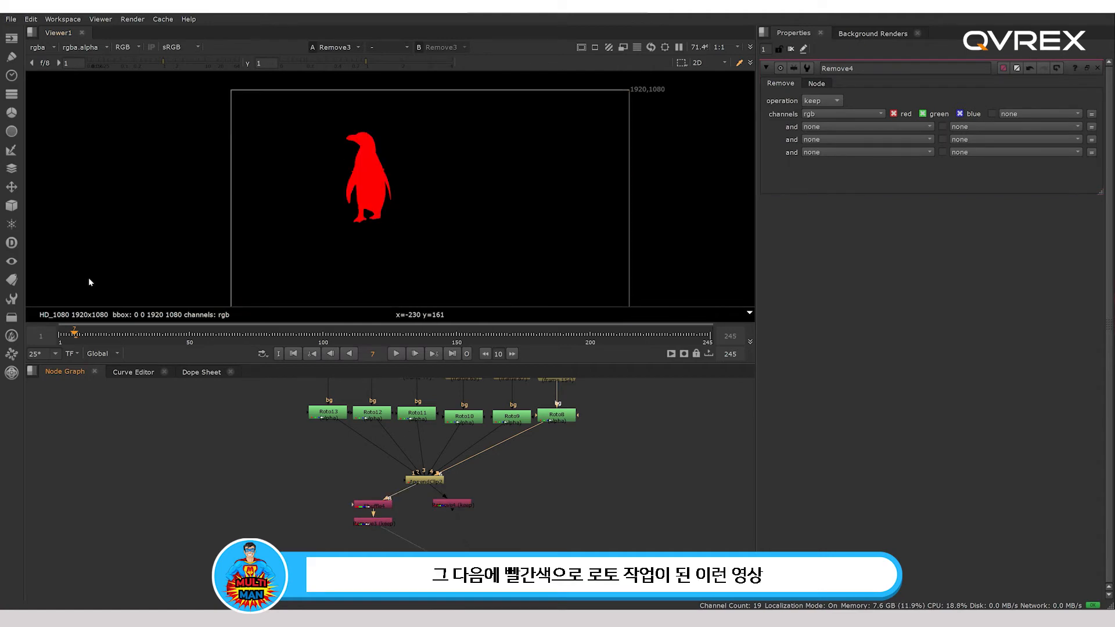
pyautogui.moveTo(73, 333); pyautogui.dragTo(65, 335)
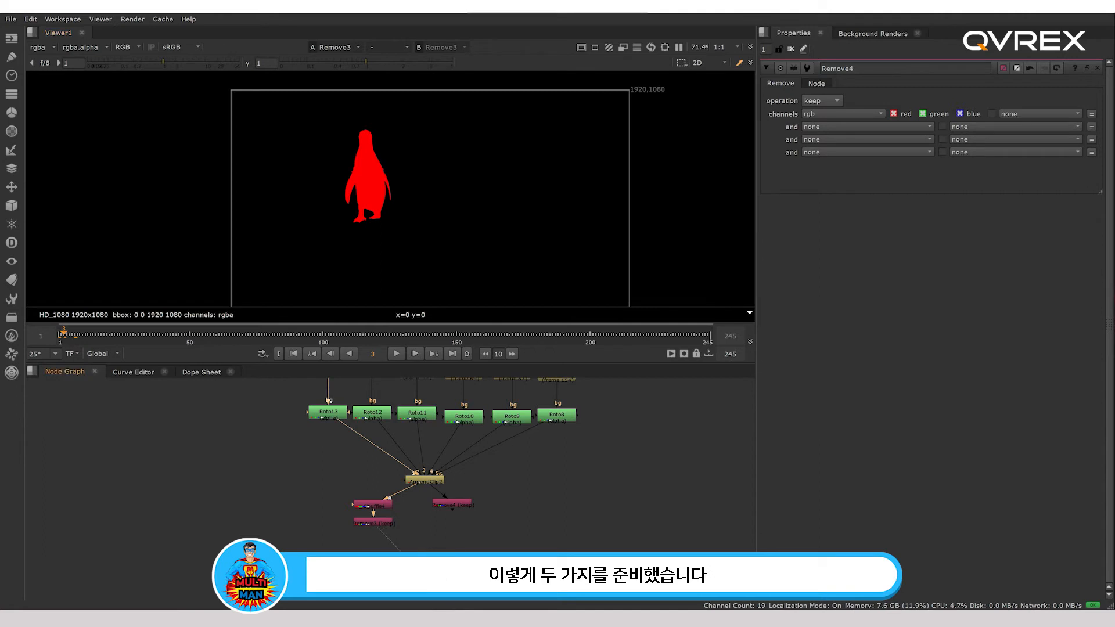
# Add a CopyCat node and place it below and between the two Remove nodes
pyautogui.press('Tab')
pyautogui.write('copy')
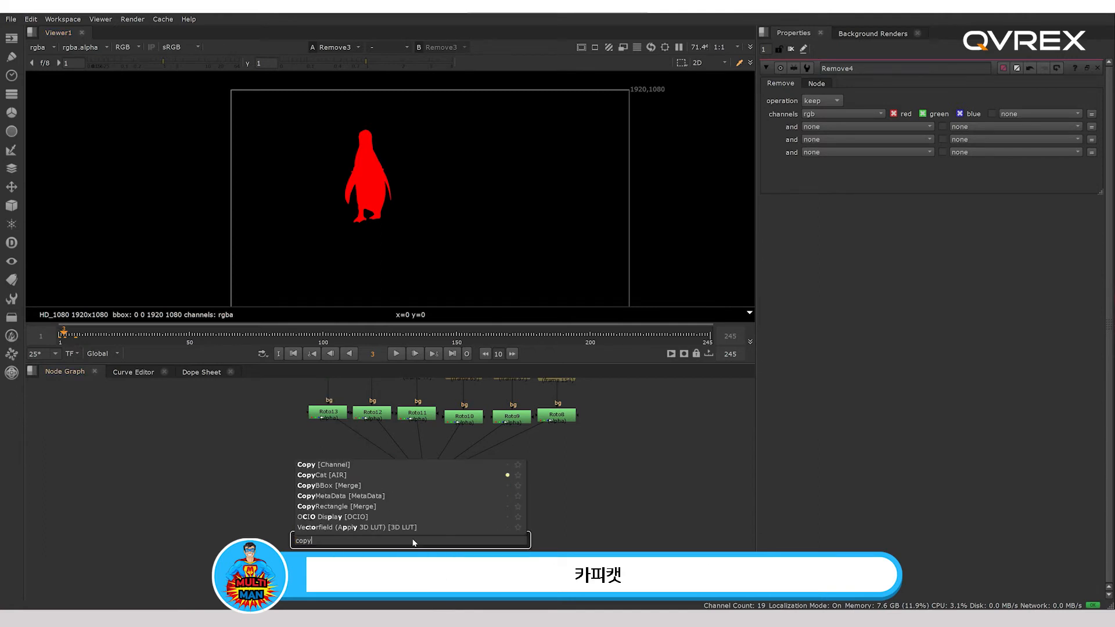
pyautogui.press('Down')
pyautogui.press('Return')
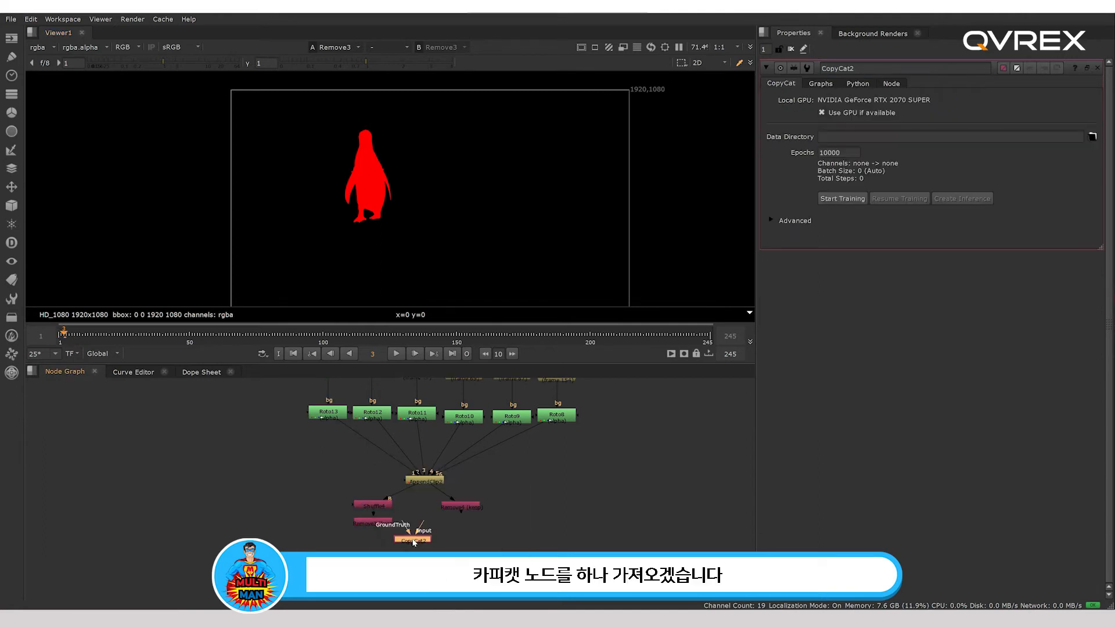
pyautogui.moveTo(414, 543); pyautogui.dragTo(418, 549)
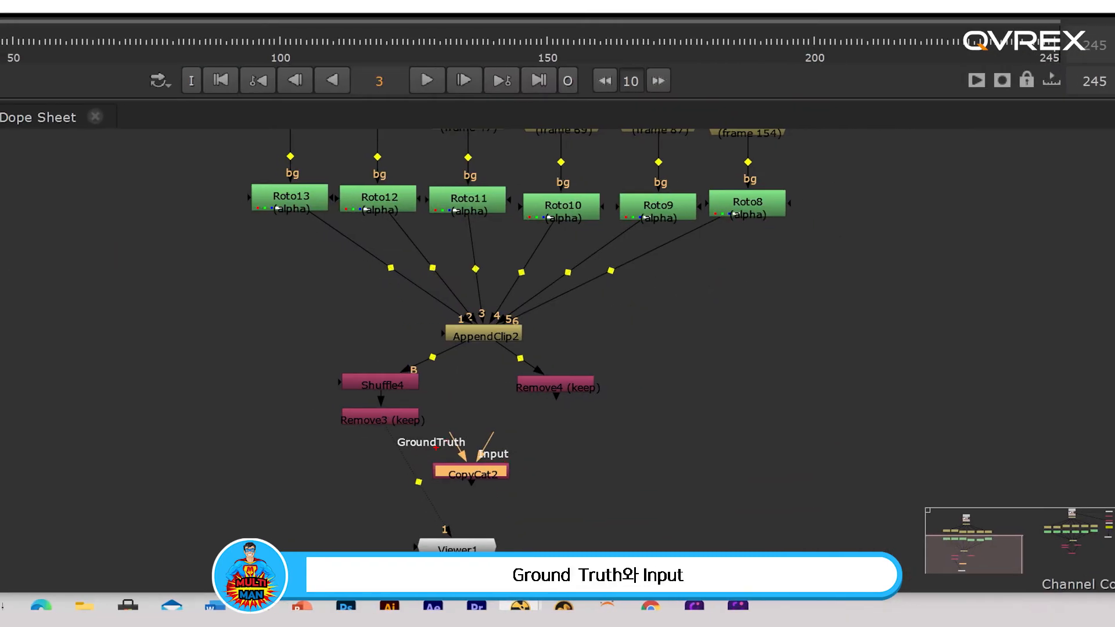
pyautogui.moveTo(480, 467); pyautogui.dragTo(516, 467)
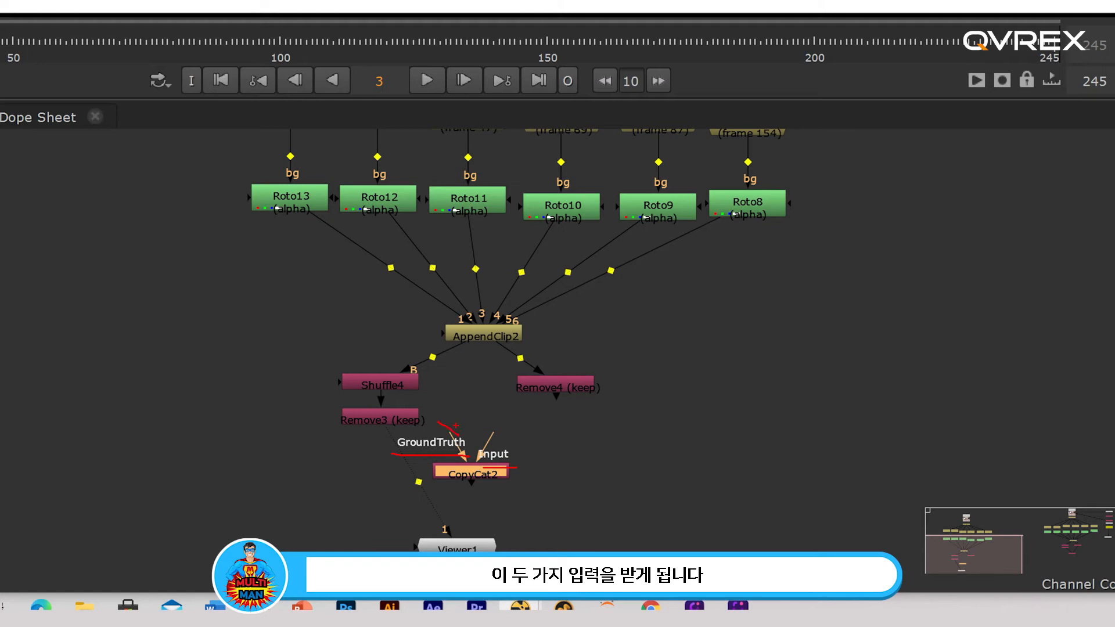
pyautogui.press('Escape')
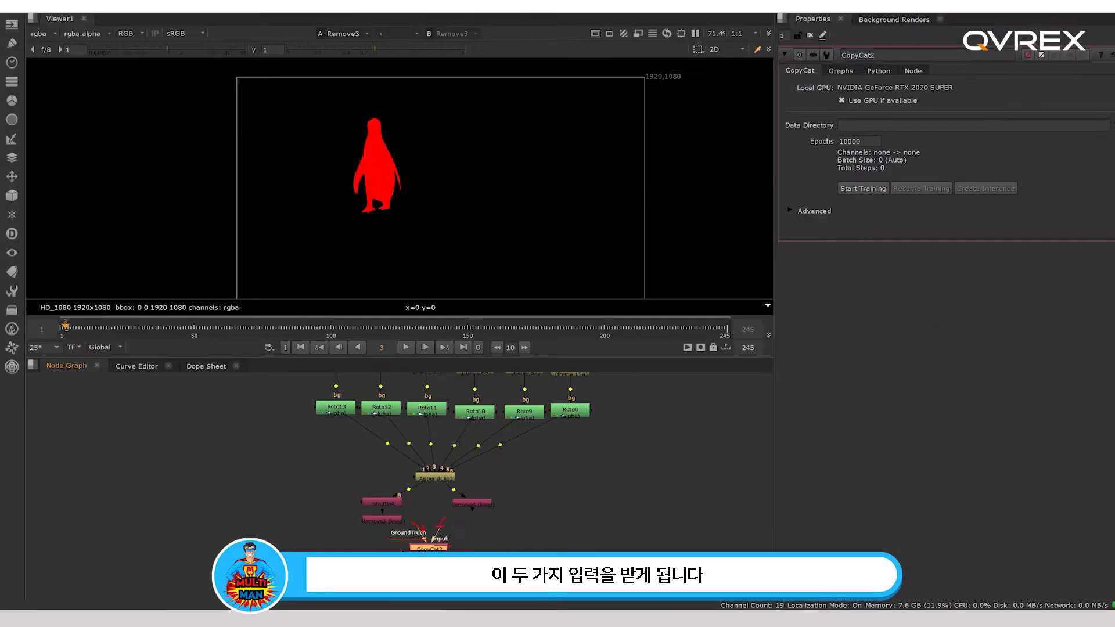
# Connect CopyCat's Input to the RGB Remove node and GroundTruth to the Remove node below Shuffle, and view the CopyCat output
pyautogui.moveTo(493, 435); pyautogui.dragTo(551, 387)
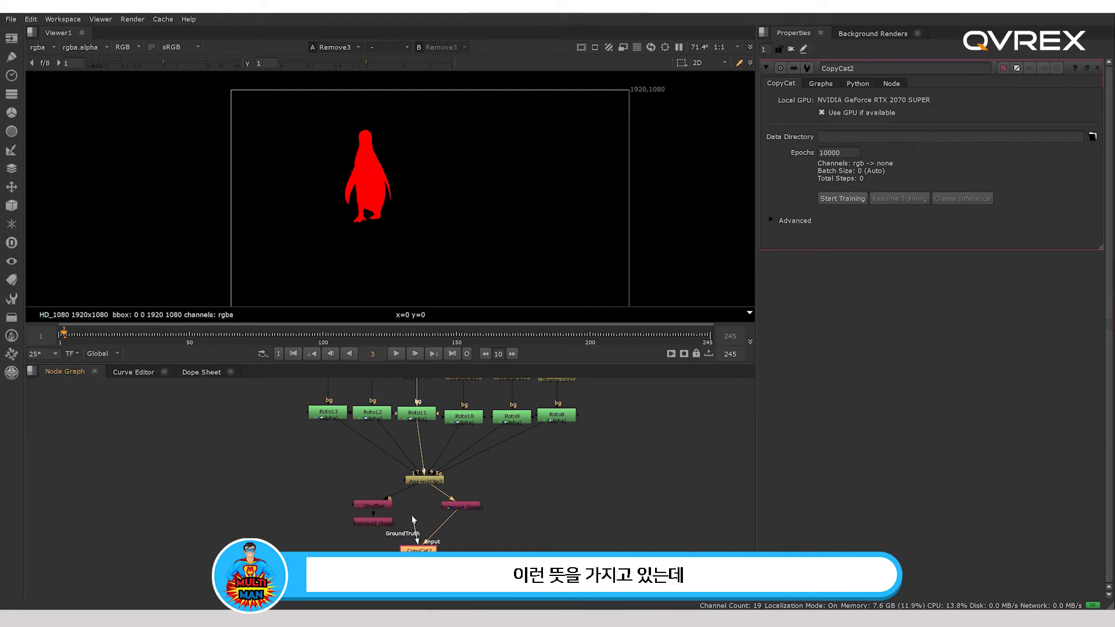
pyautogui.moveTo(413, 519); pyautogui.dragTo(380, 522)
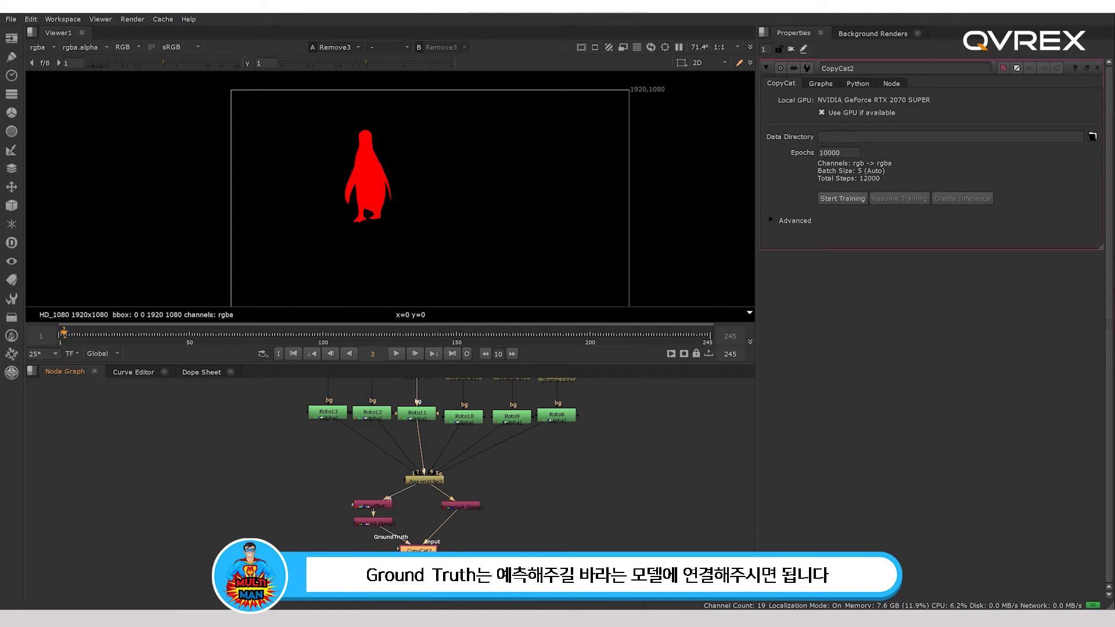
pyautogui.press('1')
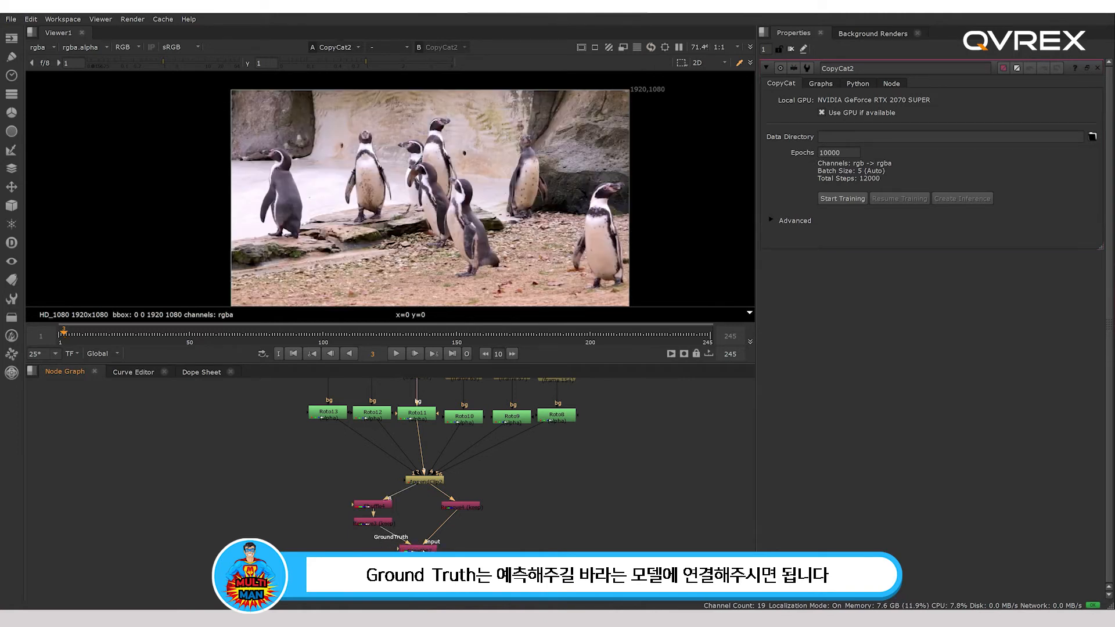
# Set the CopyCat node's Data Directory to the training(1024) folder on the desktop
pyautogui.doubleClick(416, 549)
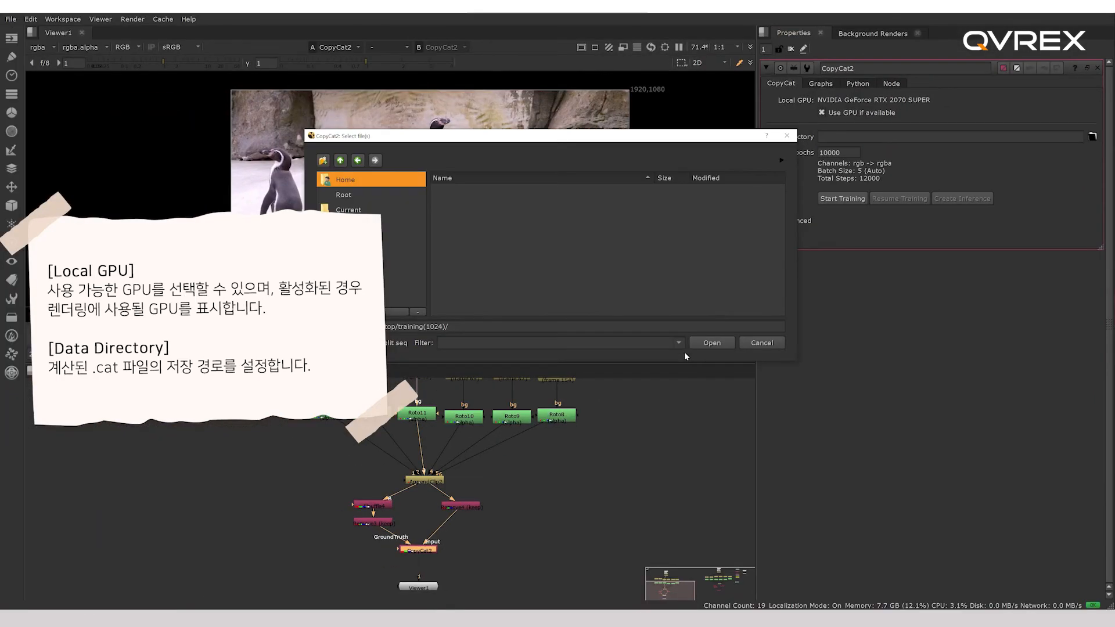
pyautogui.click(712, 341)
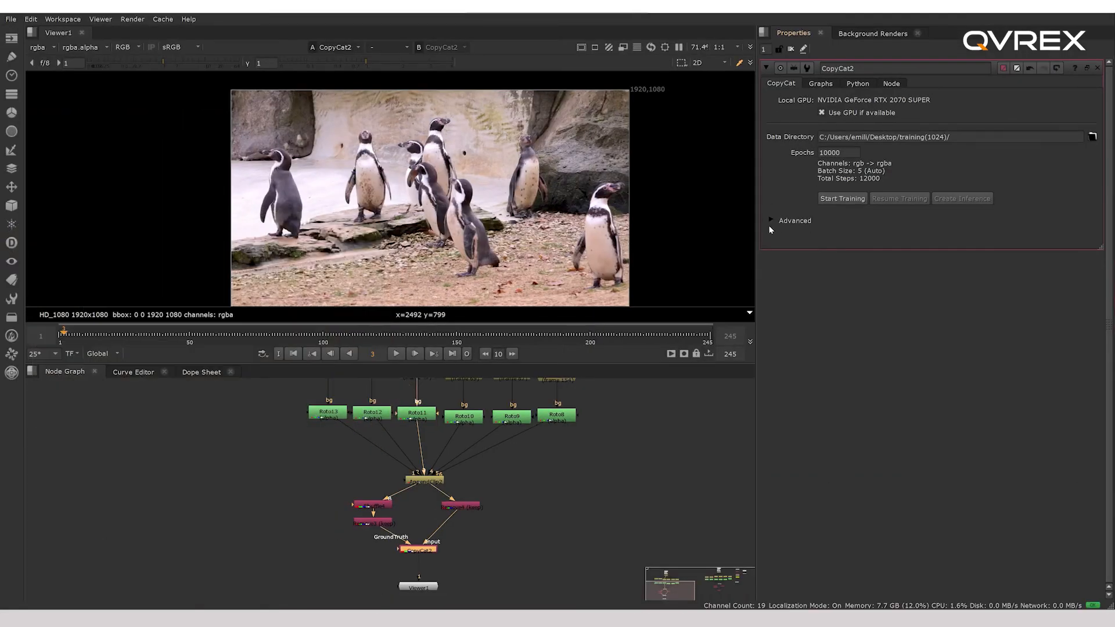
# Expand CopyCat's advanced settings and keep Initial Weights at None and Model Size at Medium
pyautogui.click(772, 222)
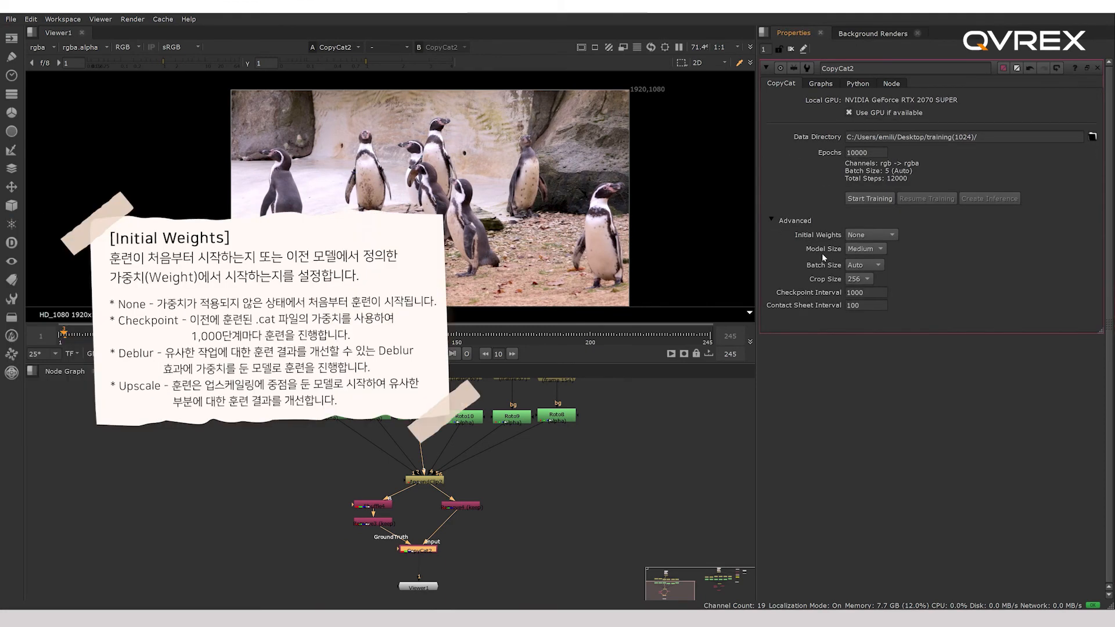
pyautogui.click(868, 235)
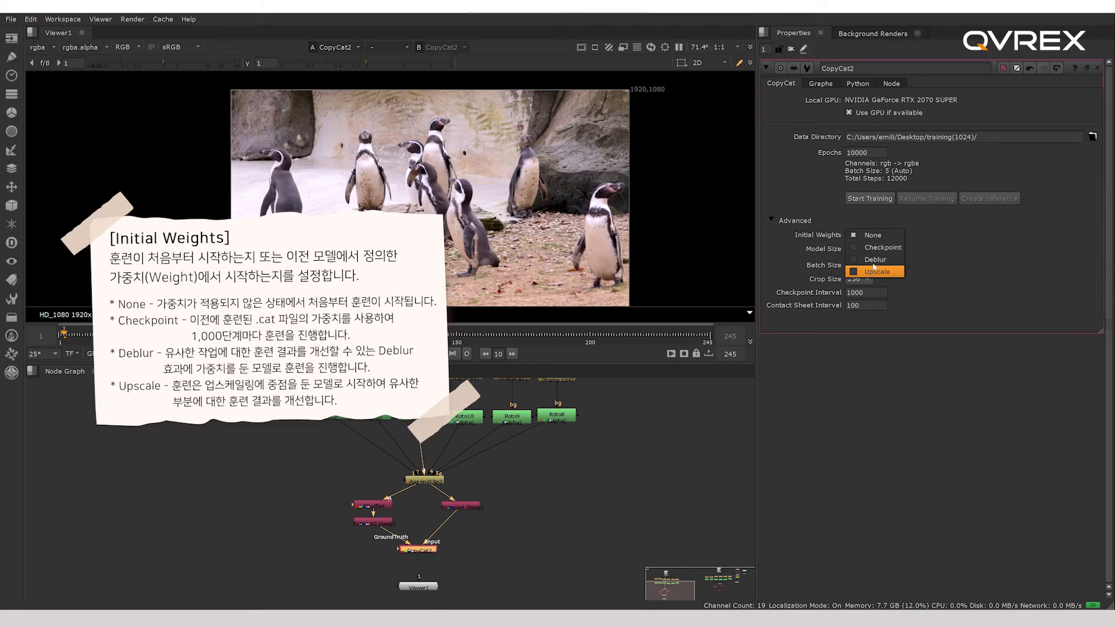
pyautogui.click(876, 237)
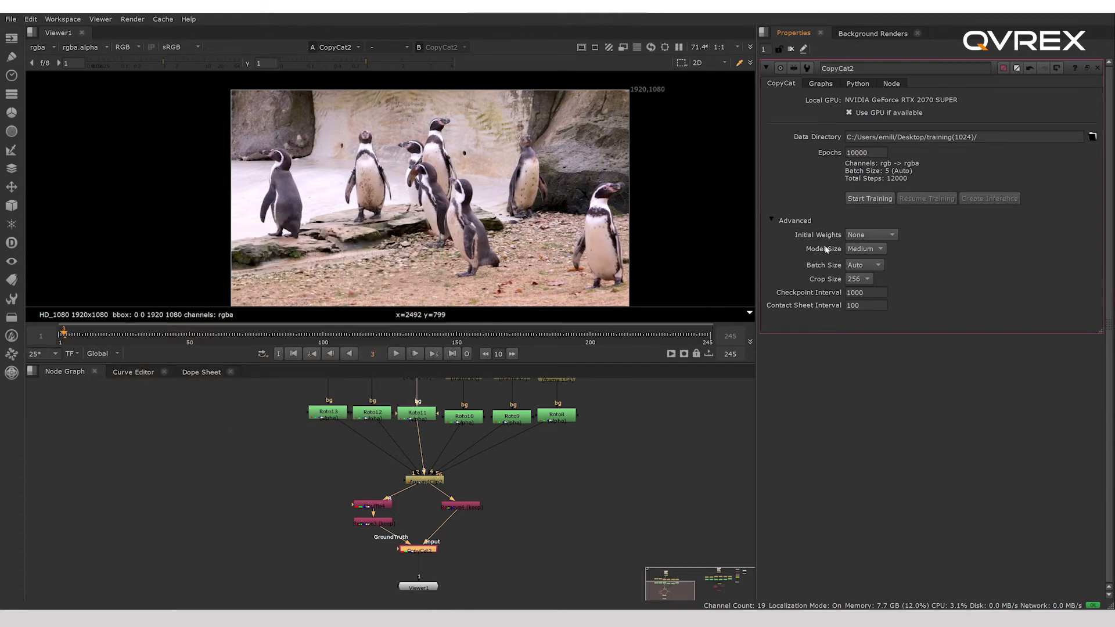
pyautogui.click(863, 249)
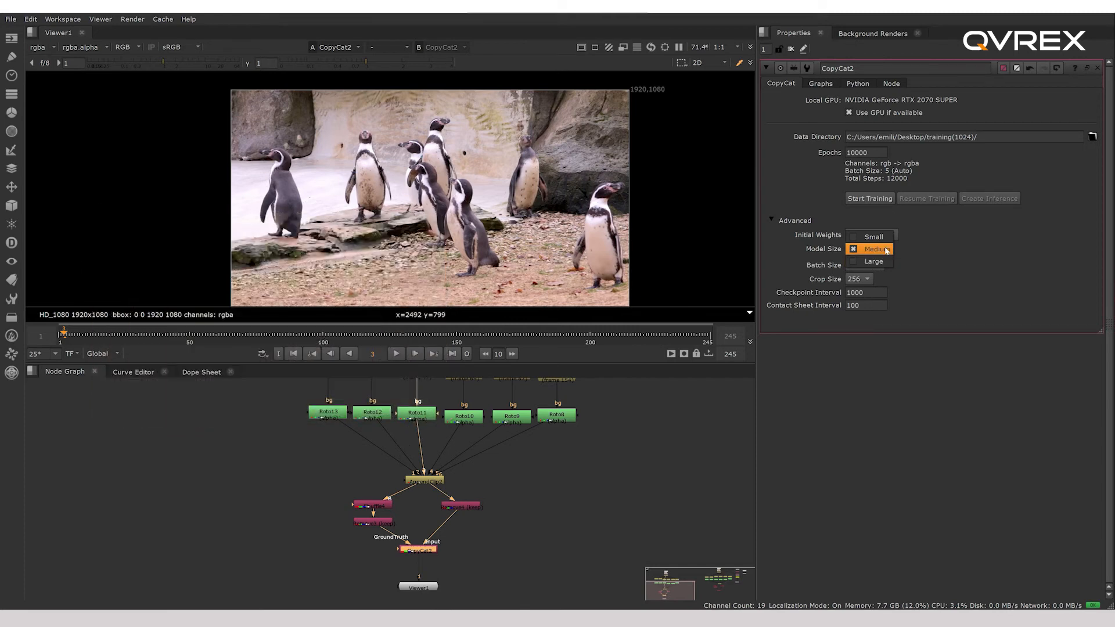
pyautogui.click(886, 251)
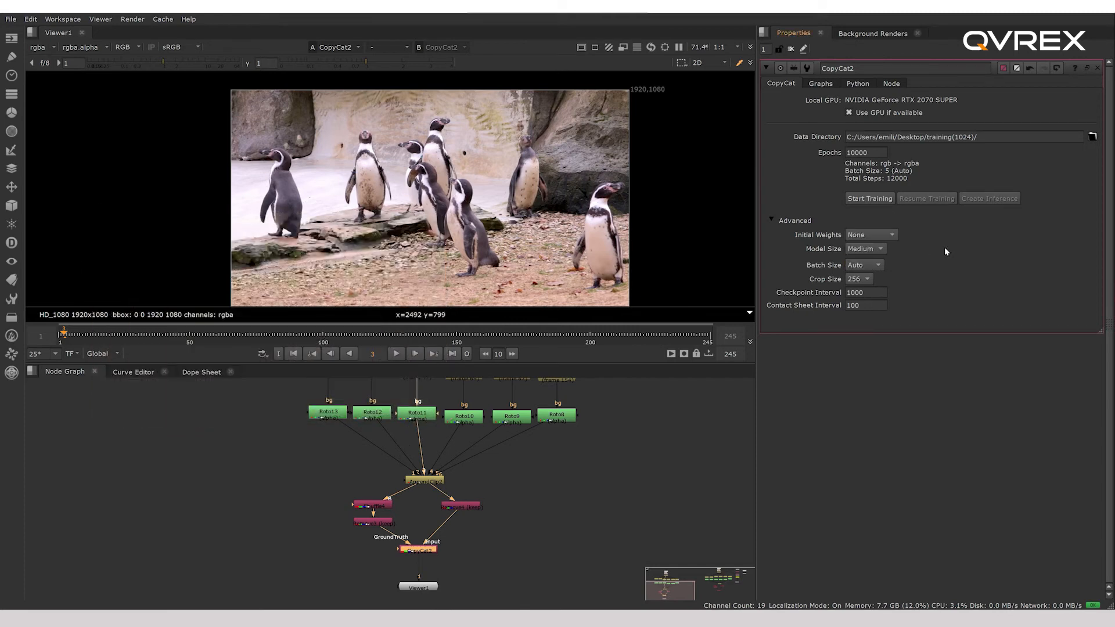
# Try the Manual option for CopyCat's Batch Size and return it to Auto
pyautogui.click(876, 265)
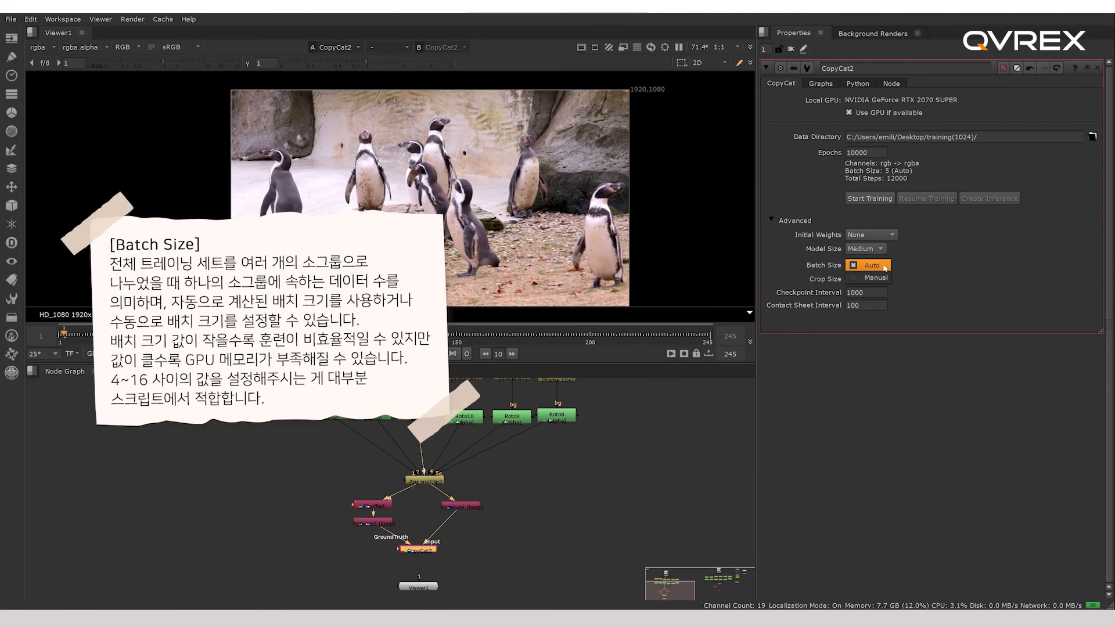
pyautogui.click(884, 277)
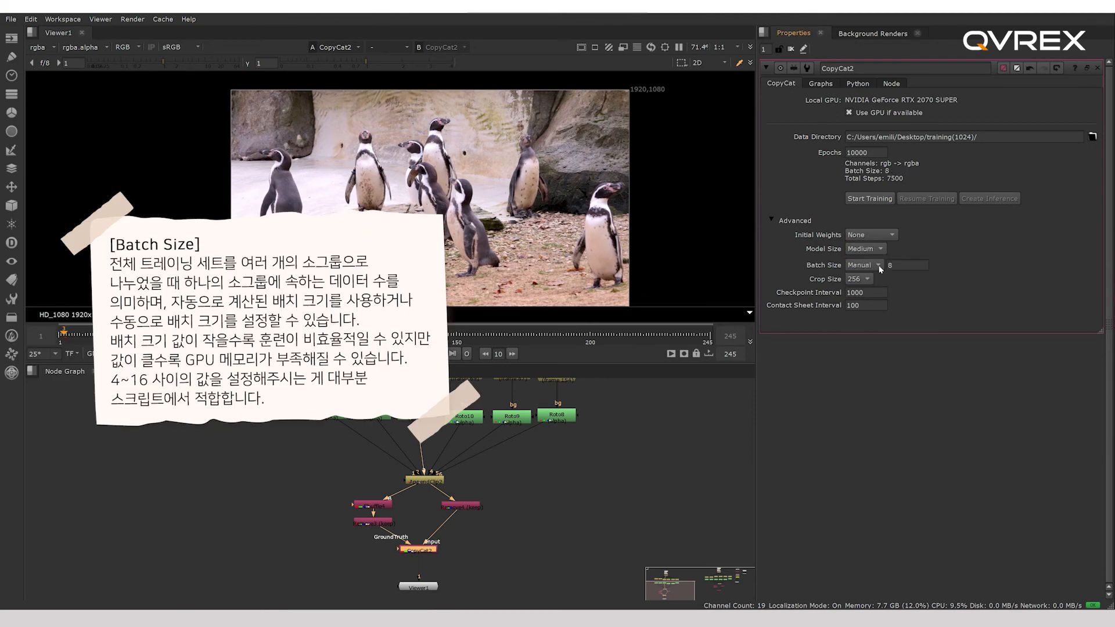
pyautogui.click(880, 267)
pyautogui.click(871, 252)
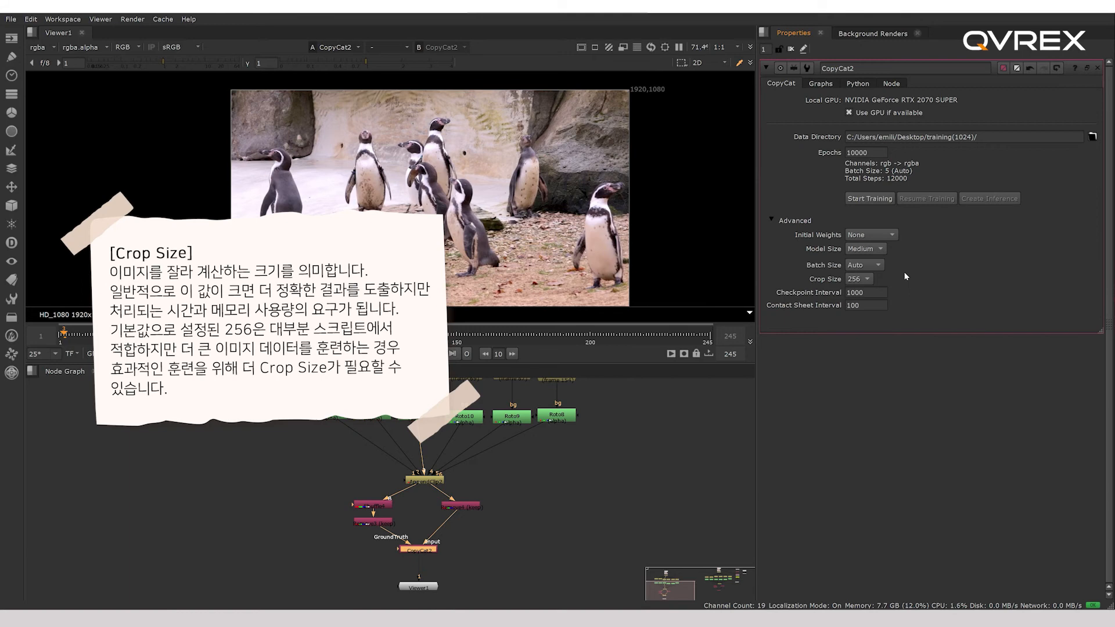
# Review the available Crop Size options for CopyCat and keep the value at 256
pyautogui.click(865, 279)
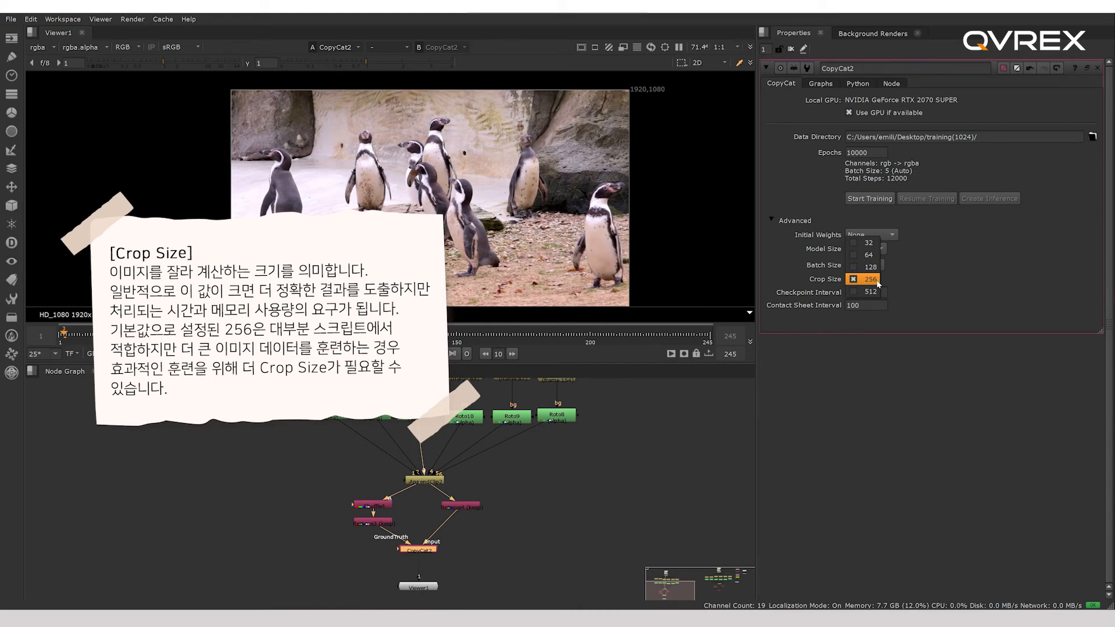
pyautogui.click(878, 281)
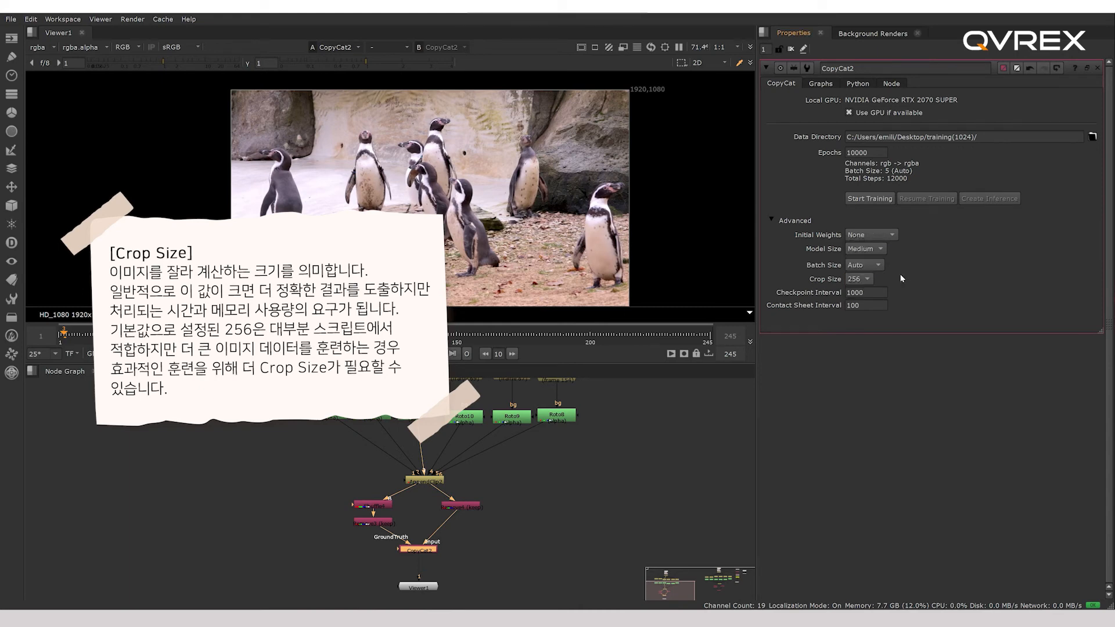
pyautogui.click(867, 280)
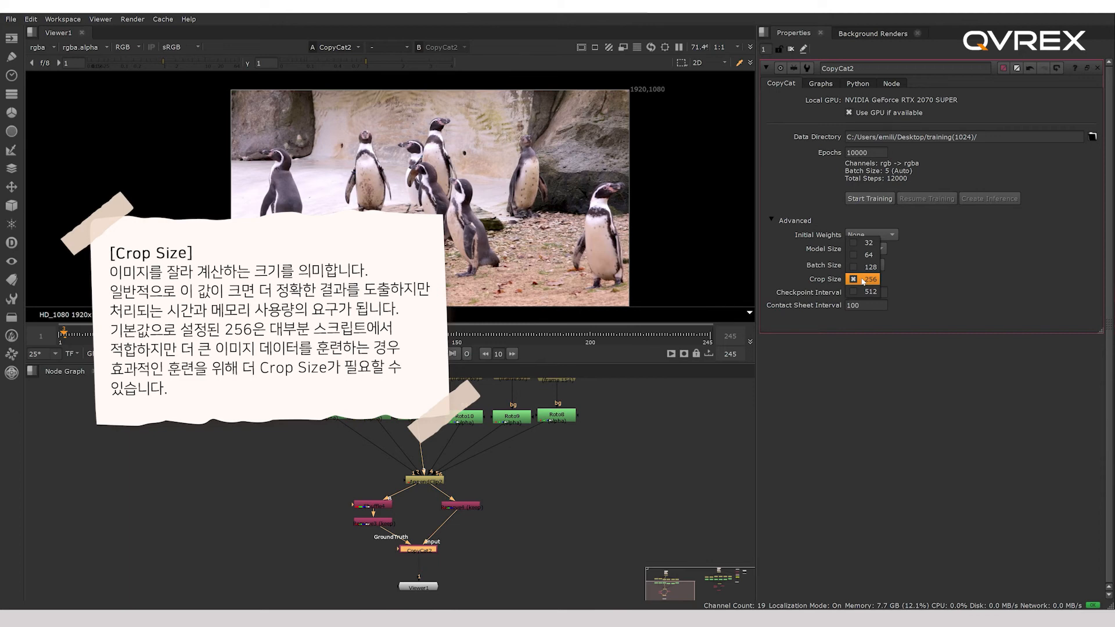
pyautogui.click(865, 279)
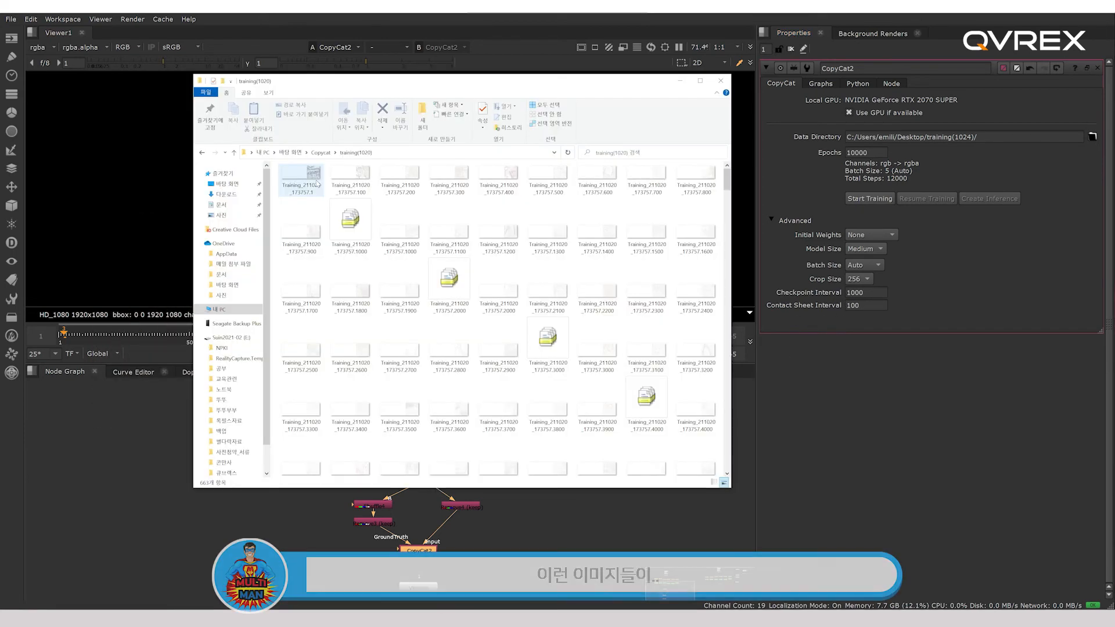
# In File Explorer's training(1020) folder, check the first training image's file properties and inspect the saved contact sheets and the step 1000 checkpoint
pyautogui.click(315, 183)
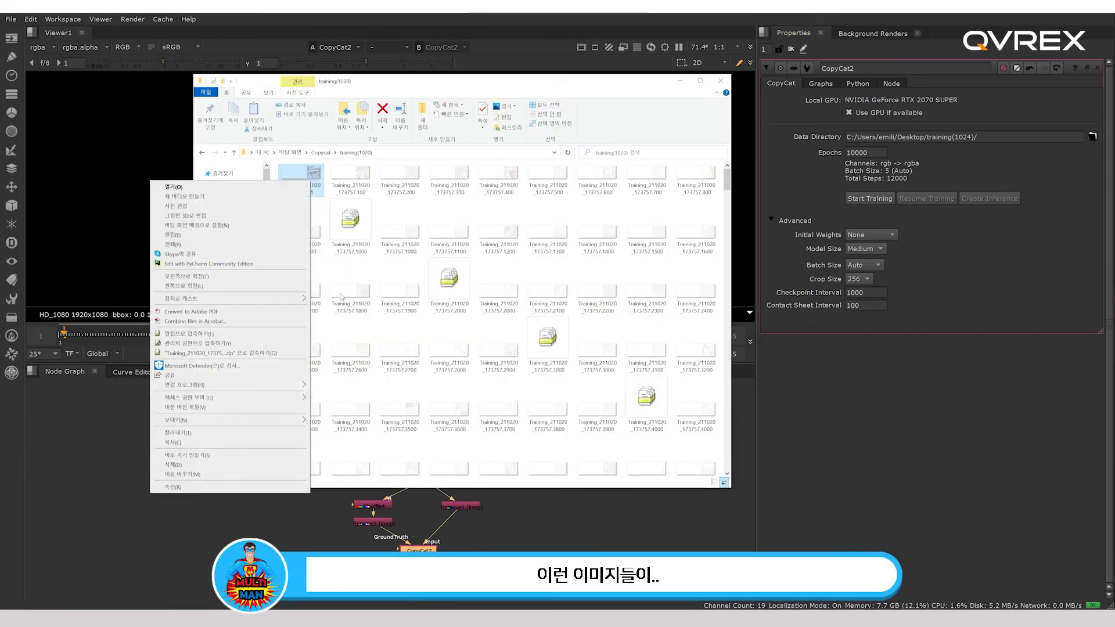
pyautogui.click(243, 489)
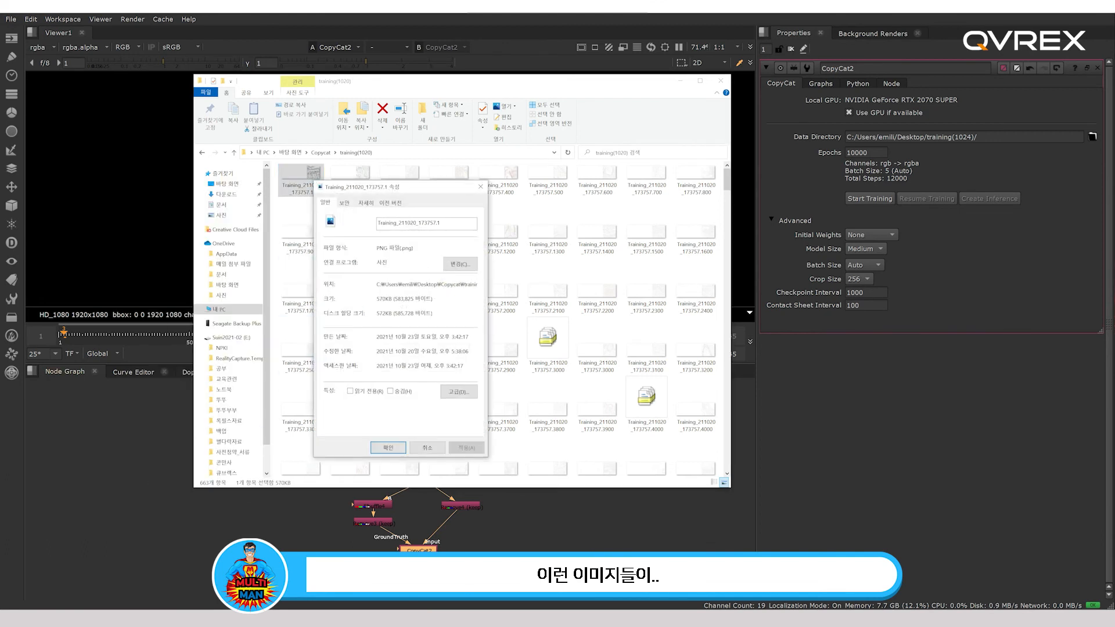
pyautogui.moveTo(376, 248); pyautogui.dragTo(414, 248)
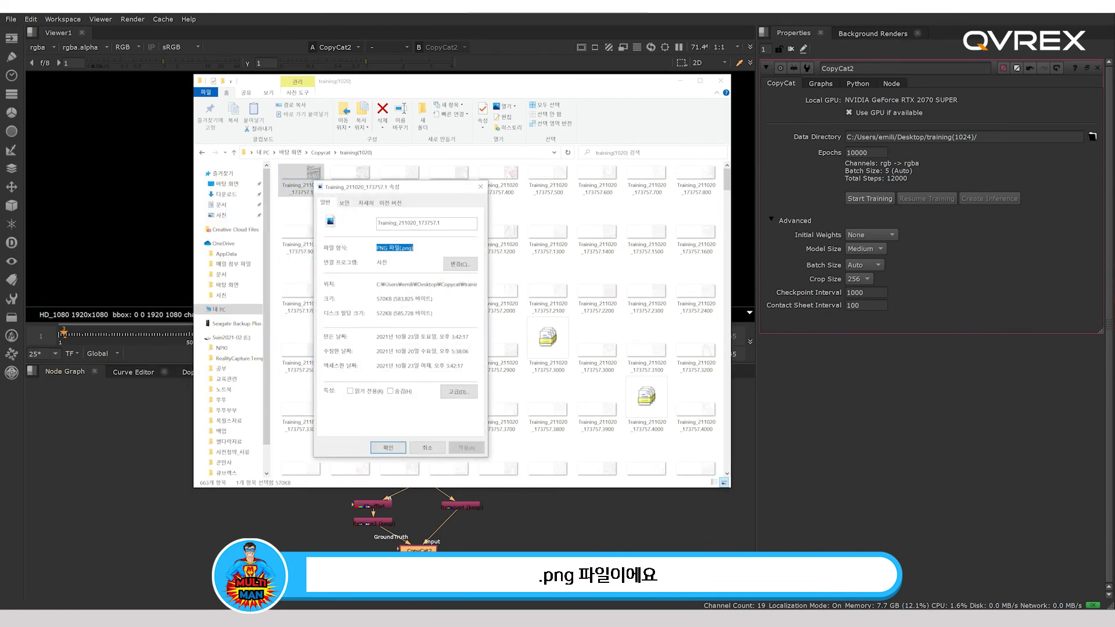
pyautogui.click(428, 448)
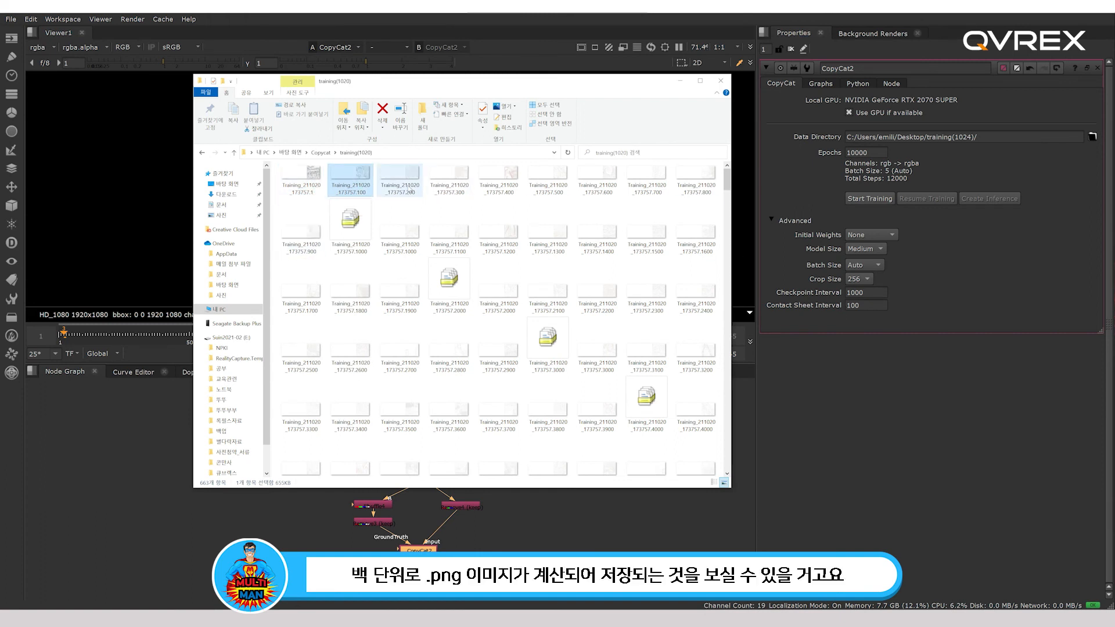
pyautogui.click(505, 177)
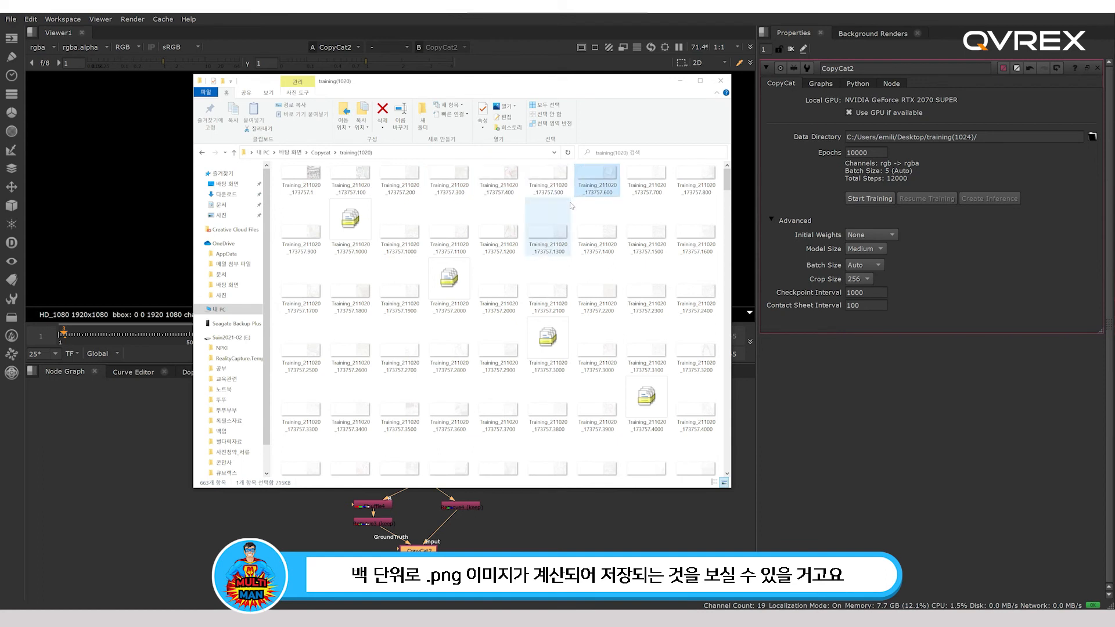
pyautogui.click(338, 232)
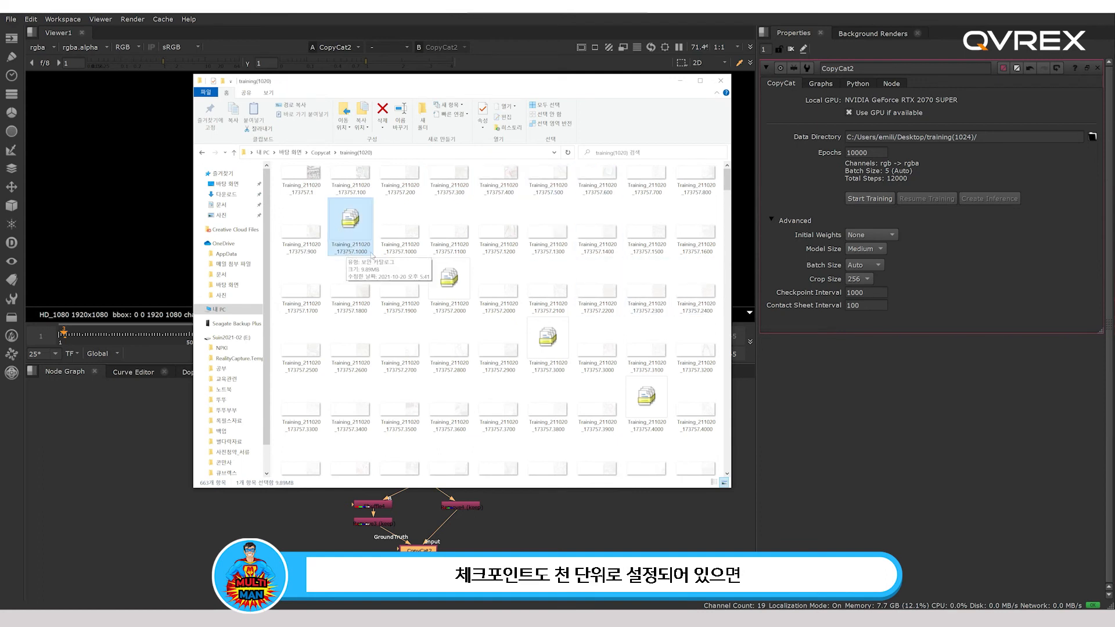
# Check the saved checkpoint files for steps 1000, 2000 and 3000 in the training(1020) folder, and return to the Nuke window
pyautogui.click(450, 287)
pyautogui.click(350, 224)
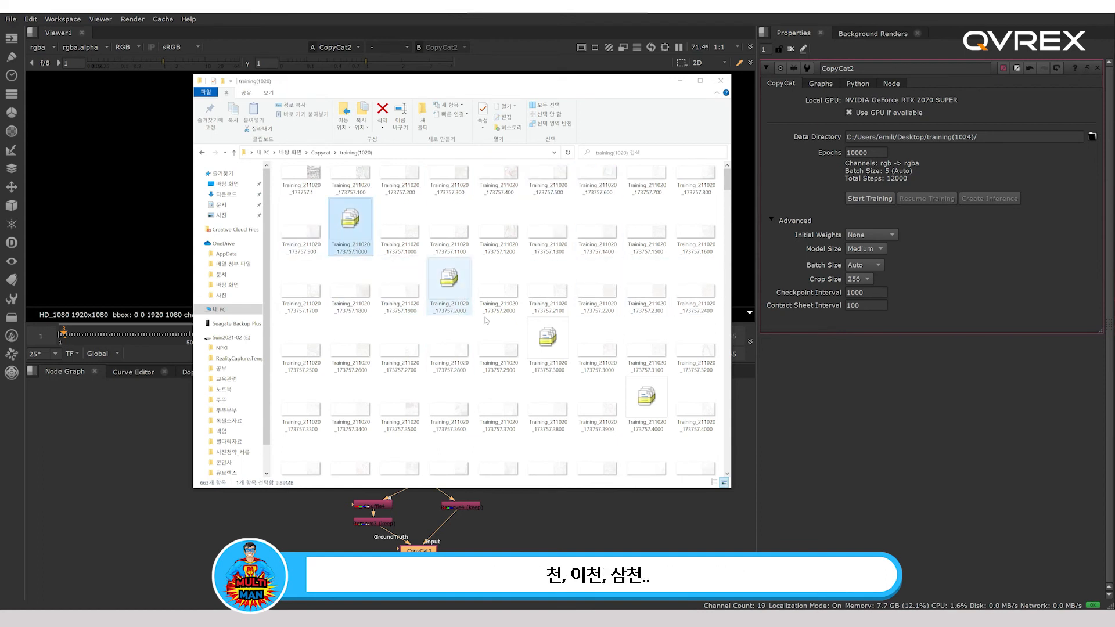
pyautogui.click(449, 282)
pyautogui.click(548, 341)
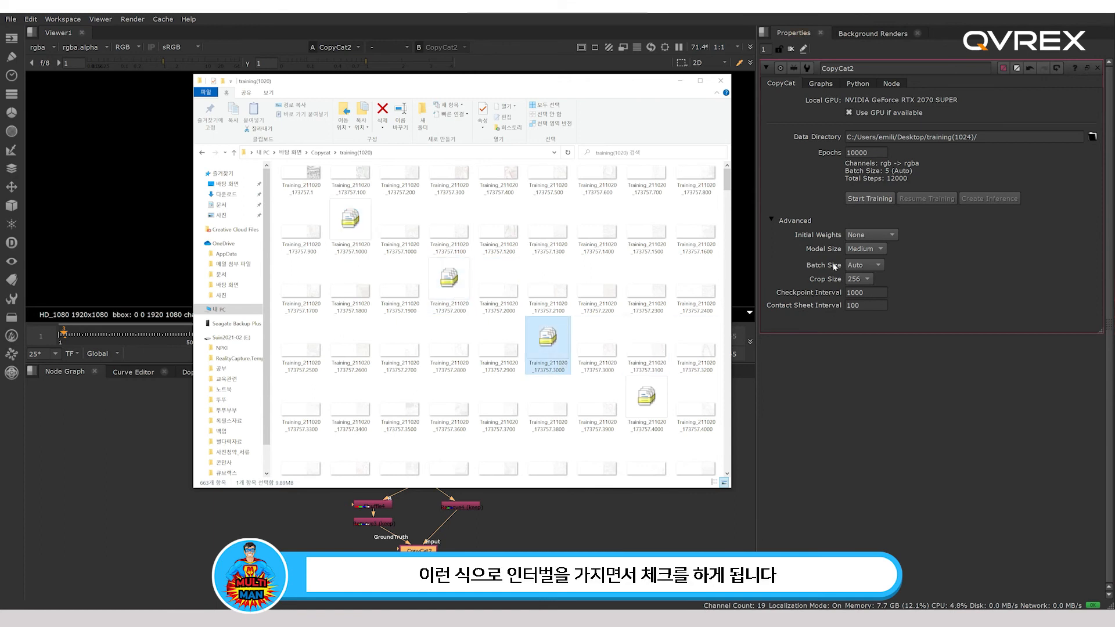
pyautogui.click(365, 14)
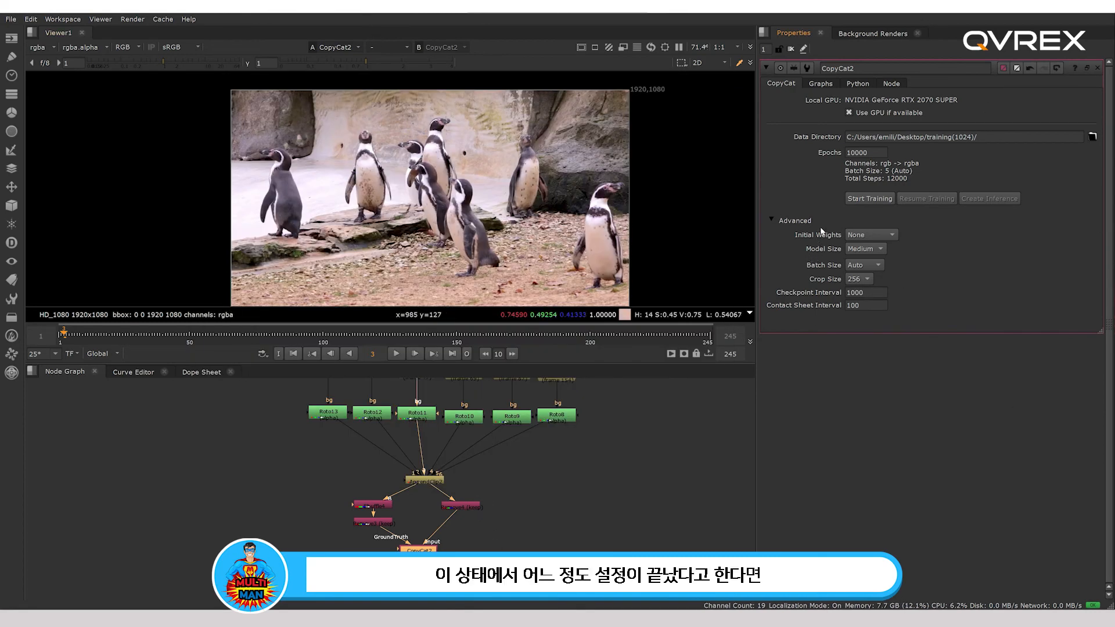
# Start the CopyCat2 training, open its loss graph and adjust the curve's smoothness
pyautogui.click(865, 198)
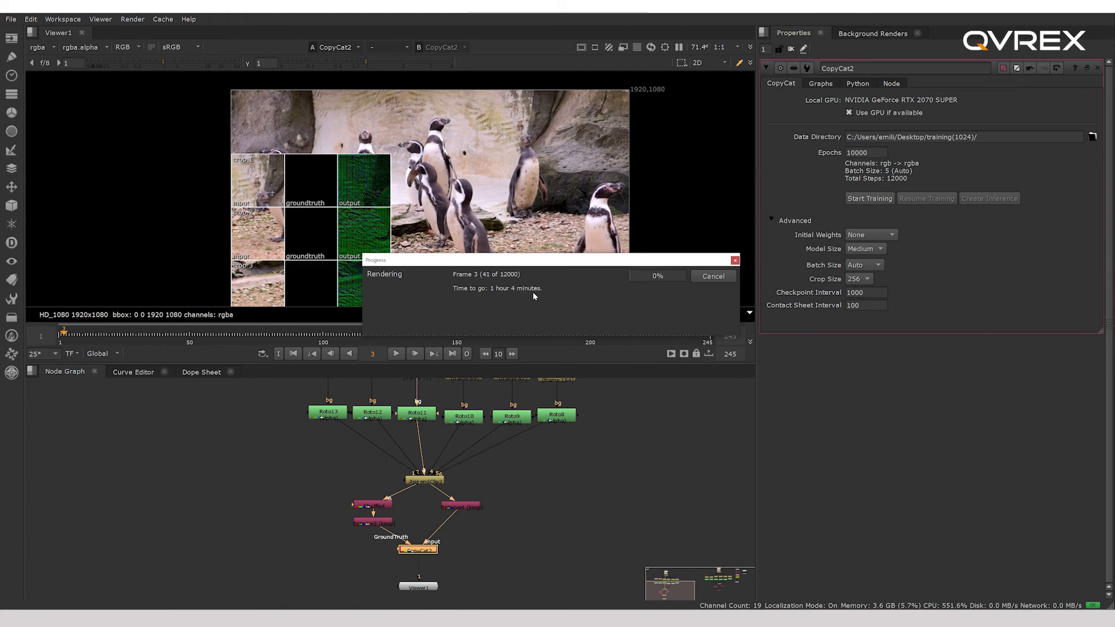
pyautogui.click(831, 85)
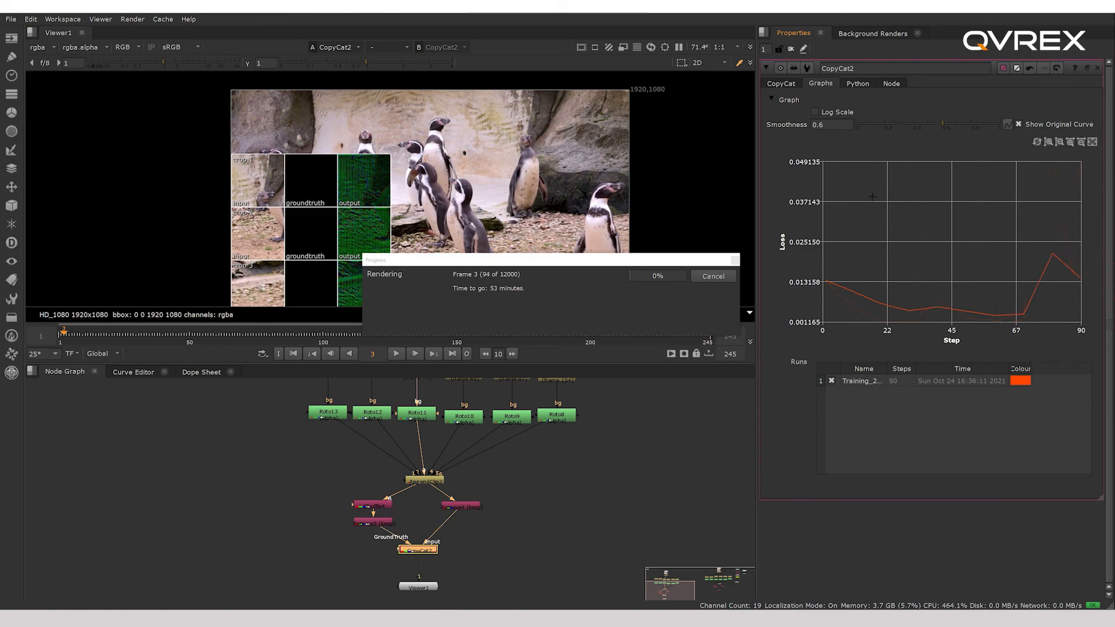
pyautogui.moveTo(945, 127); pyautogui.dragTo(960, 130)
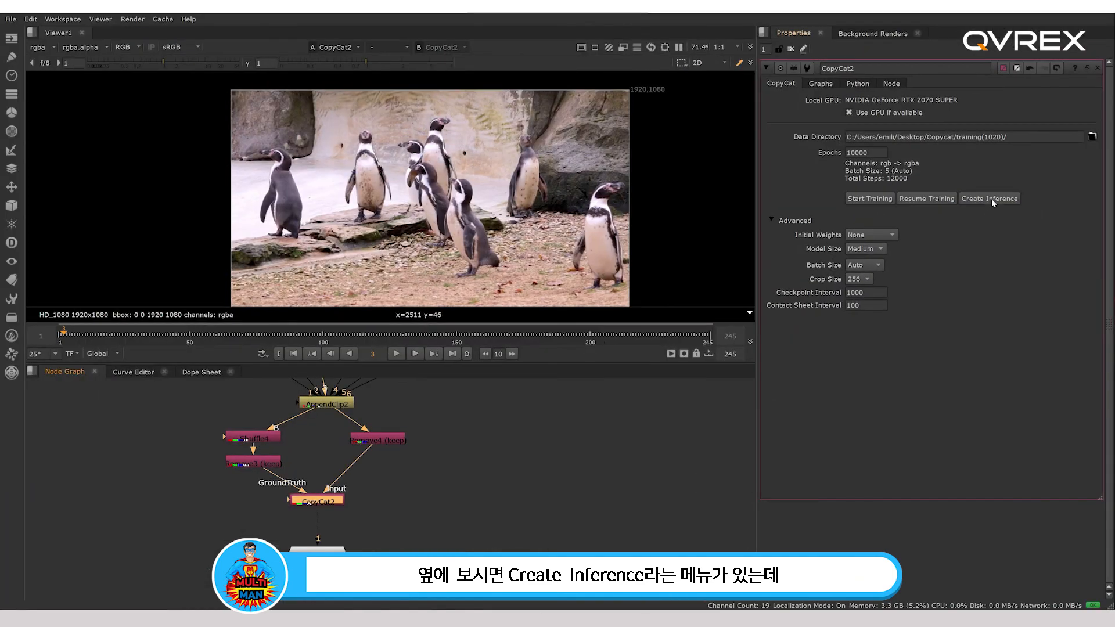
# Create an Inference node from the trained CopyCat2 and place it beside the row of FrameHold nodes
pyautogui.click(991, 198)
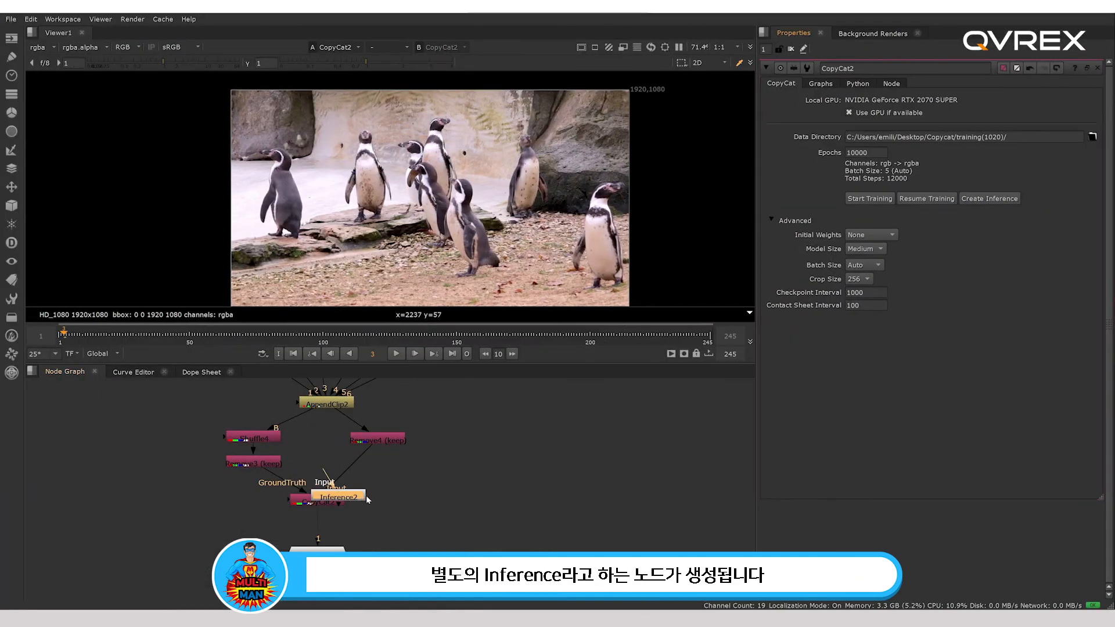
pyautogui.moveTo(361, 496); pyautogui.dragTo(493, 455)
pyautogui.scroll(1, 464, 458)
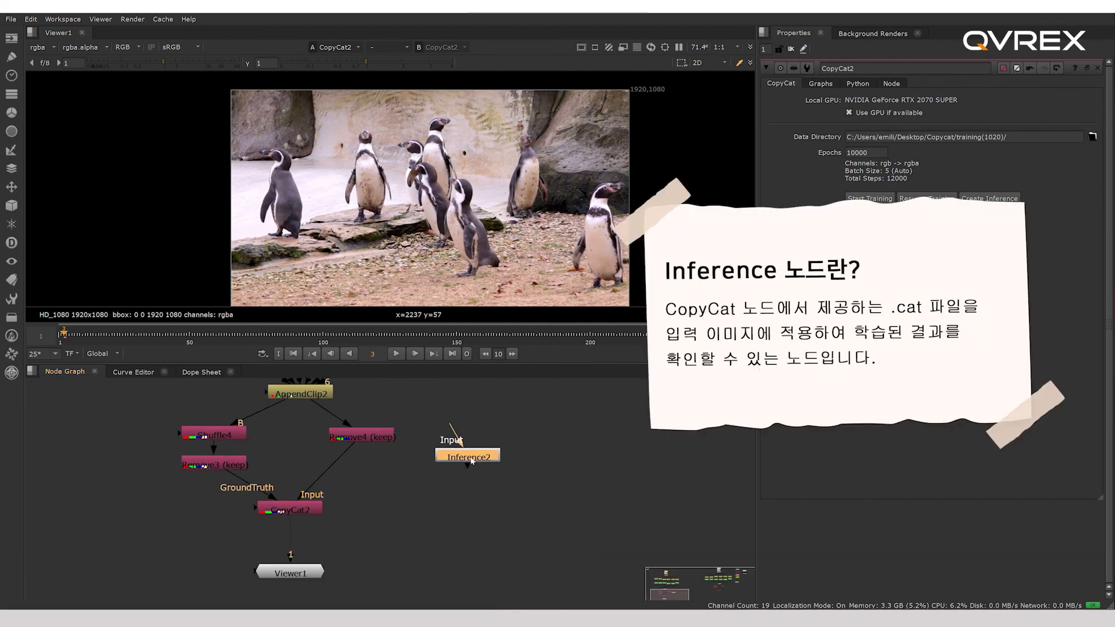
pyautogui.moveTo(472, 462); pyautogui.dragTo(474, 443)
pyautogui.moveTo(453, 450); pyautogui.dragTo(431, 542, button='middle')
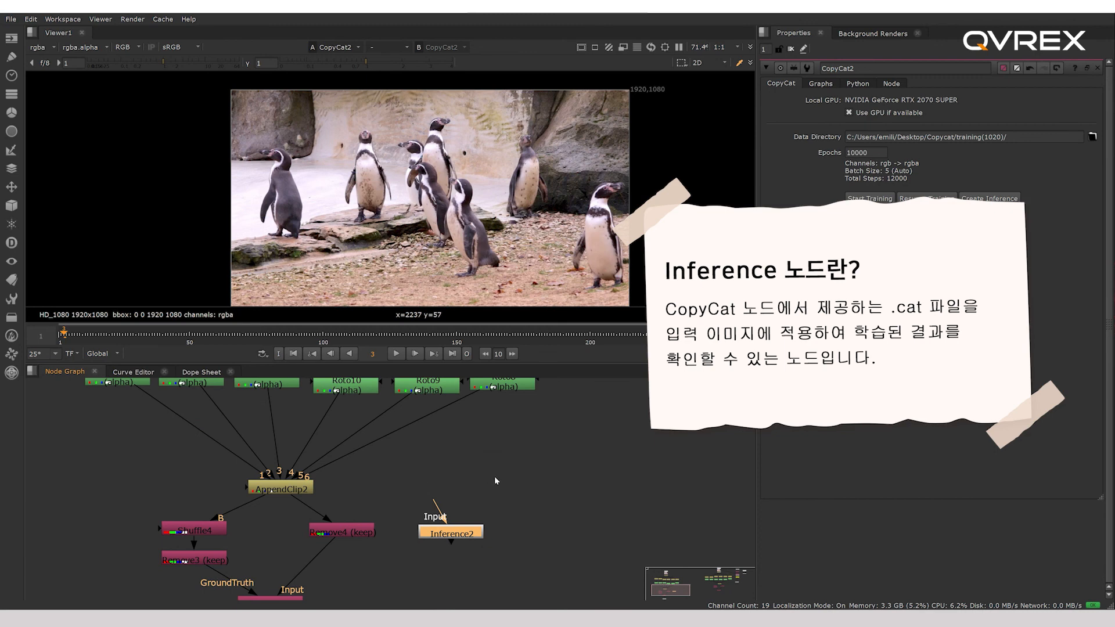
pyautogui.moveTo(479, 480); pyautogui.dragTo(440, 504, button='middle')
pyautogui.scroll(-3, 439, 505)
pyautogui.moveTo(417, 528); pyautogui.dragTo(500, 413)
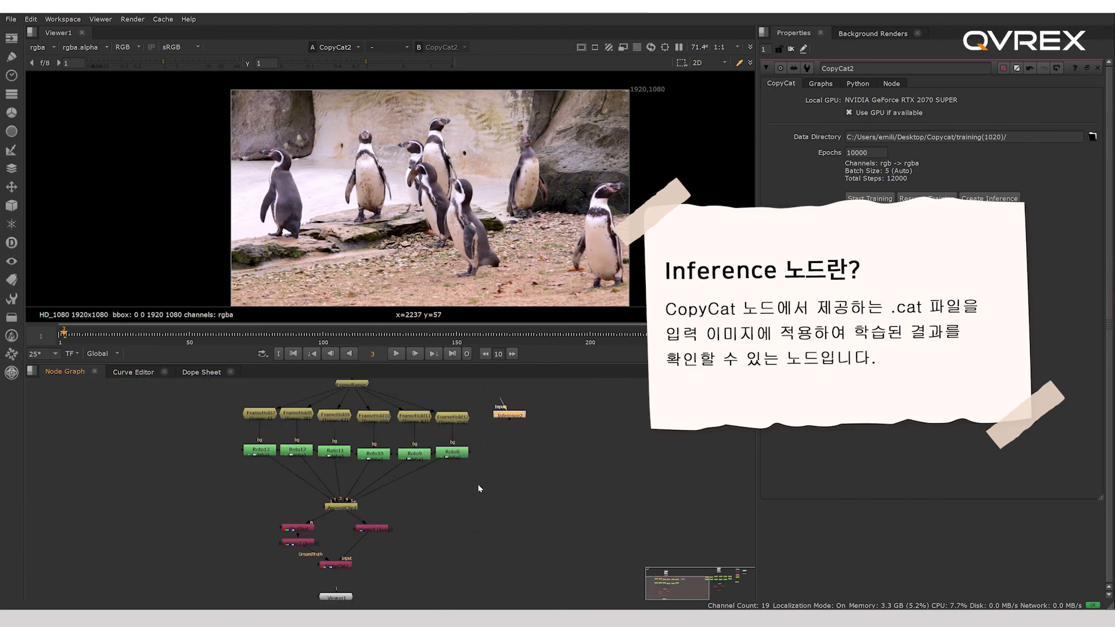
# Connect the Inference node's input to Read1 and align the node level with Read1
pyautogui.moveTo(477, 485); pyautogui.dragTo(451, 570, button='middle')
pyautogui.scroll(1, 410, 479)
pyautogui.moveTo(480, 483); pyautogui.dragTo(311, 433)
pyautogui.moveTo(505, 507); pyautogui.dragTo(521, 430)
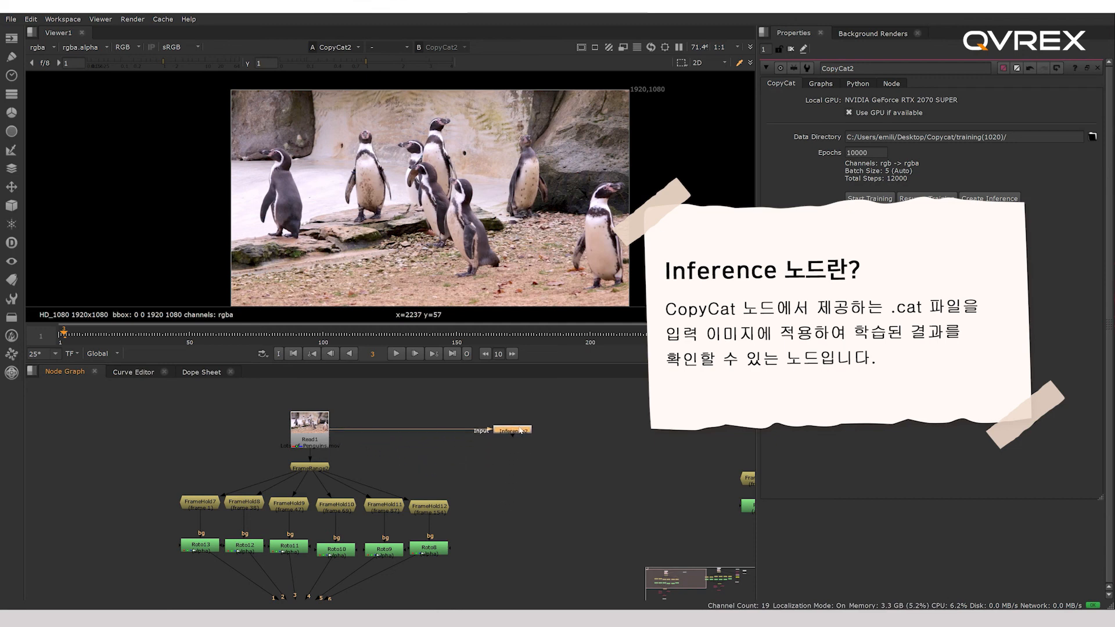
# View the Inference node's output and scrub the timeline to frame 211 to check the penguin matte
pyautogui.press('1')
pyautogui.click(380, 334)
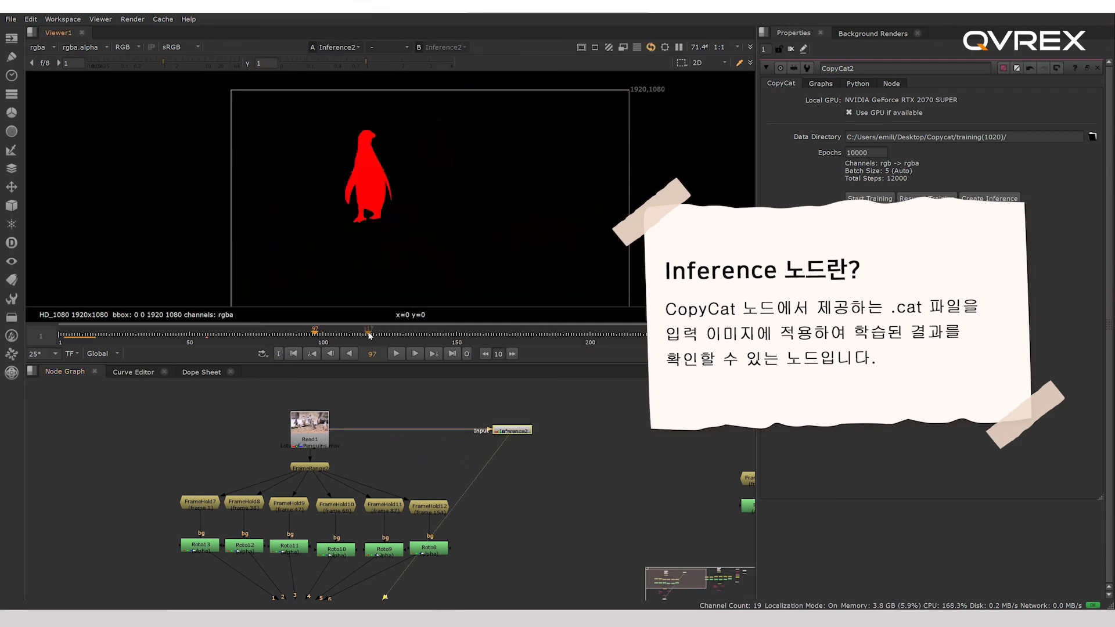
pyautogui.moveTo(399, 334); pyautogui.dragTo(619, 335)
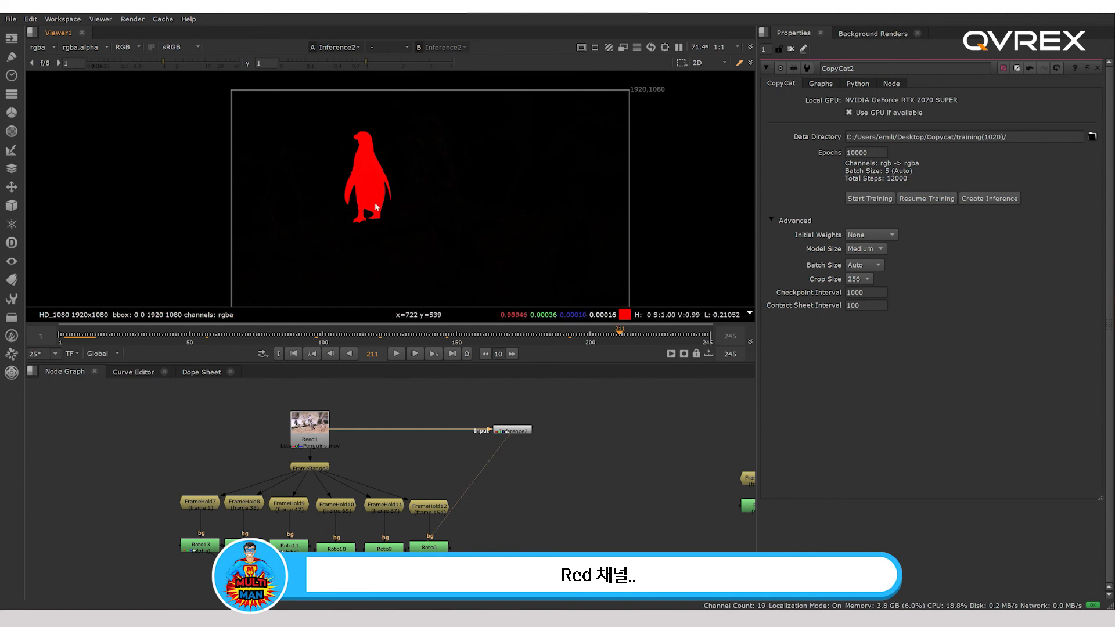
# Inspect the Inference output's red, green and blue channels individually and return to the RGB view
pyautogui.press('r')
pyautogui.press('g')
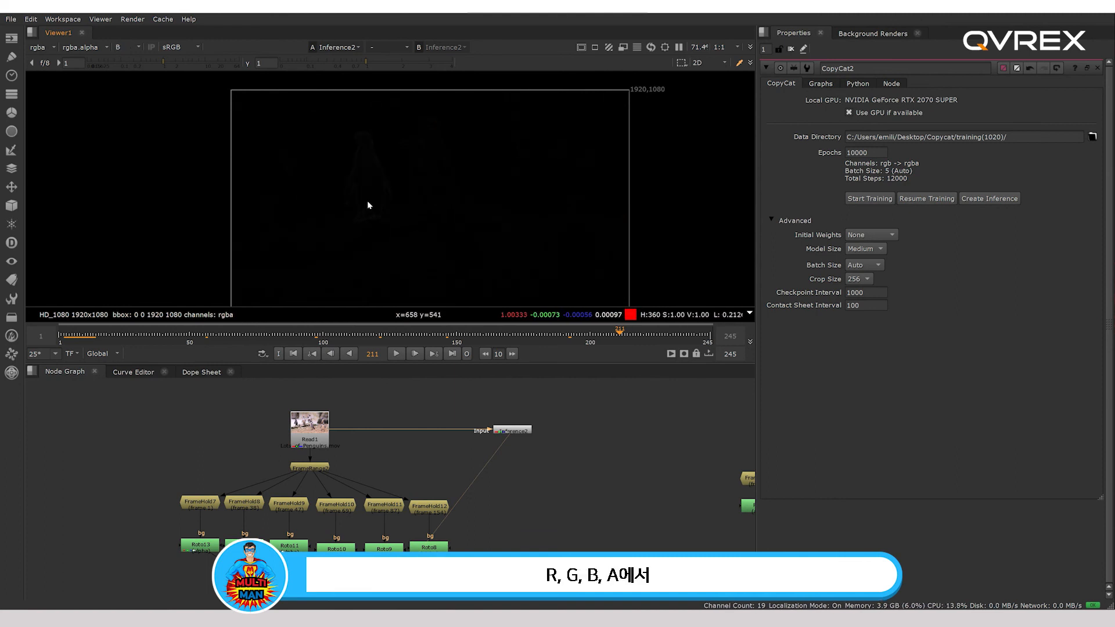
pyautogui.press('r')
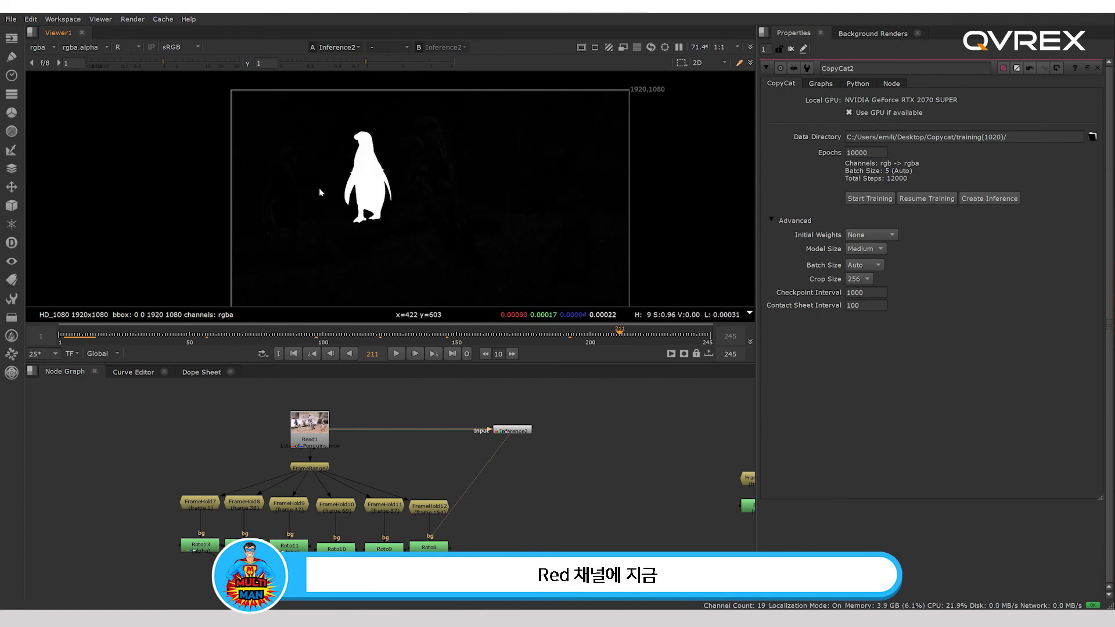
pyautogui.press('g')
pyautogui.press('g')
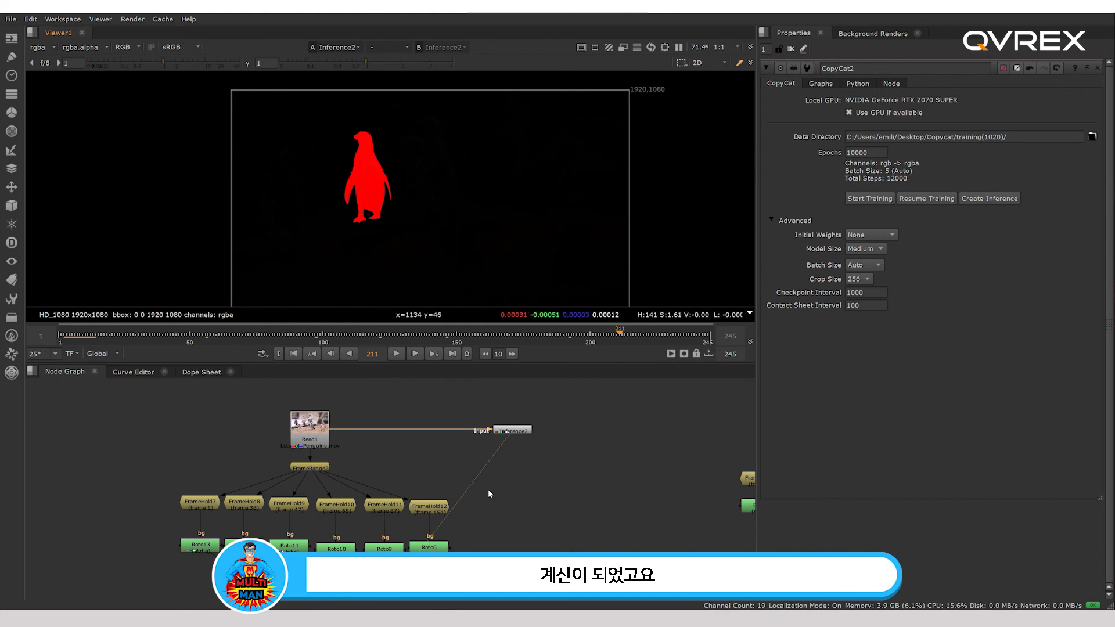
# Place the Viewer node below the Inference node, check Read1's alpha channel in it, and switch the viewer back to the Inference output
pyautogui.scroll(-3, 420, 438)
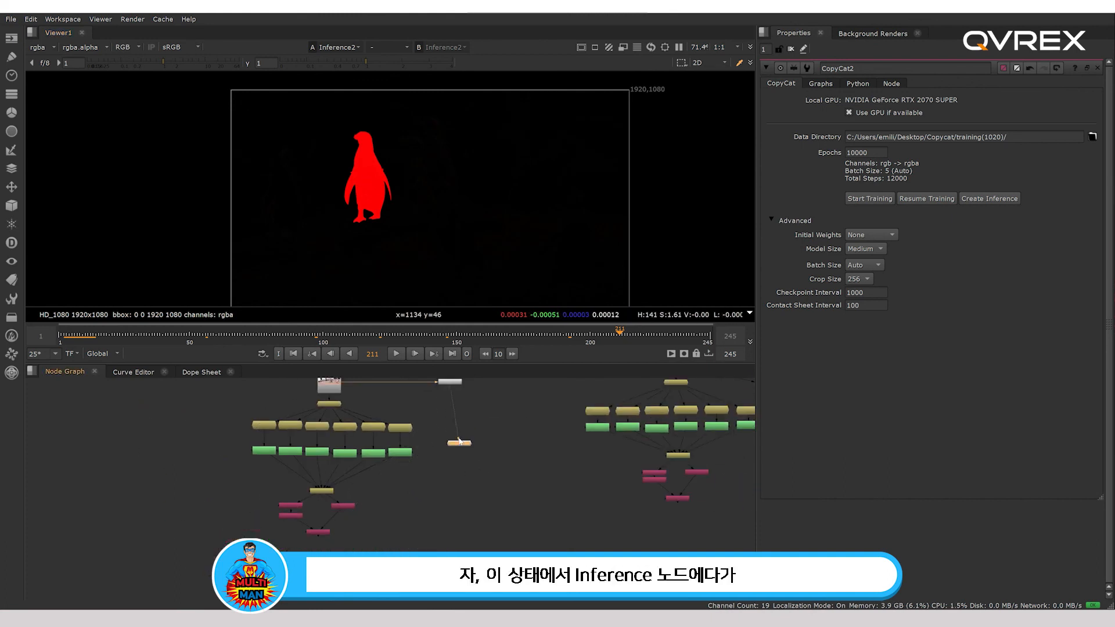
pyautogui.scroll(3, 455, 442)
pyautogui.click(451, 417)
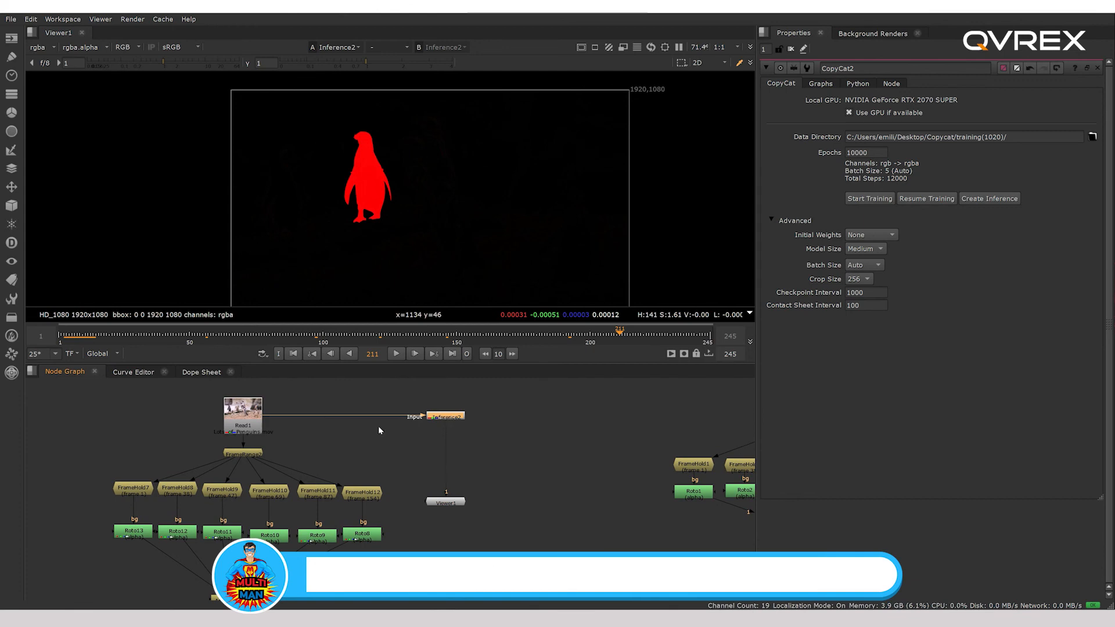
pyautogui.moveTo(445, 437); pyautogui.dragTo(246, 417)
pyautogui.press('a')
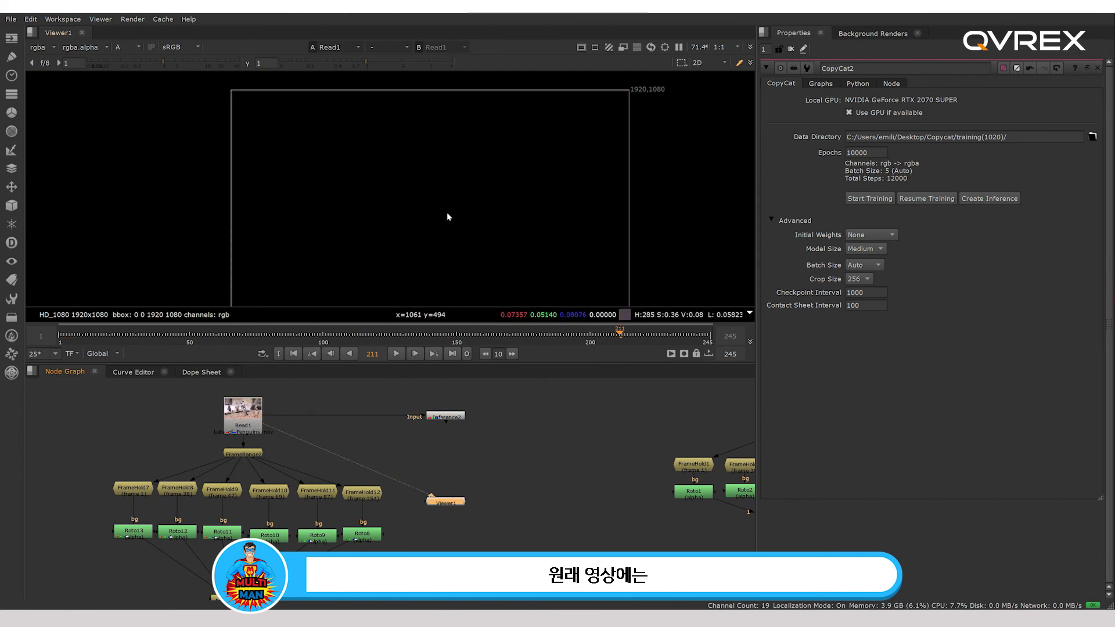
pyautogui.press('a')
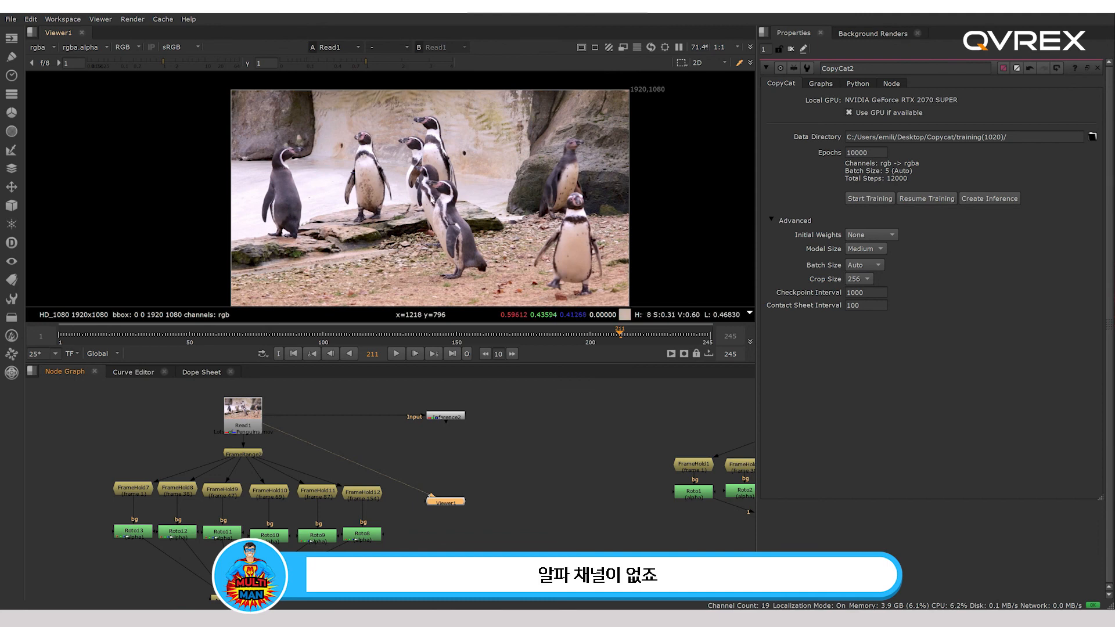
pyautogui.click(412, 442)
pyautogui.moveTo(446, 418); pyautogui.dragTo(445, 416)
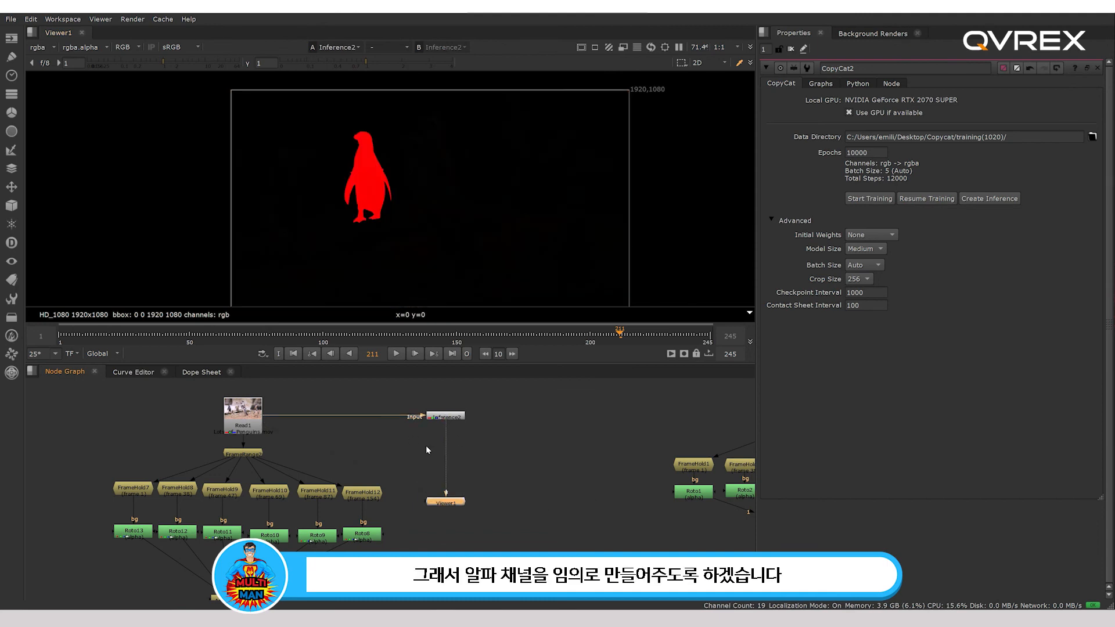
# Add a Shuffle node below the Inference node and connect its B input to the Inference output
pyautogui.click(426, 445)
pyautogui.press('Tab')
pyautogui.write('s')
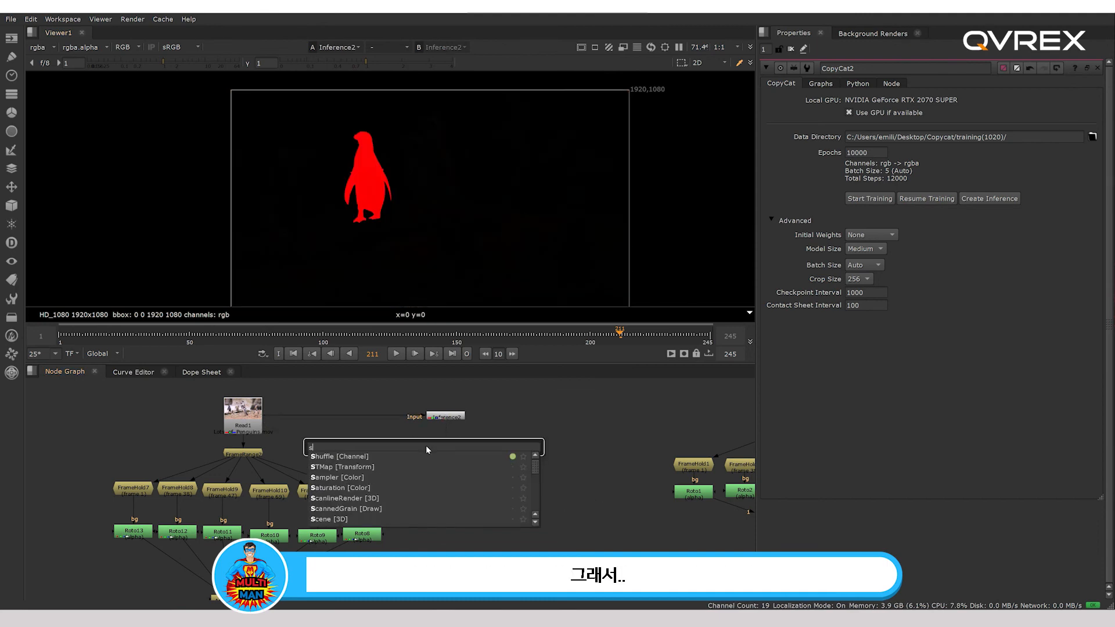
pyautogui.write('hu')
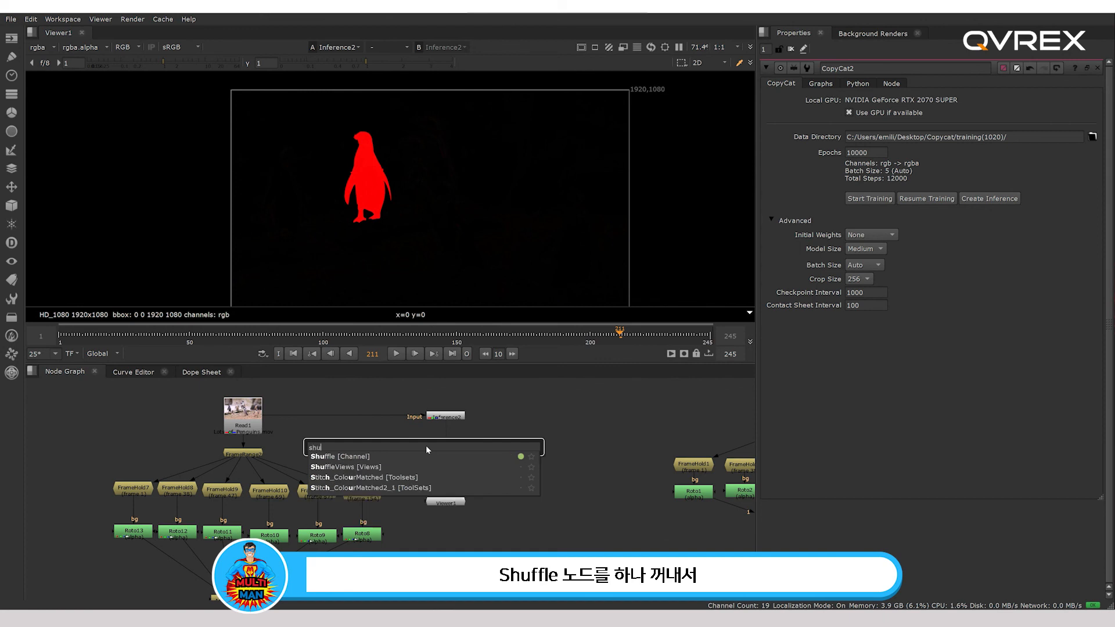
pyautogui.press('Return')
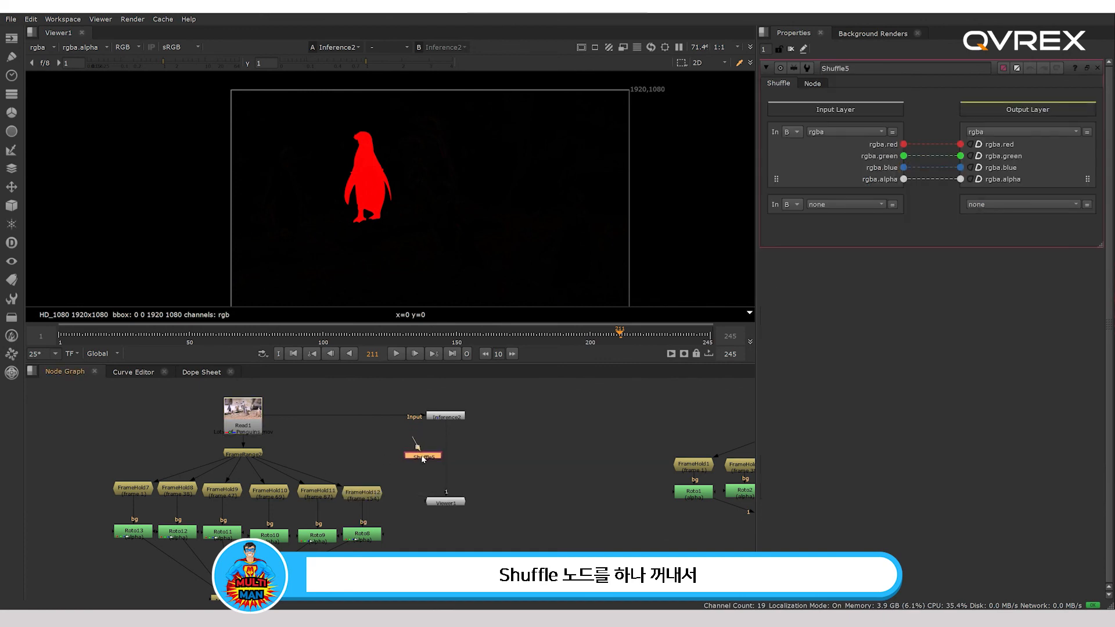
pyautogui.moveTo(414, 442); pyautogui.dragTo(445, 418)
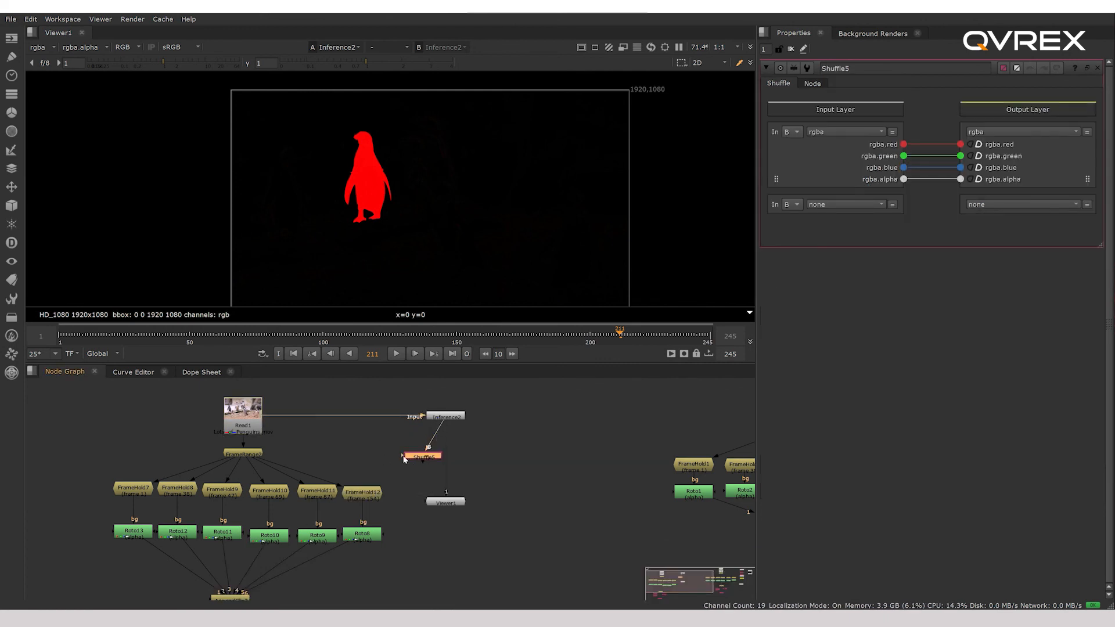
# Connect the Shuffle node's A input to Read1, align it under the Inference node and view its output
pyautogui.moveTo(401, 455); pyautogui.dragTo(249, 428)
pyautogui.moveTo(431, 459); pyautogui.dragTo(453, 457)
pyautogui.press('1')
# In the Shuffle, set the second input layer to rgba, route its red to output alpha, and take the first layer from input A
pyautogui.click(849, 206)
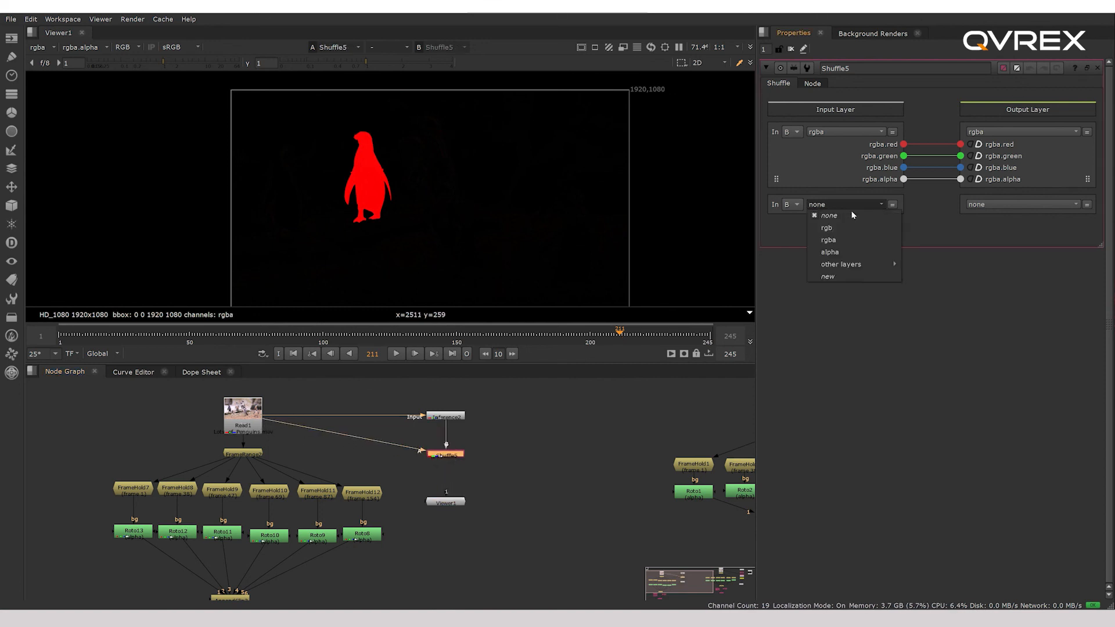
pyautogui.click(840, 239)
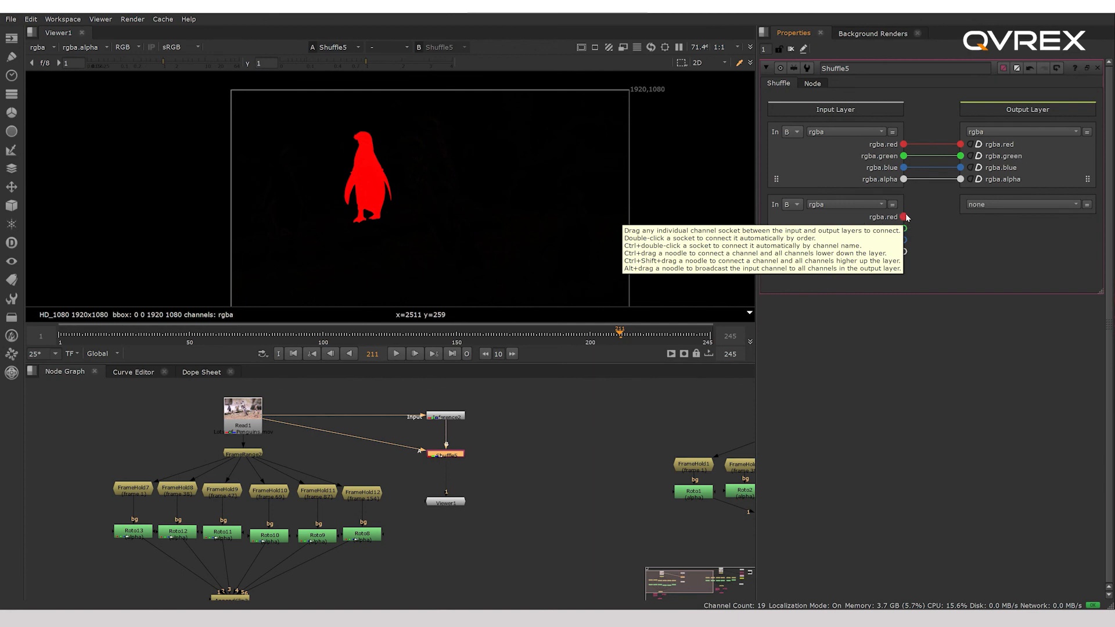
pyautogui.moveTo(904, 218); pyautogui.dragTo(960, 178)
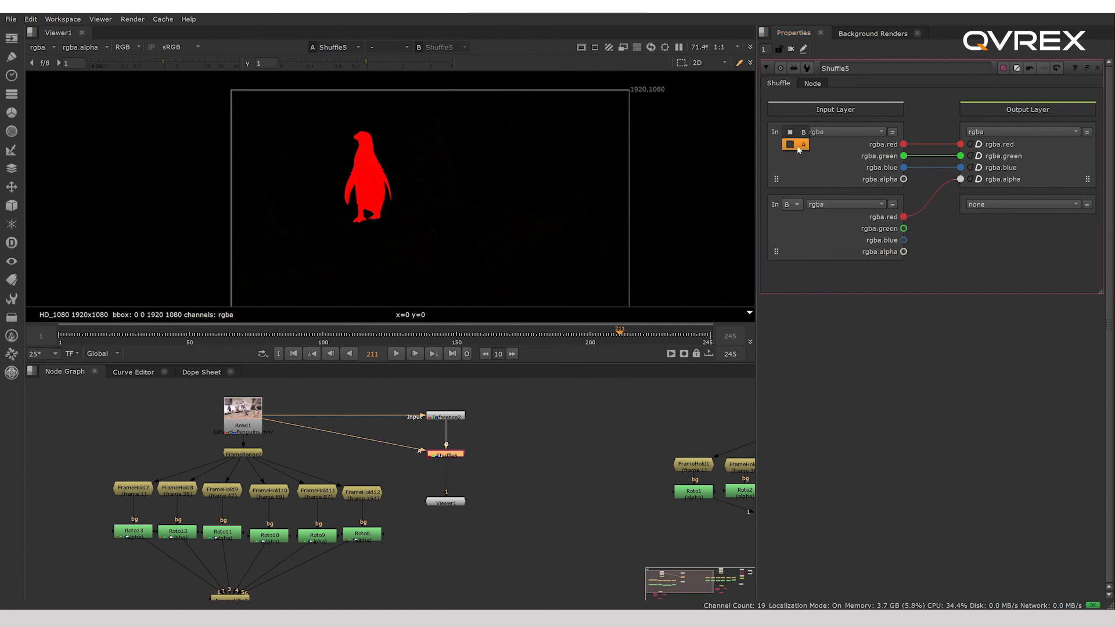
pyautogui.click(798, 148)
# Compare the Shuffle output's alpha channel with its RGB image in the viewer
pyautogui.press('a')
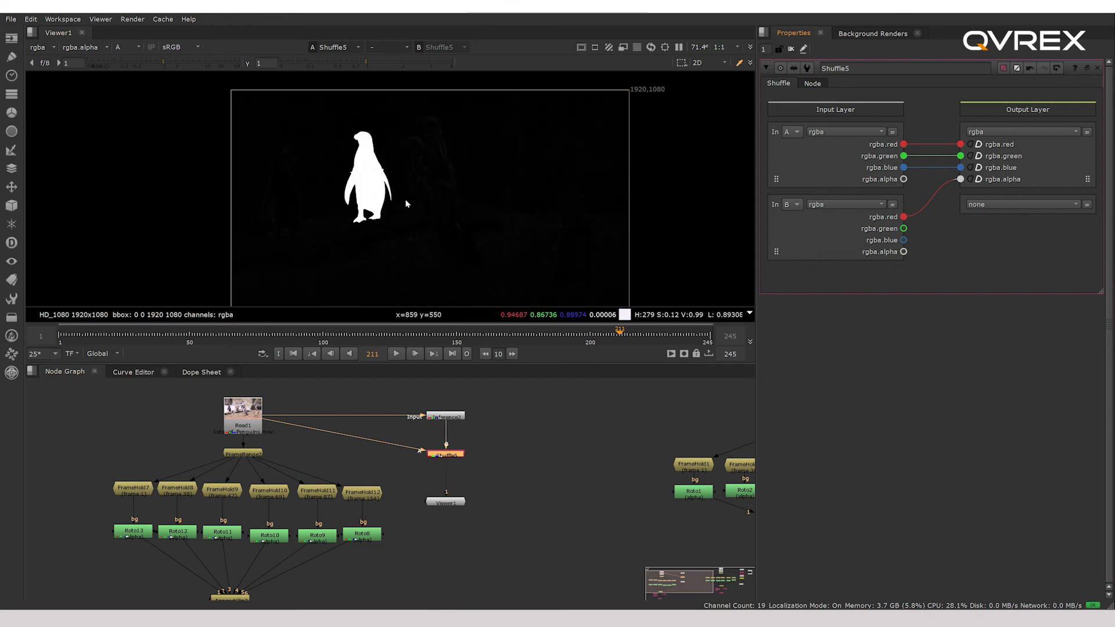
pyautogui.press('a')
pyautogui.press('a')
pyautogui.press('a')
pyautogui.press('a')
pyautogui.press('a')
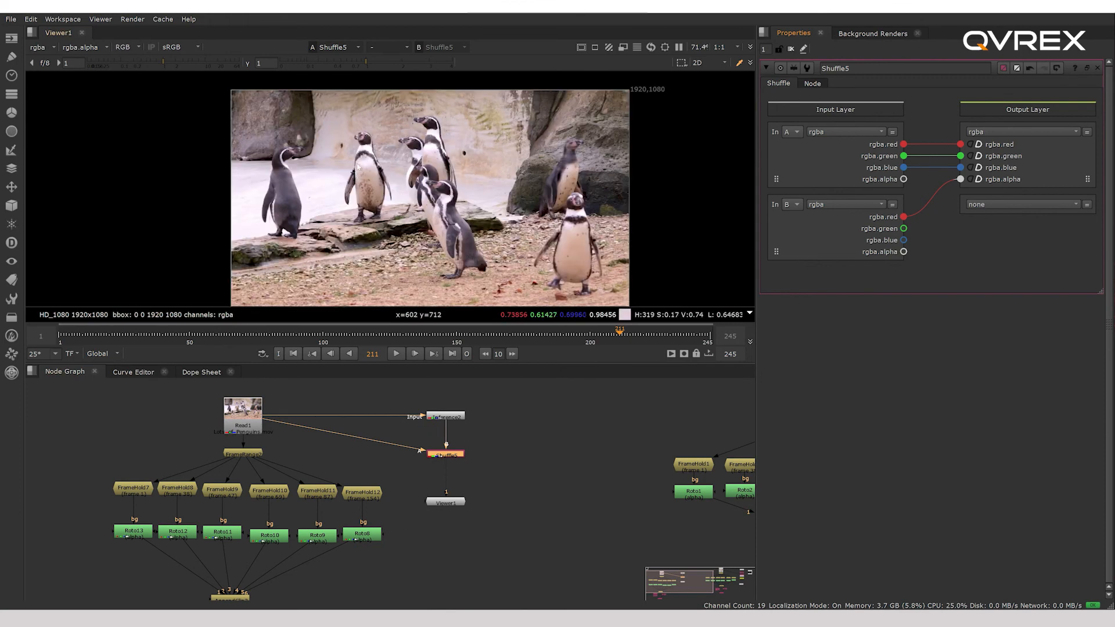
pyautogui.press('a')
pyautogui.press('a')
pyautogui.press('a')
pyautogui.press('a')
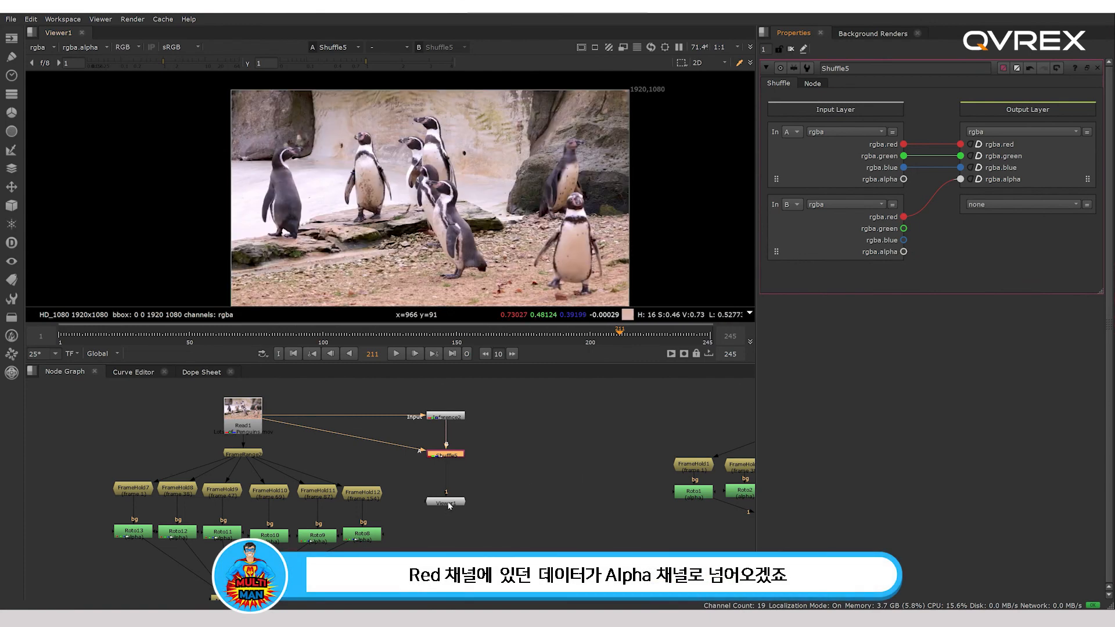
# Insert a Premult node between the Shuffle and the Viewer, then play back the premultiplied result
pyautogui.moveTo(448, 506); pyautogui.dragTo(449, 538)
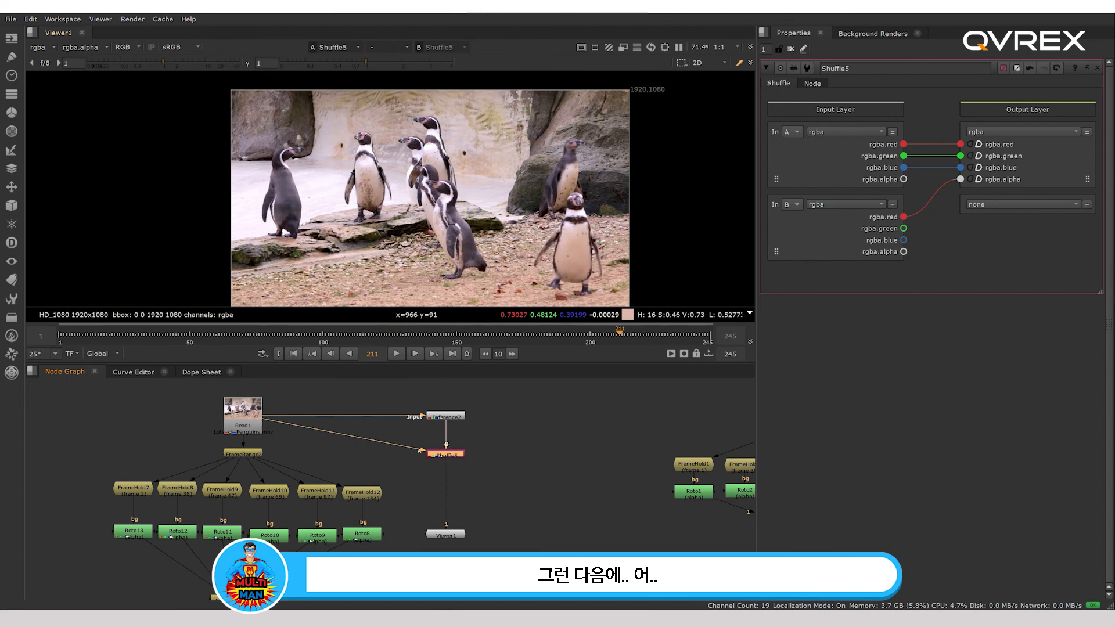
pyautogui.press('Tab')
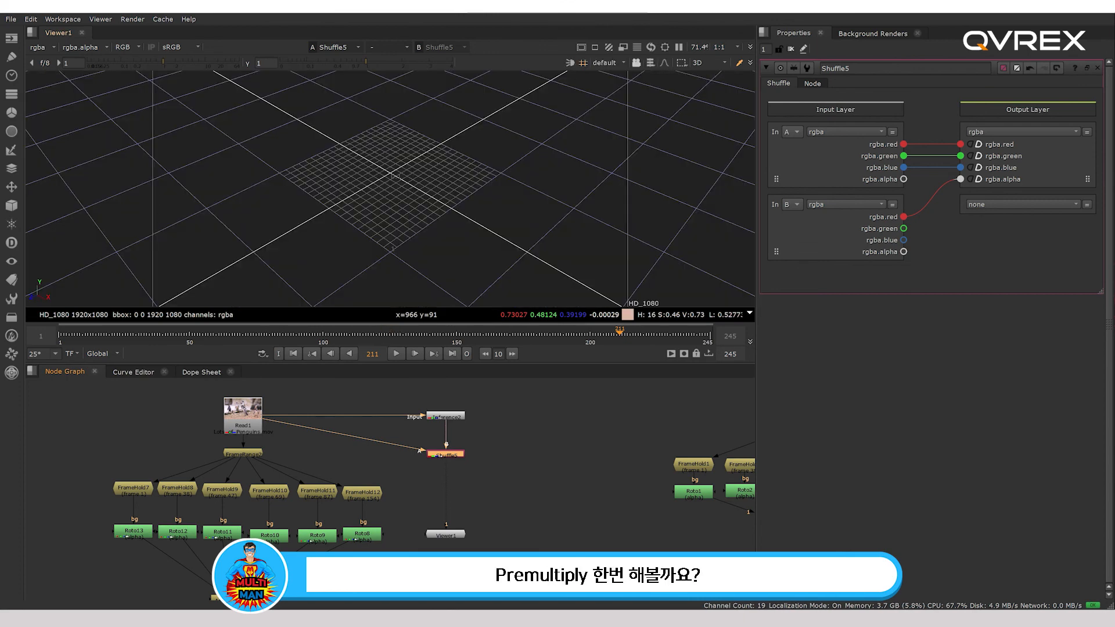
pyautogui.press('Tab')
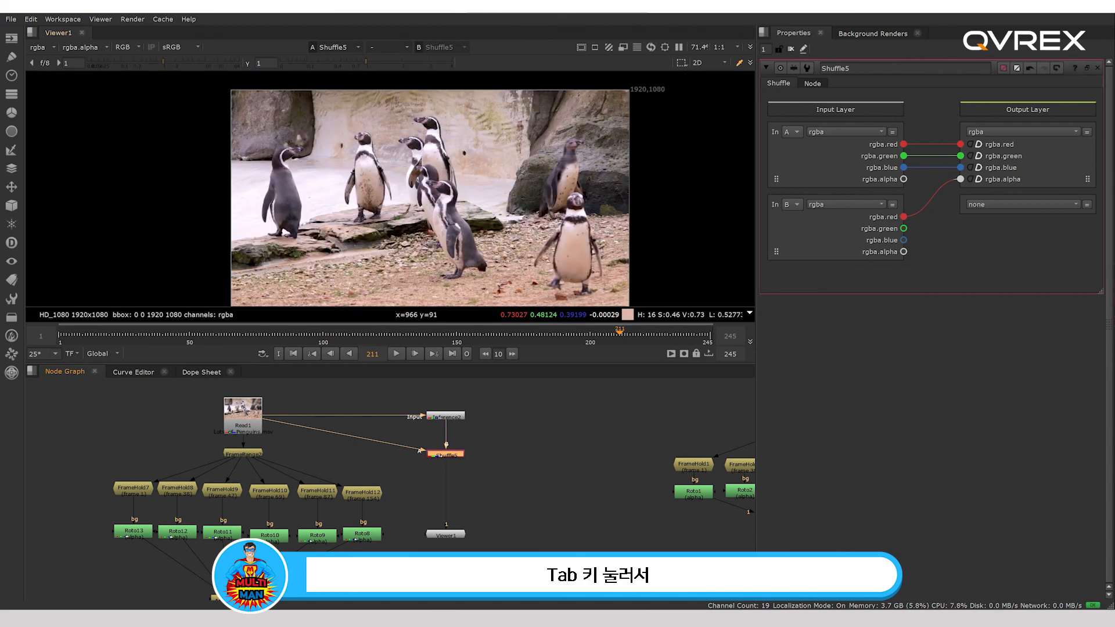
pyautogui.click(410, 488)
pyautogui.press('Tab')
pyautogui.write('PRE')
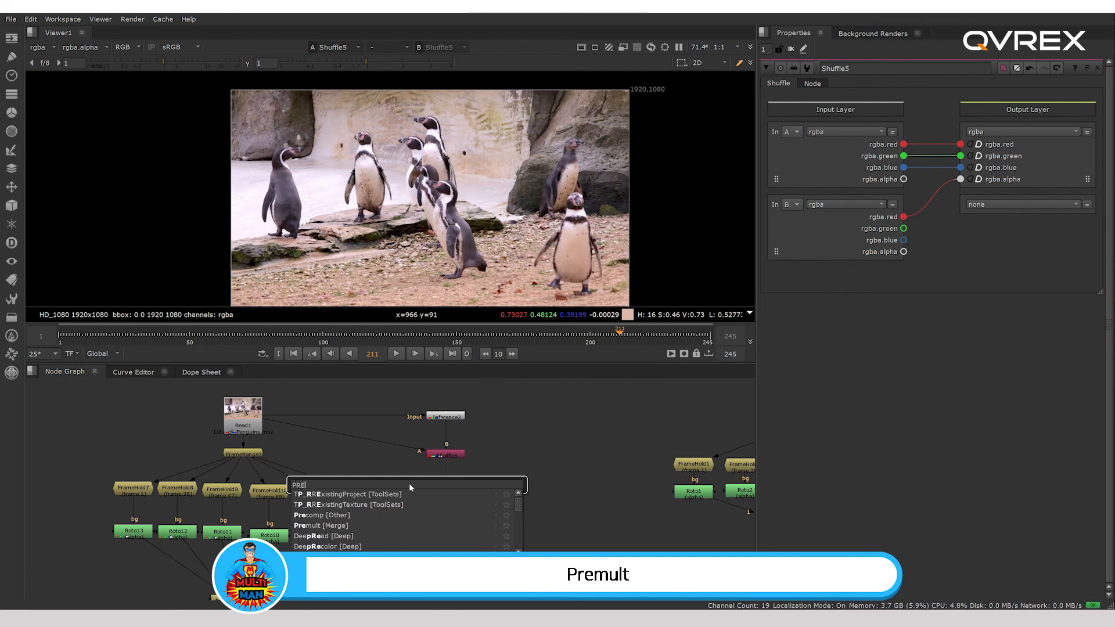
pyautogui.write('MULT')
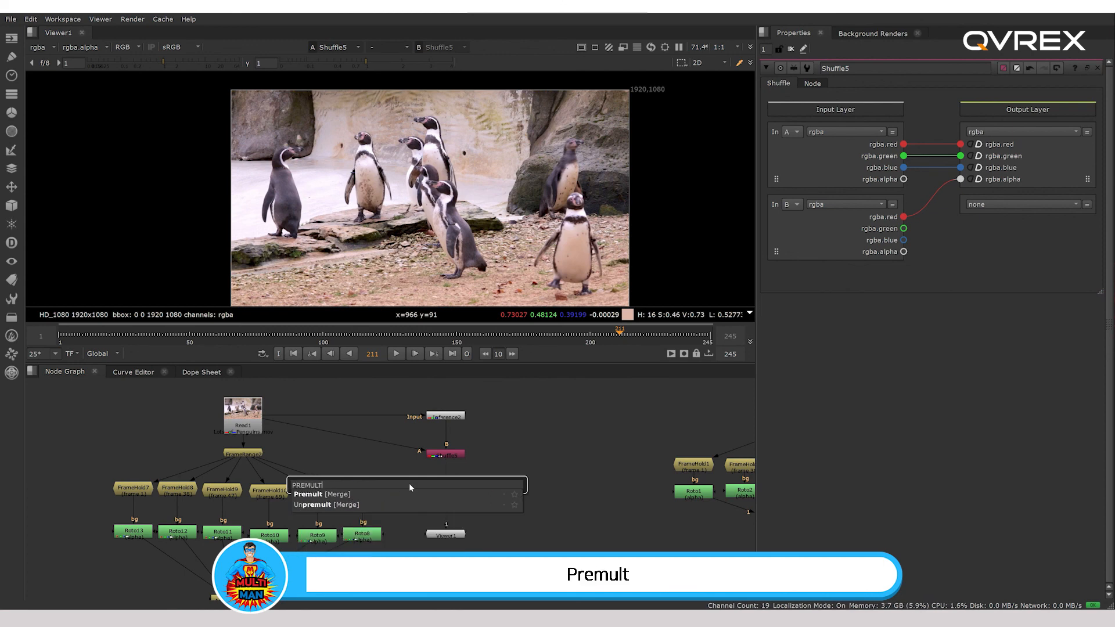
pyautogui.click(359, 493)
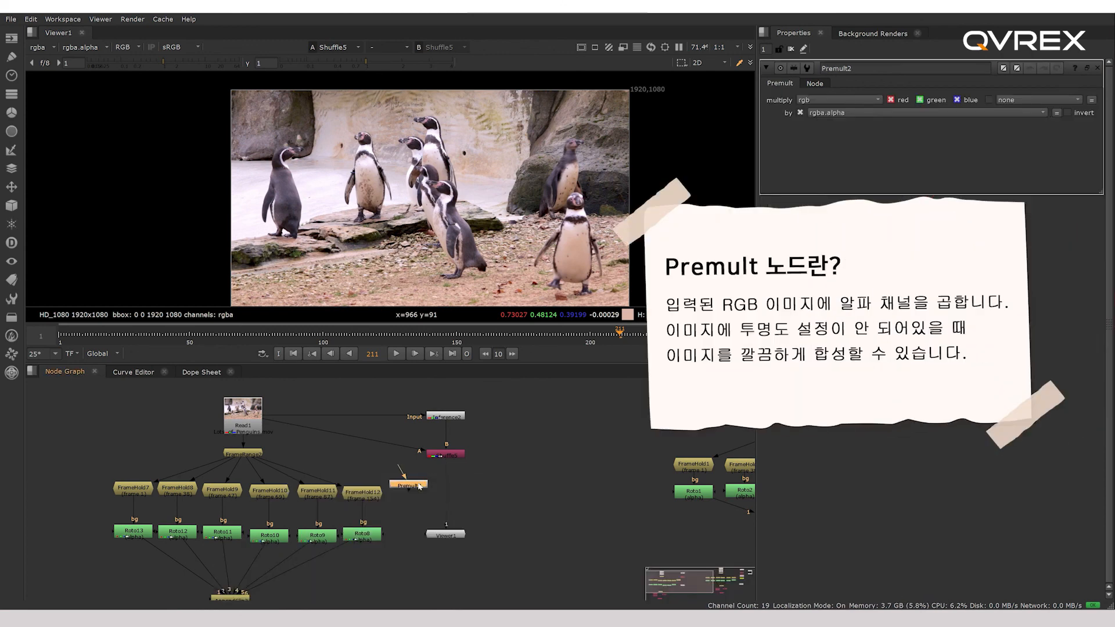
pyautogui.moveTo(419, 486); pyautogui.dragTo(457, 478)
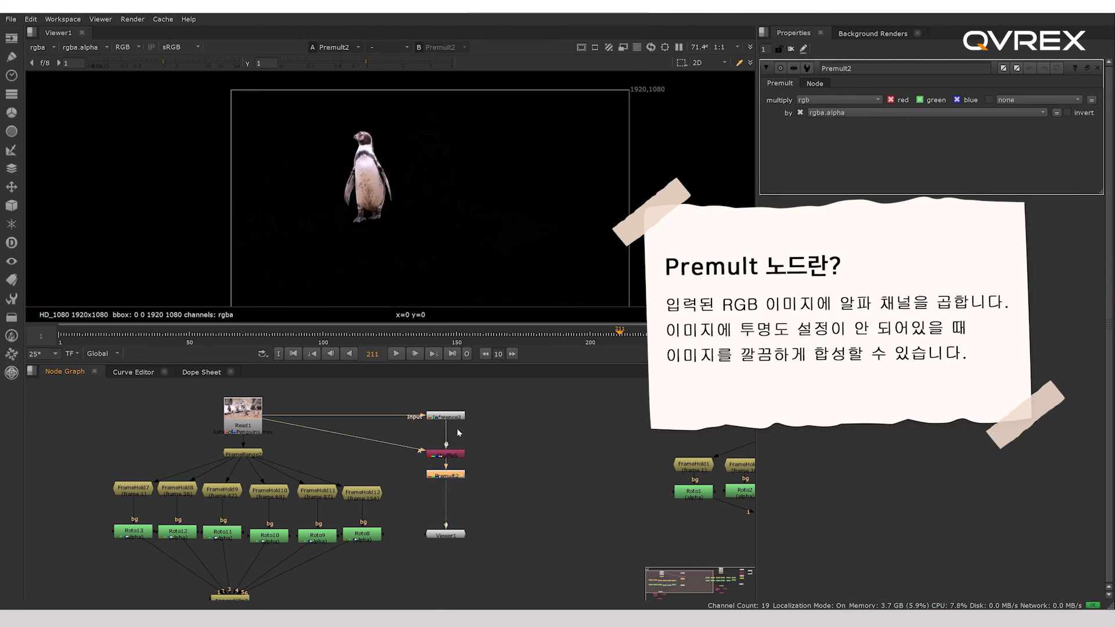
pyautogui.click(396, 353)
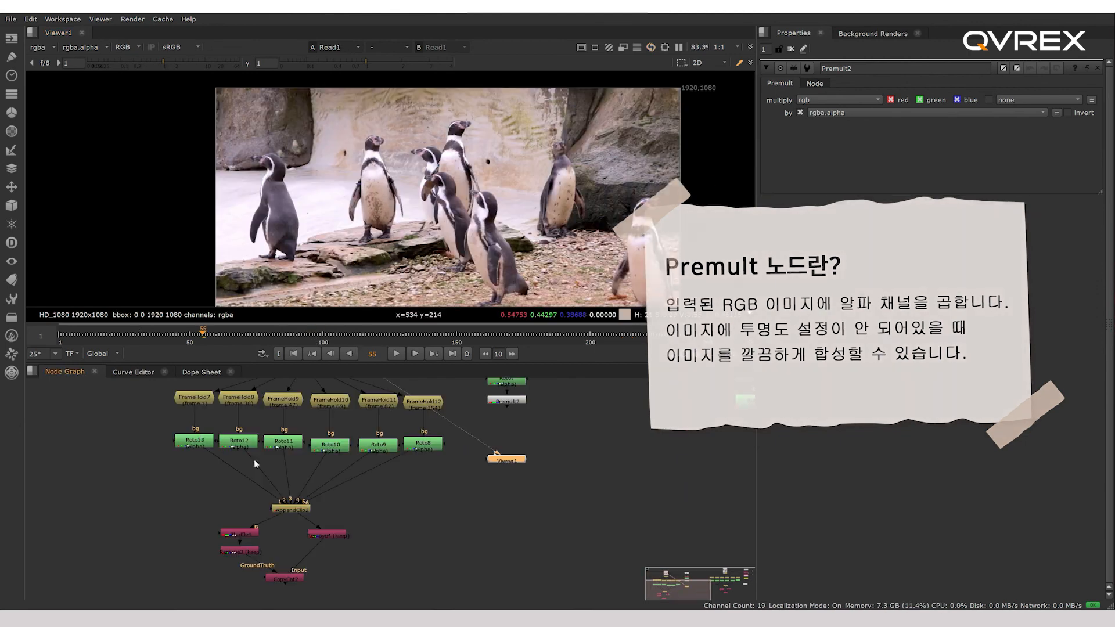
# View each of the six training Roto nodes in turn, from Roto13 to Roto8
pyautogui.click(195, 441)
pyautogui.press('1')
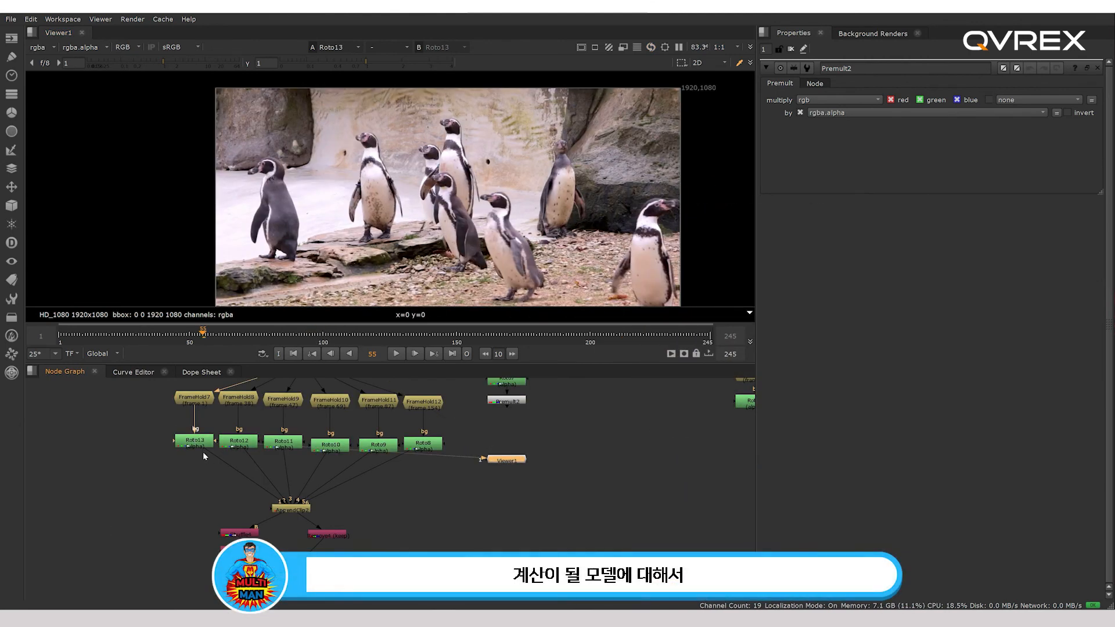
pyautogui.click(239, 441)
pyautogui.press('1')
pyautogui.click(284, 443)
pyautogui.press('1')
pyautogui.click(330, 445)
pyautogui.press('1')
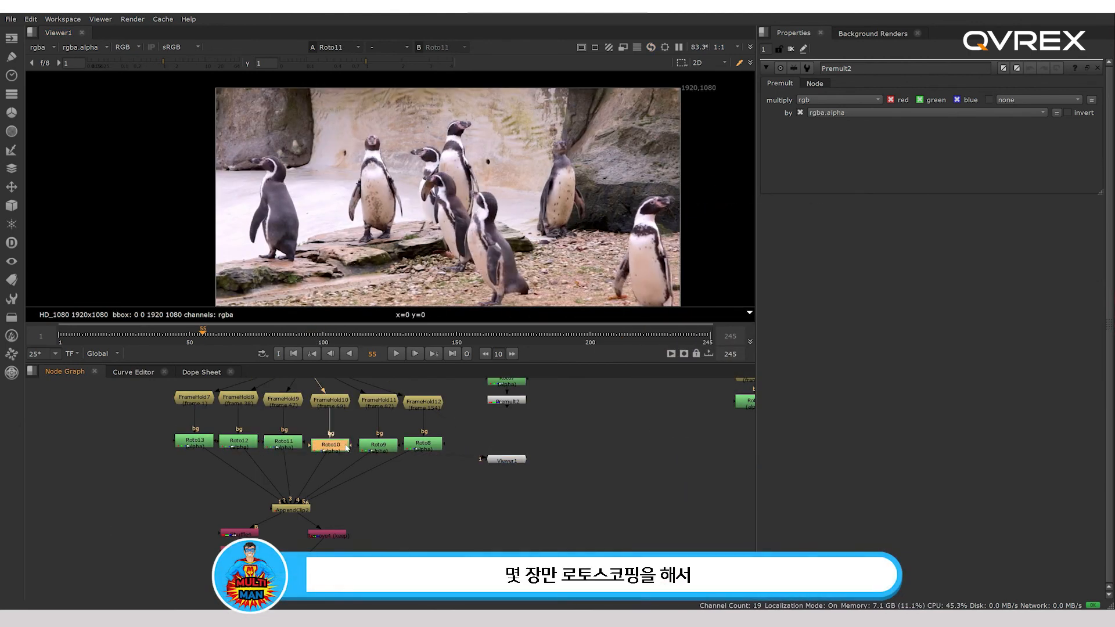
pyautogui.click(378, 445)
pyautogui.press('1')
pyautogui.click(413, 445)
pyautogui.press('1')
pyautogui.moveTo(413, 446); pyautogui.dragTo(352, 529, button='middle')
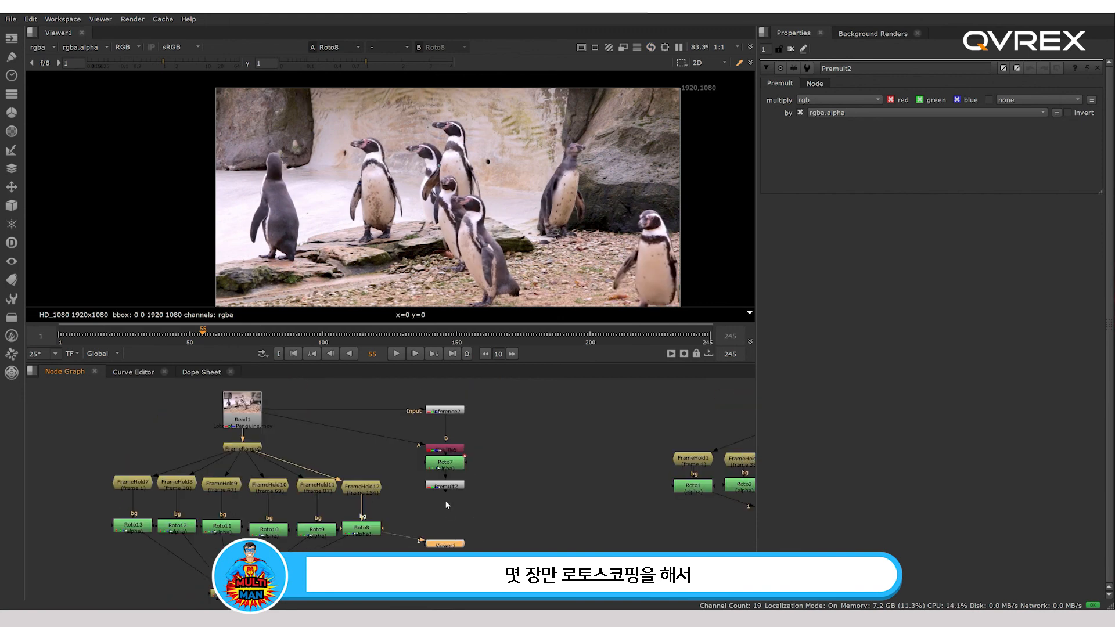
# View the CopyCat2 node's output, then return the viewer to the Premult node's result
pyautogui.click(446, 486)
pyautogui.press('1')
pyautogui.moveTo(447, 491); pyautogui.dragTo(422, 512, button='middle')
pyautogui.click(313, 456)
pyautogui.press('1')
pyautogui.click(311, 527)
pyautogui.press('1')
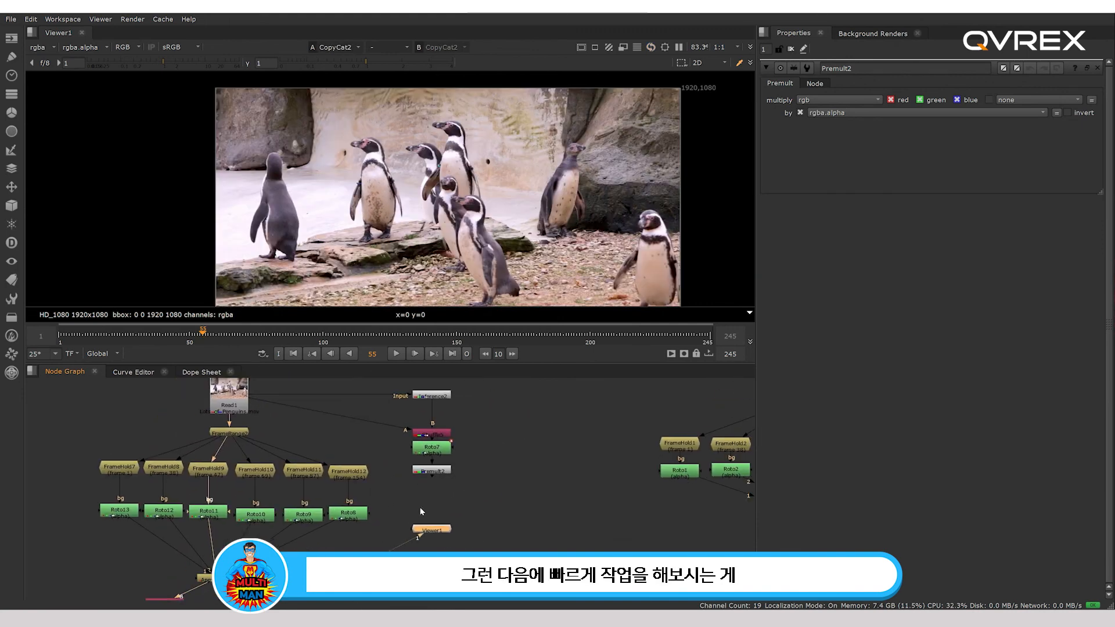
pyautogui.press('1')
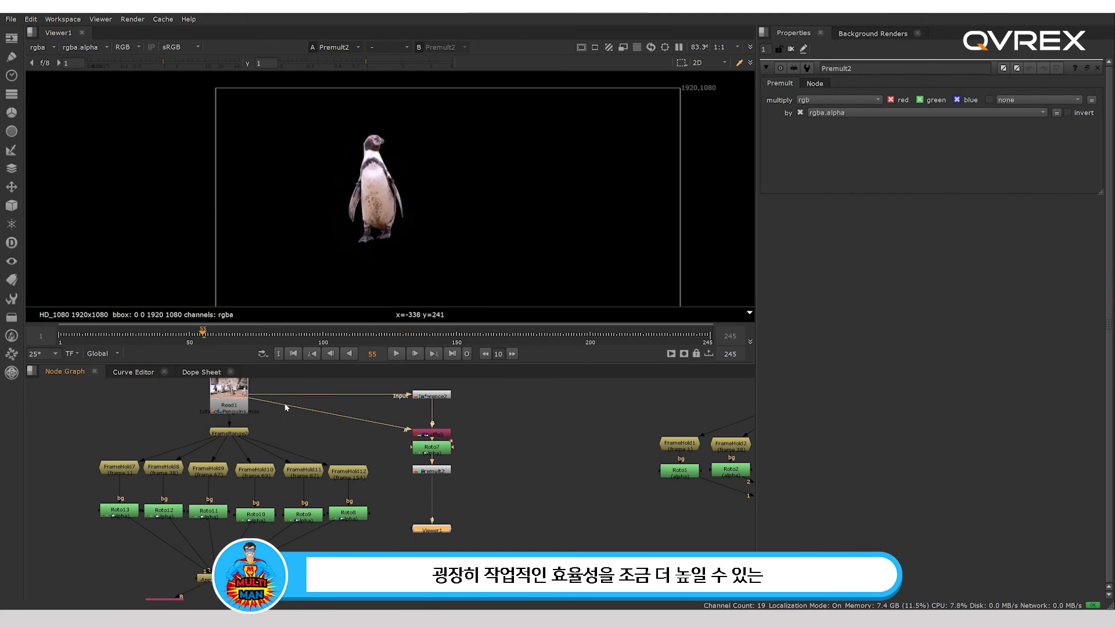
# Compare the original Read1 footage with the Premult output in the viewer
pyautogui.click(219, 410)
pyautogui.press('1')
pyautogui.click(434, 472)
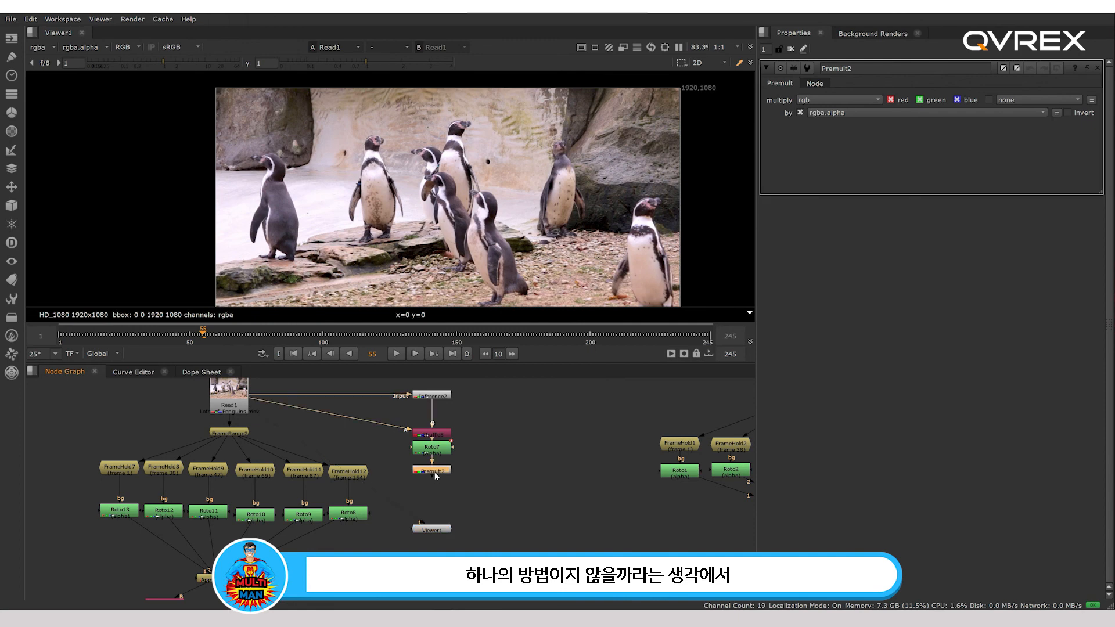
pyautogui.press('1')
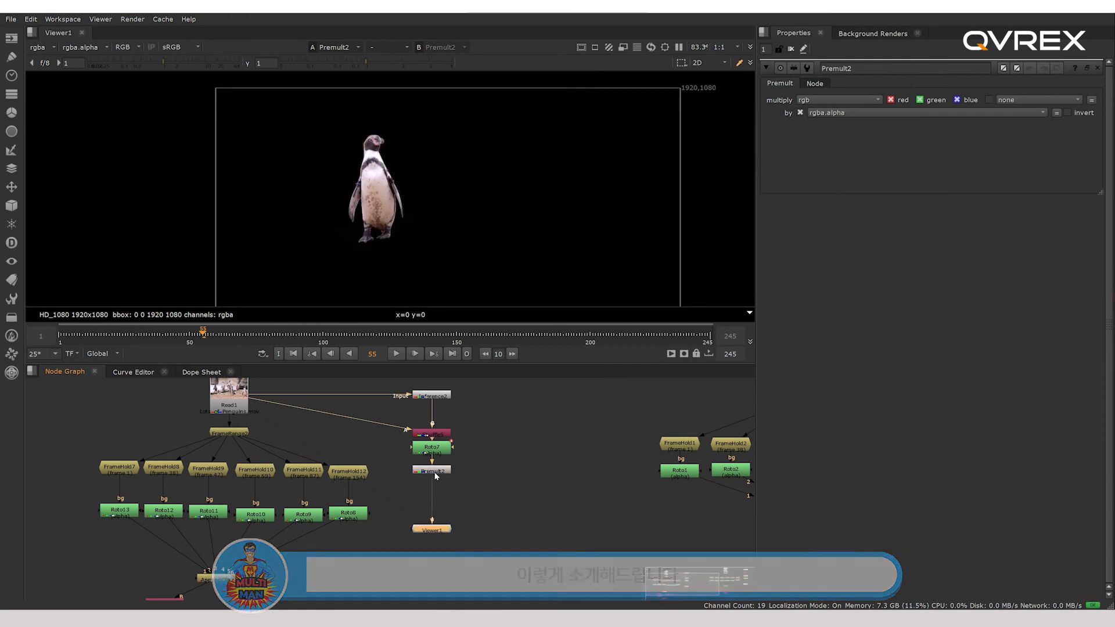
pyautogui.moveTo(448, 492); pyautogui.dragTo(472, 473, button='middle')
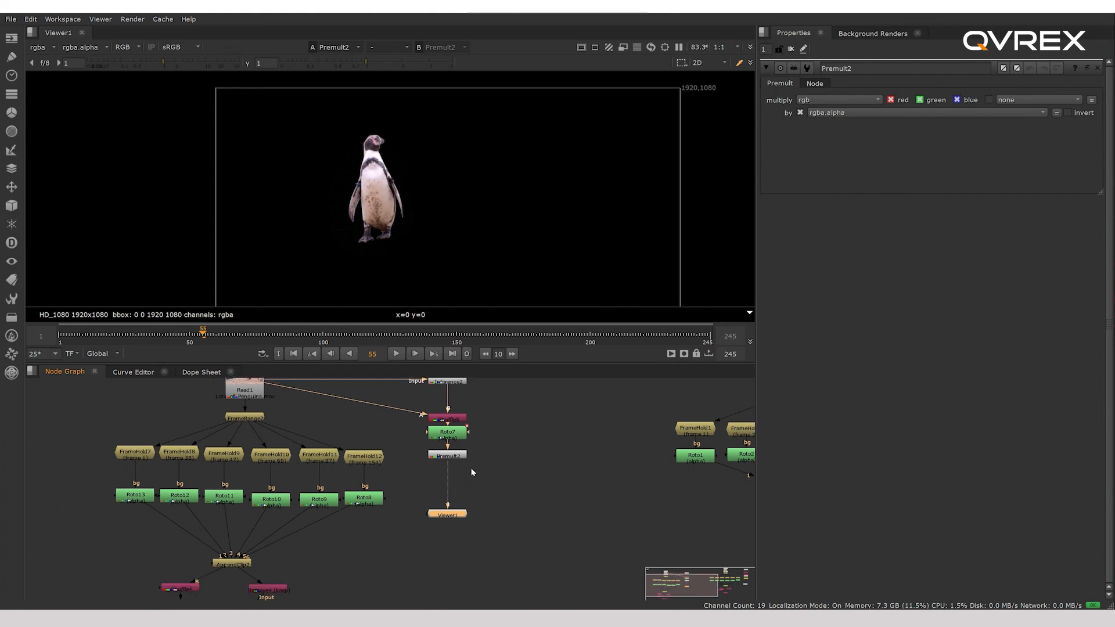
pyautogui.moveTo(326, 568); pyautogui.dragTo(359, 518, button='middle')
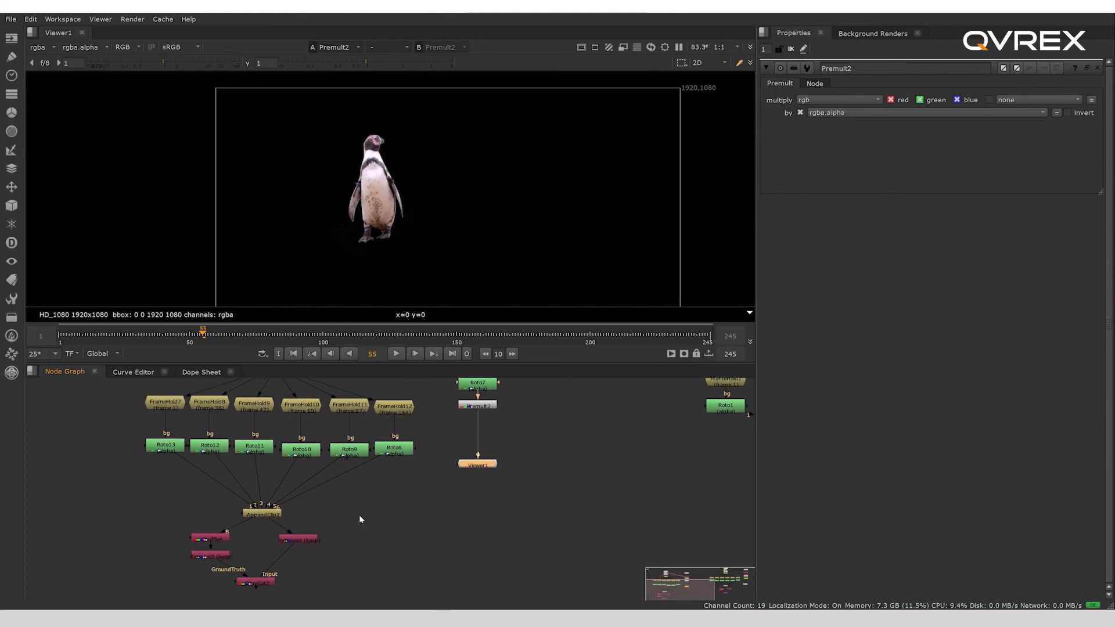